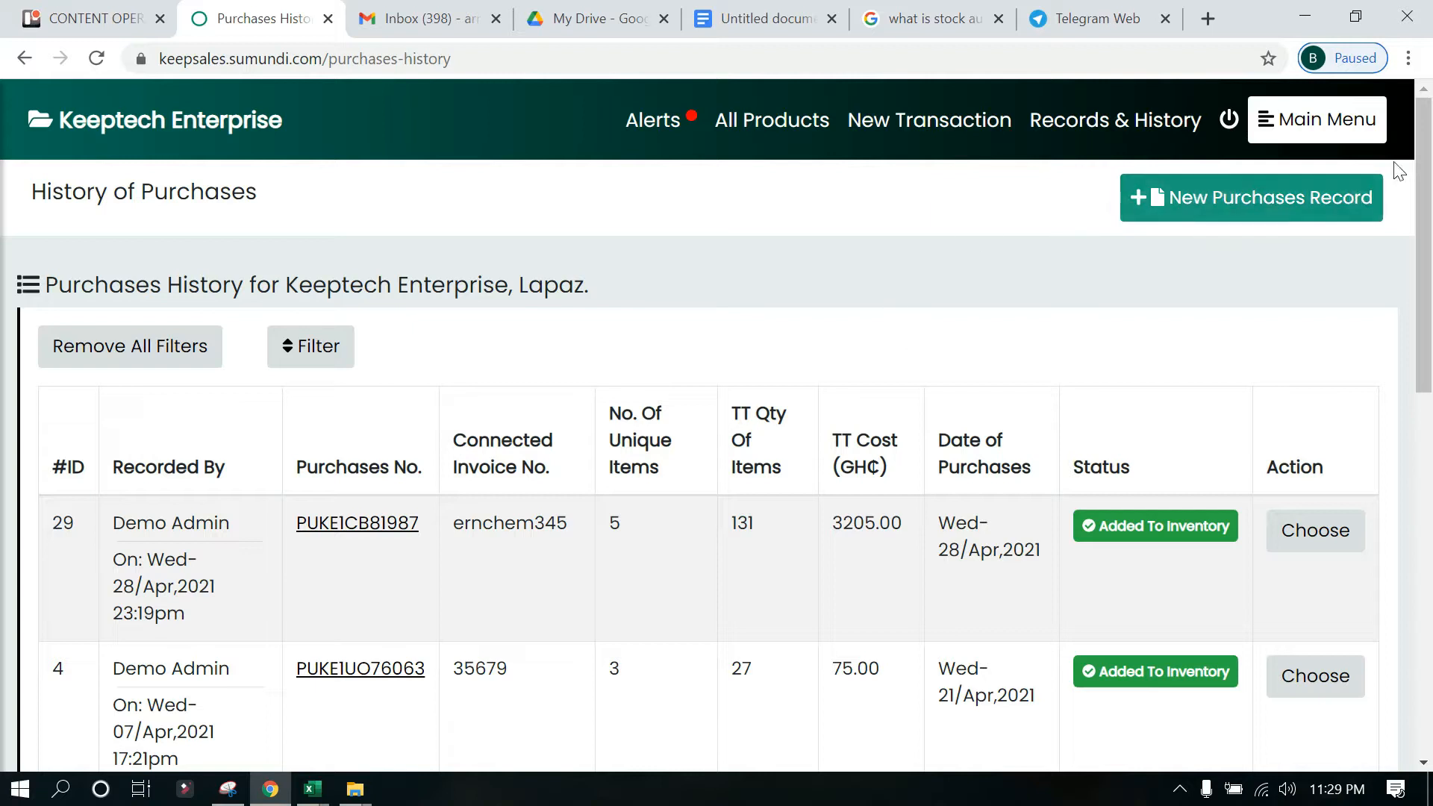
Step: Locate the Purchases entry within the stock options of the main menu, then return to the purchases history
left_click(1332, 135)
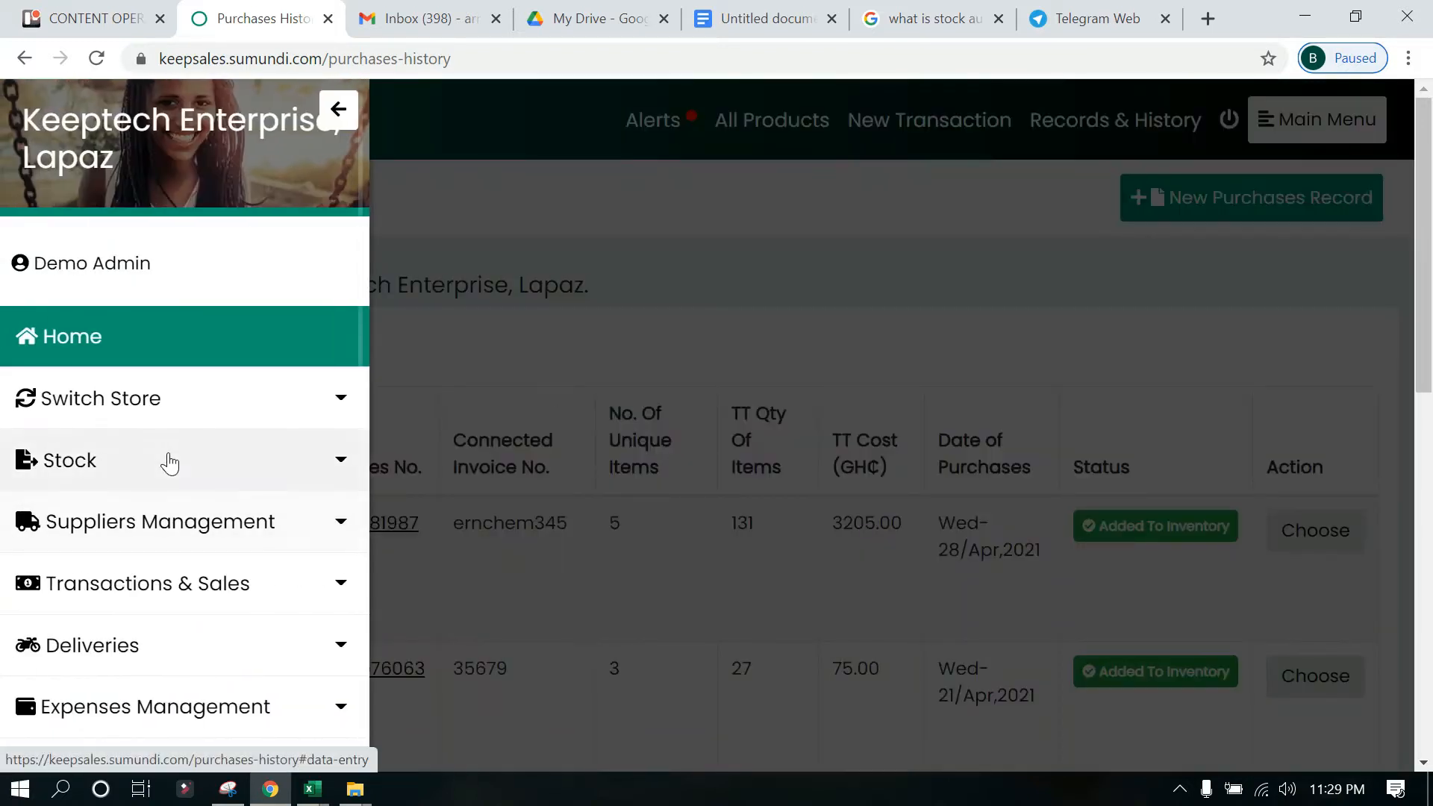
left_click(168, 462)
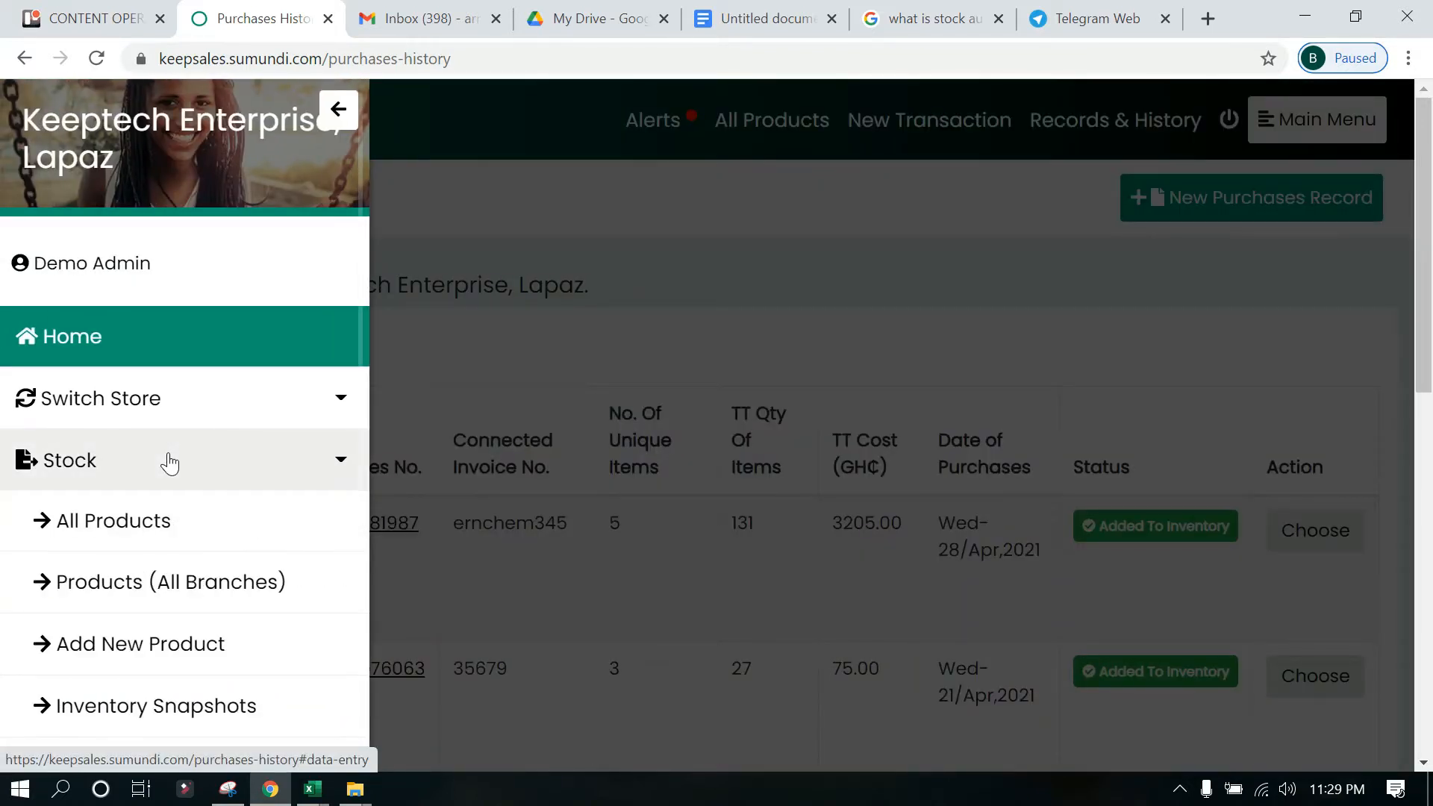
scroll(170, 426, "down", 6)
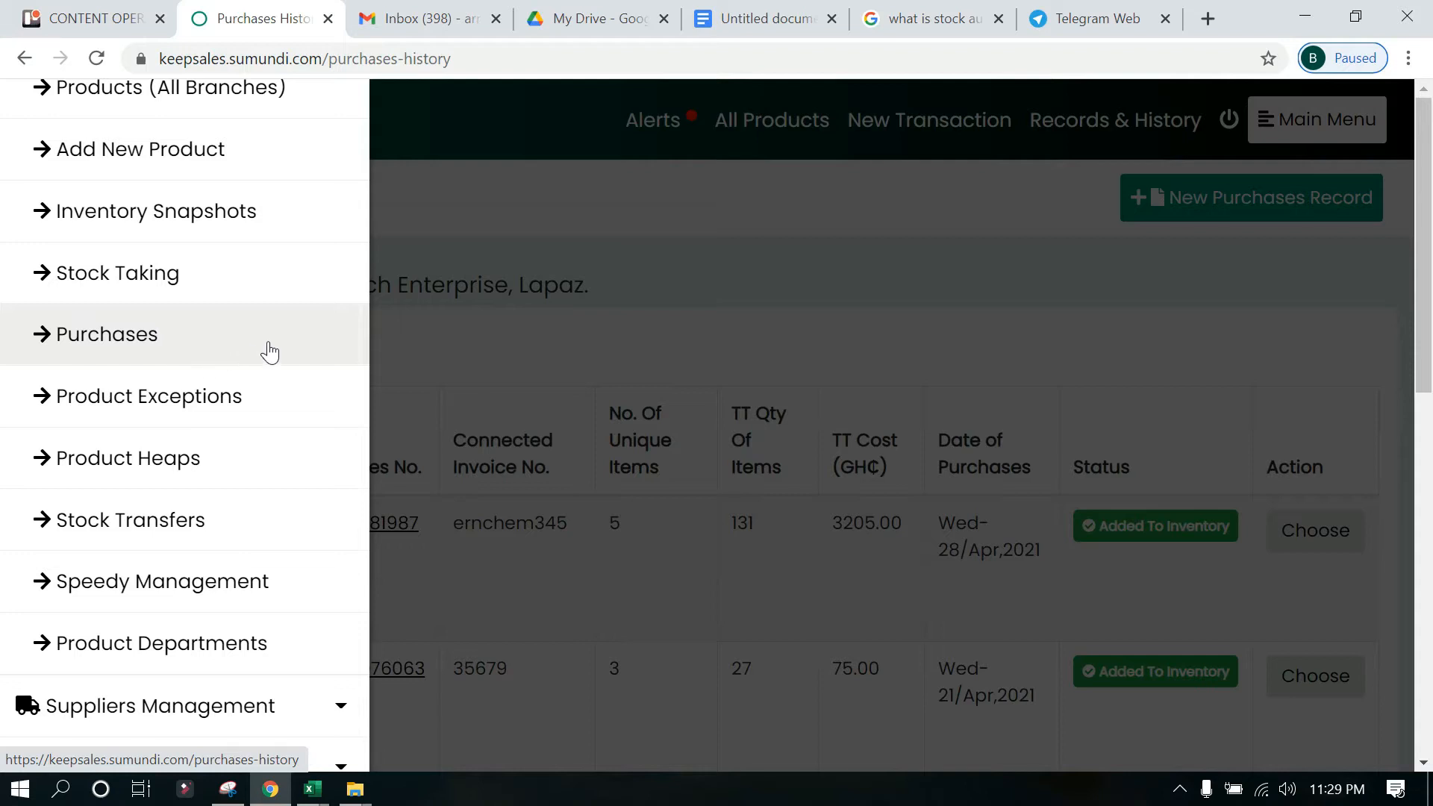
left_click(660, 270)
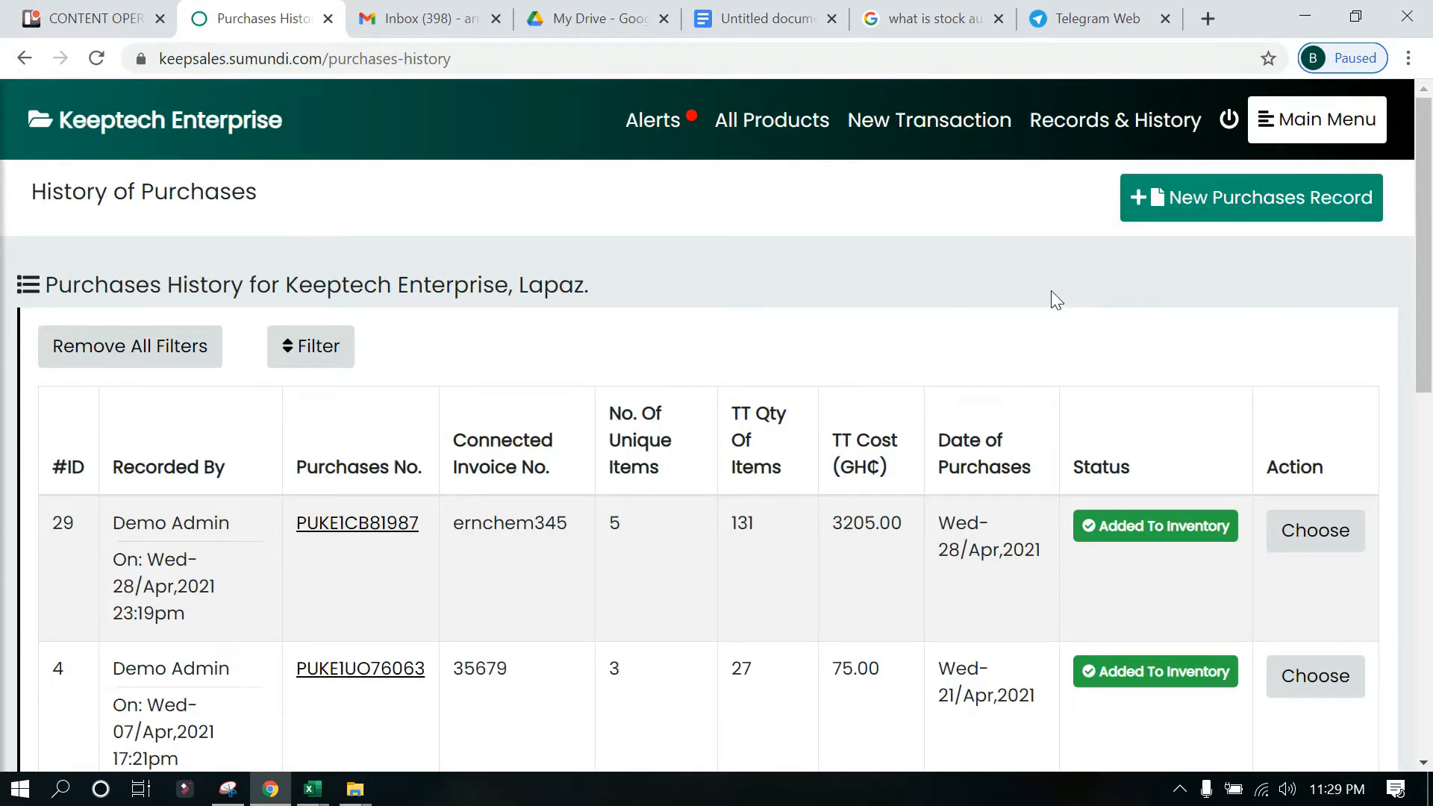
Step: Start a new purchases record and enter unicom456 as its connected invoice number
left_click(1215, 216)
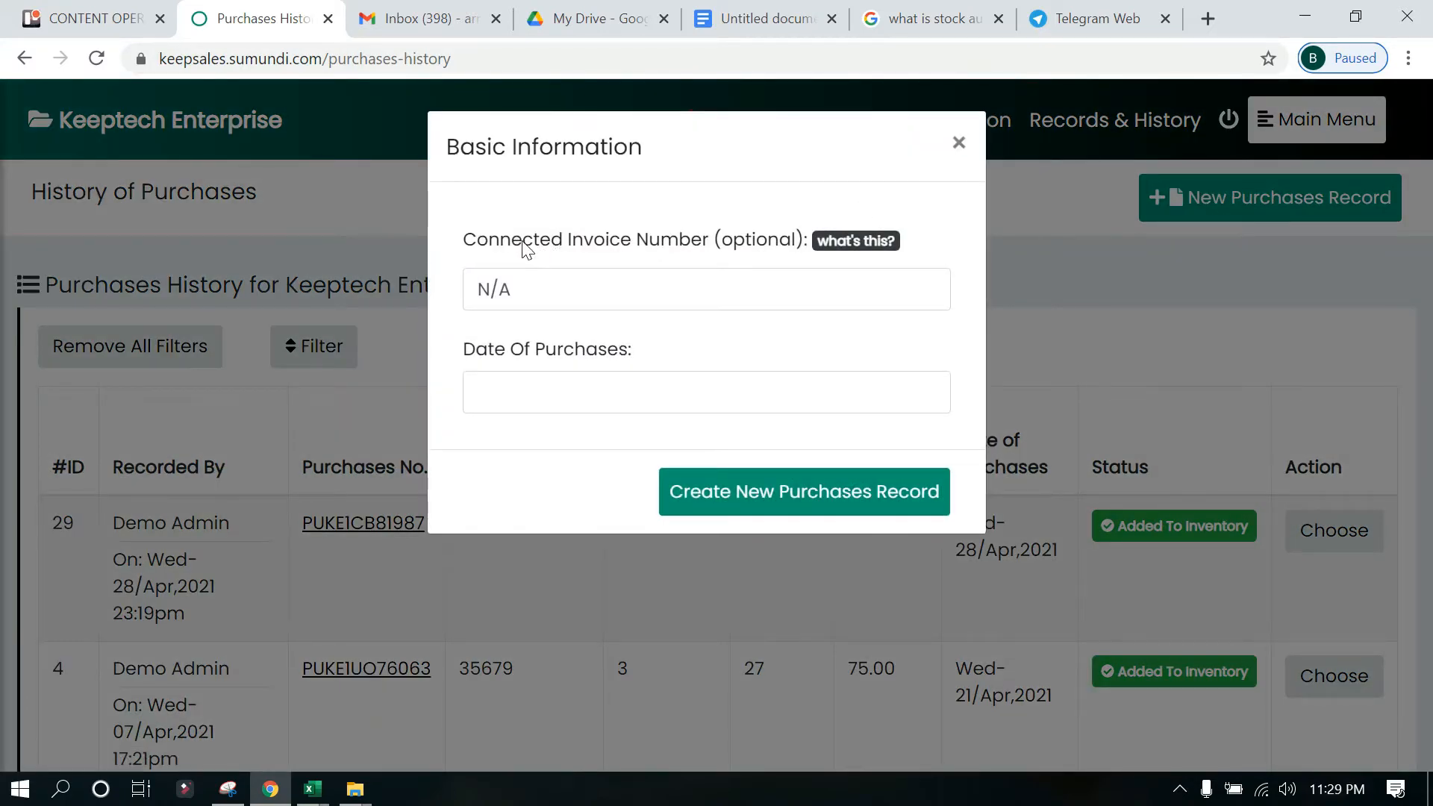
left_click(641, 273)
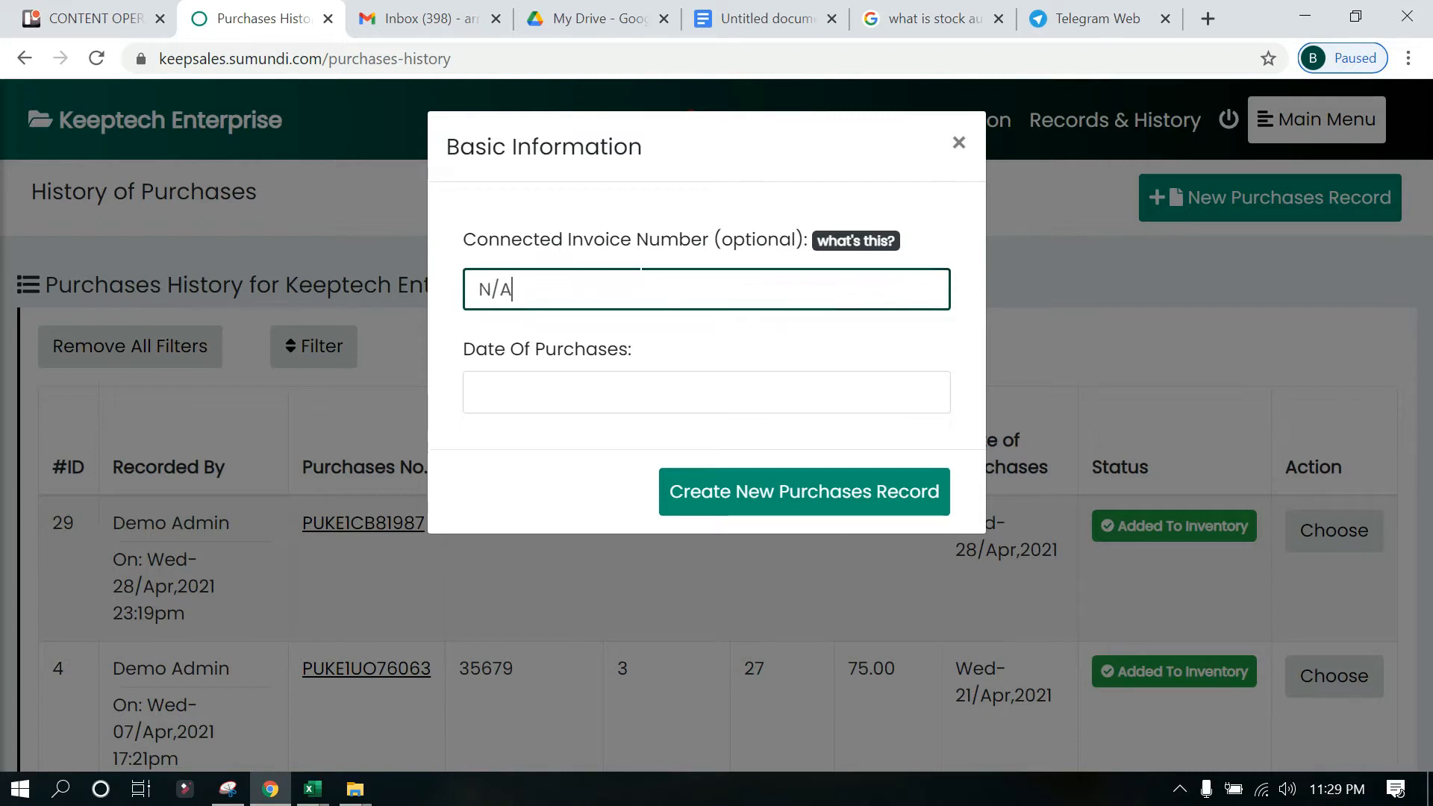
mouse_move(886, 248)
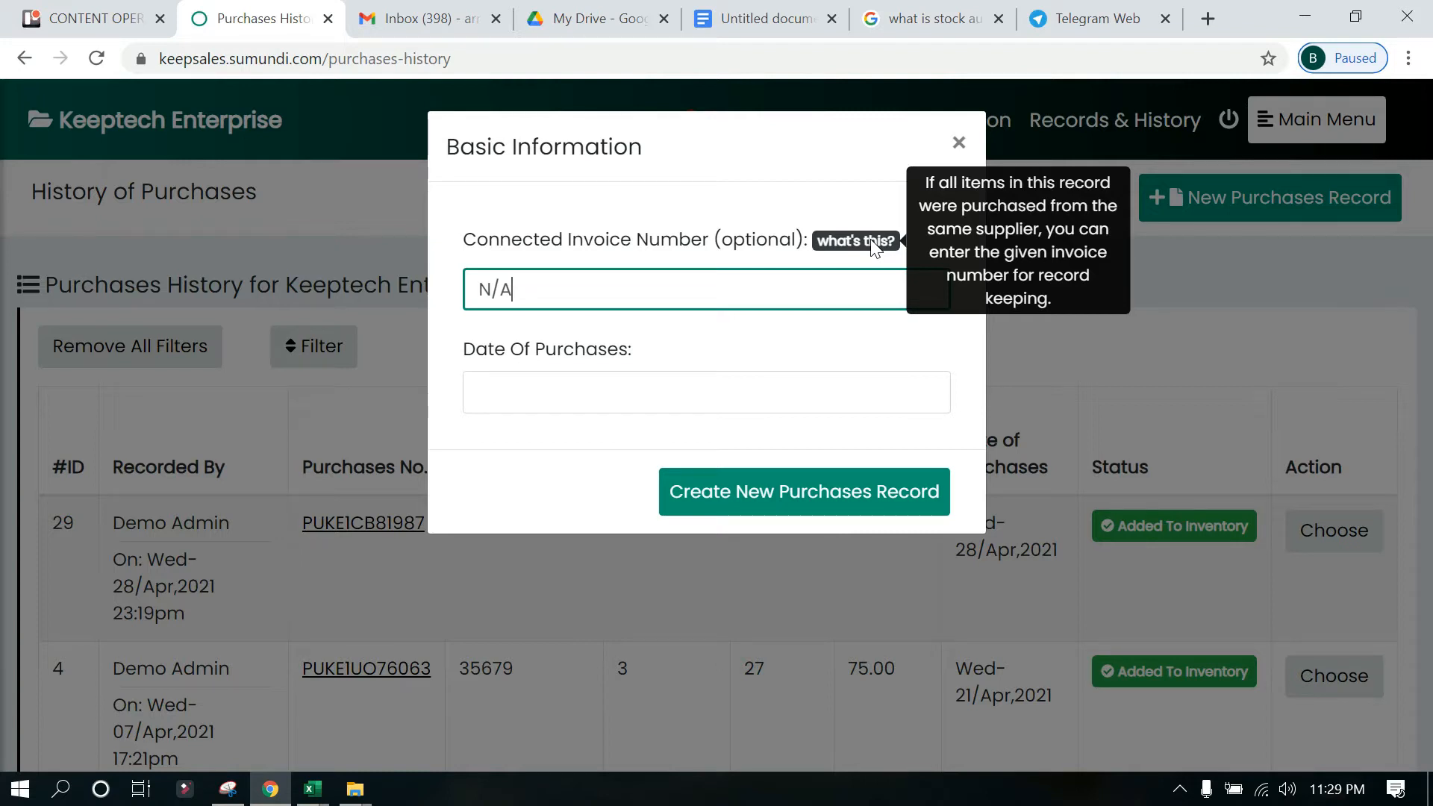
key("BackSpace")
key("BackSpace")
key("BackSpace")
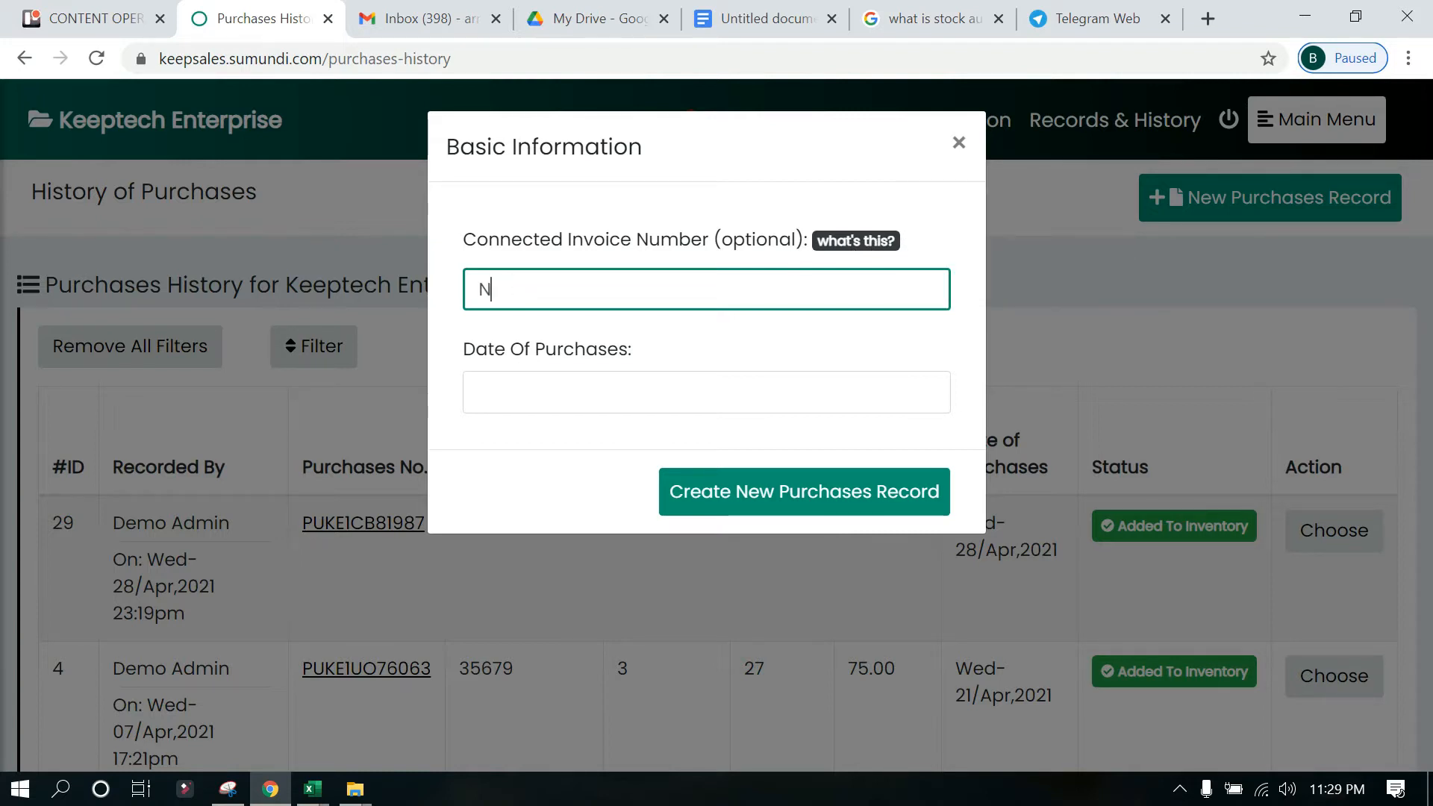
type("ernce")
key("BackSpace")
type("he")
key("BackSpace")
key("BackSpace")
key("BackSpace")
key("BackSpace")
key("BackSpace")
key("BackSpace")
type("unicom")
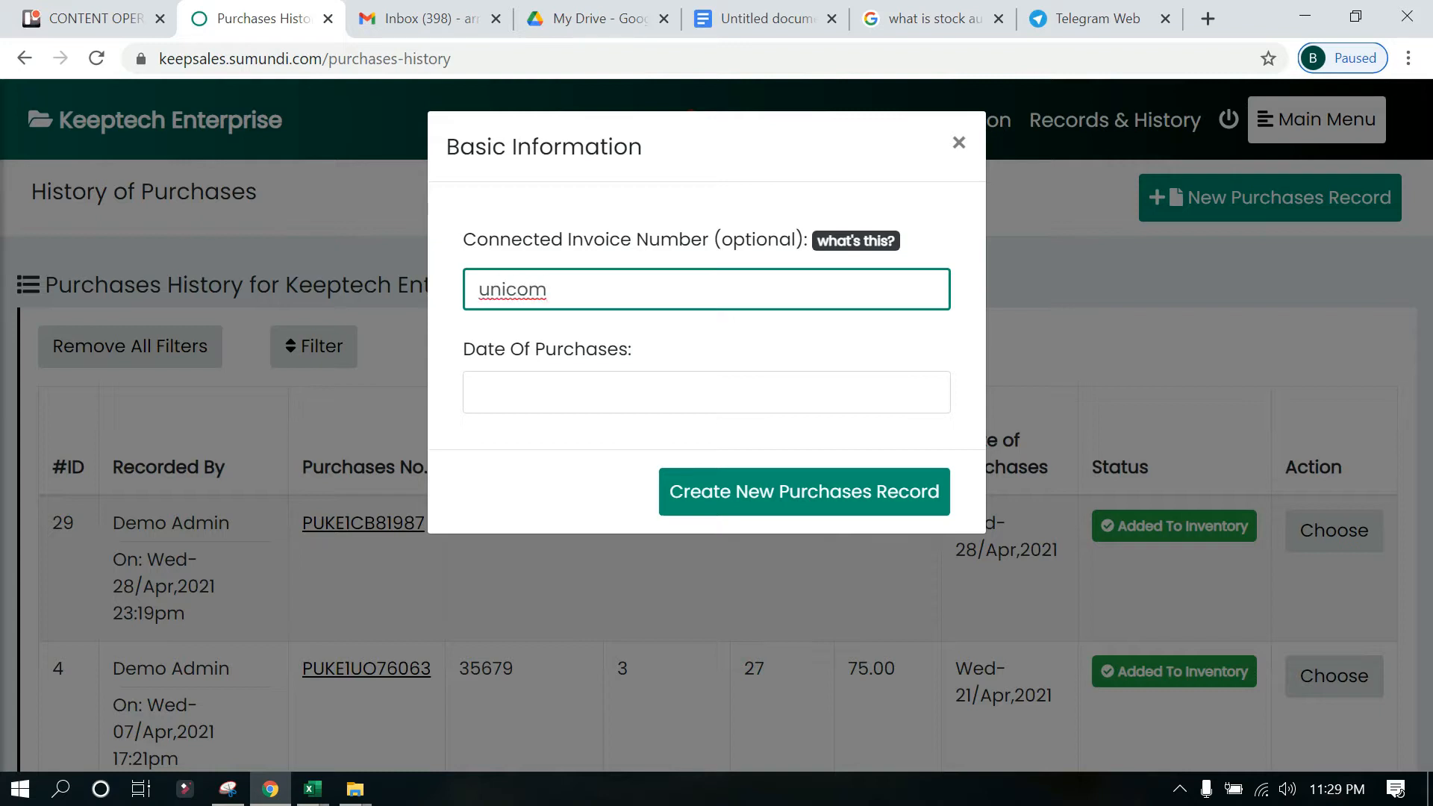
type("456")
Step: Set the date of purchases to 2021/04/28 23:29, create the record and proceed to adding its items
left_click(549, 392)
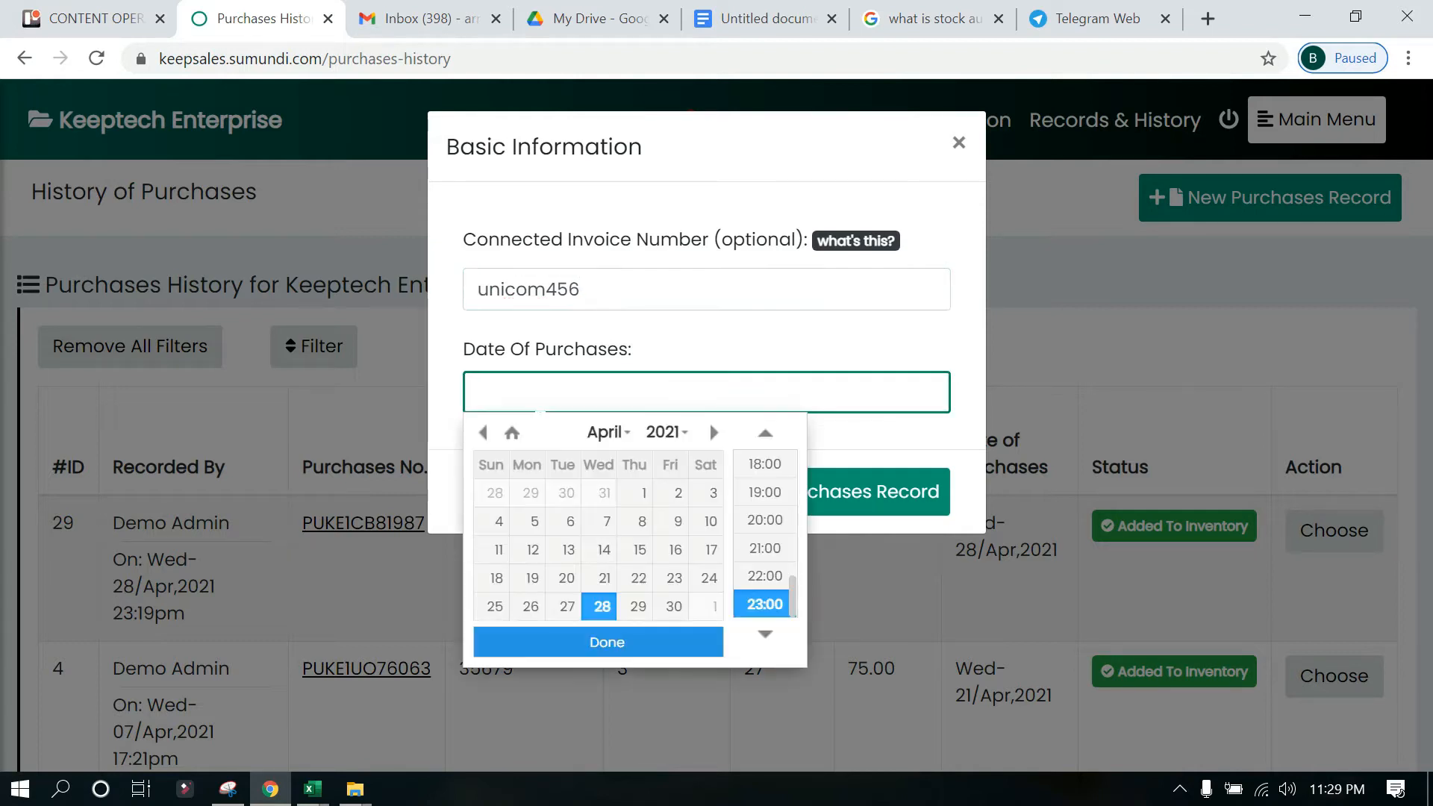
left_click(602, 609)
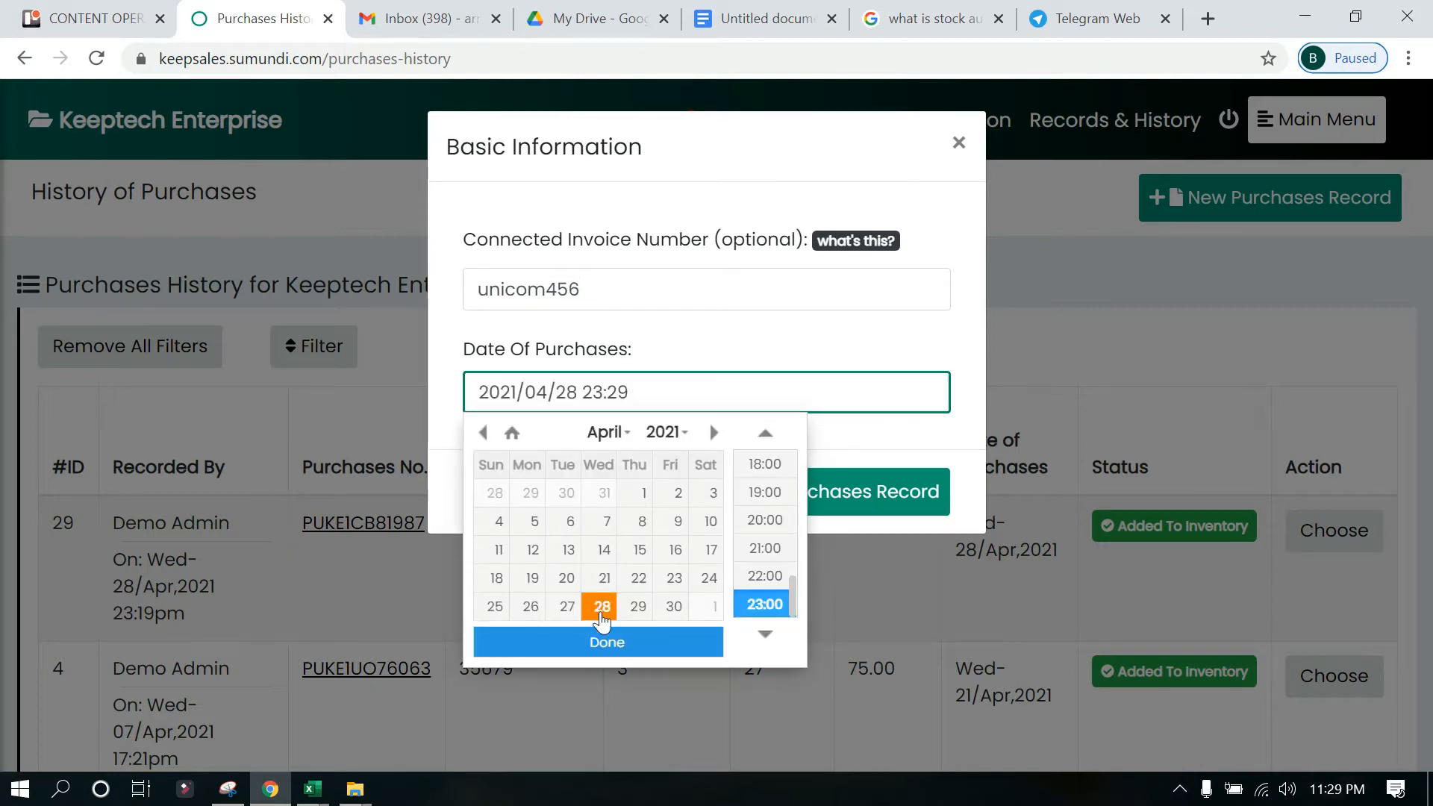
left_click(615, 642)
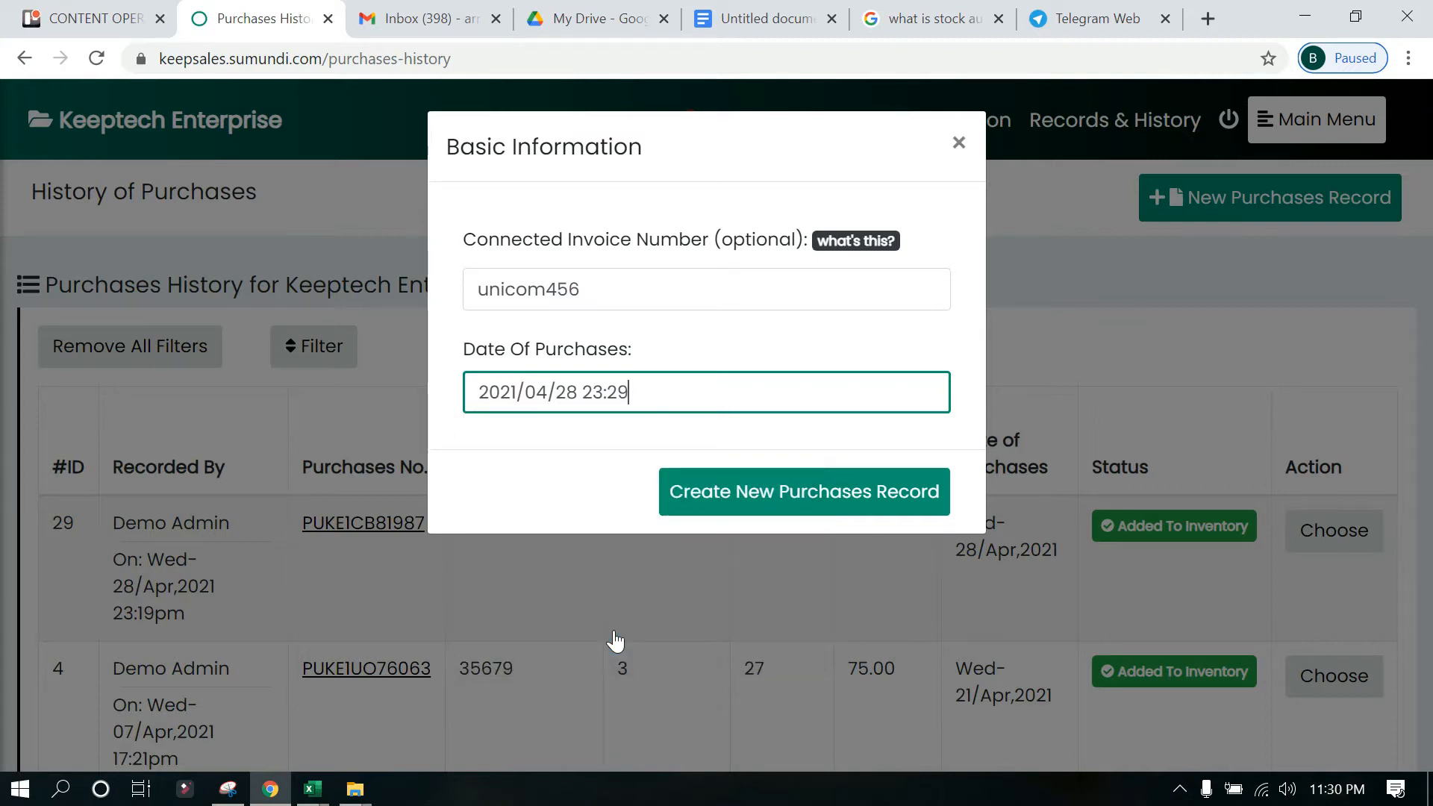
left_click(802, 494)
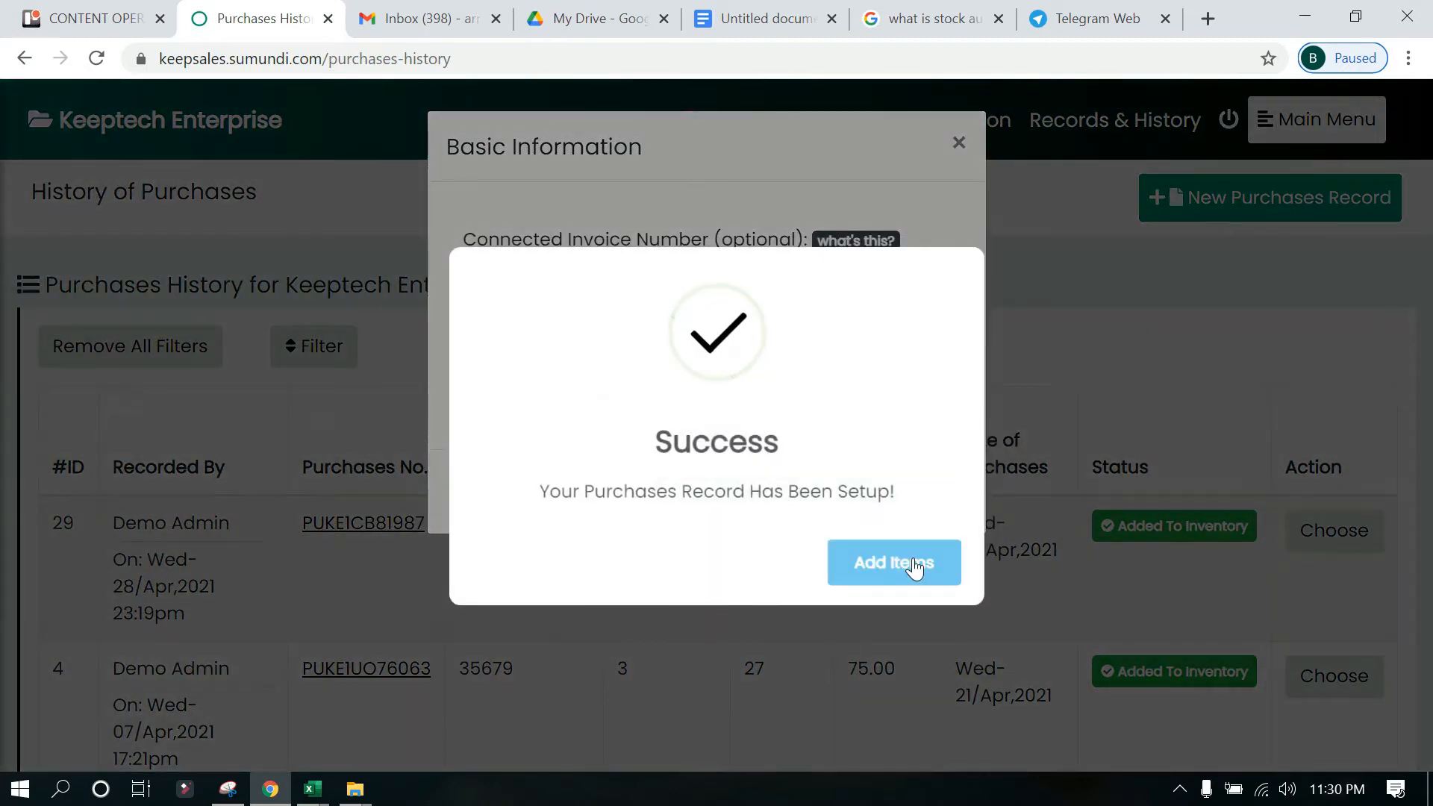
left_click(913, 567)
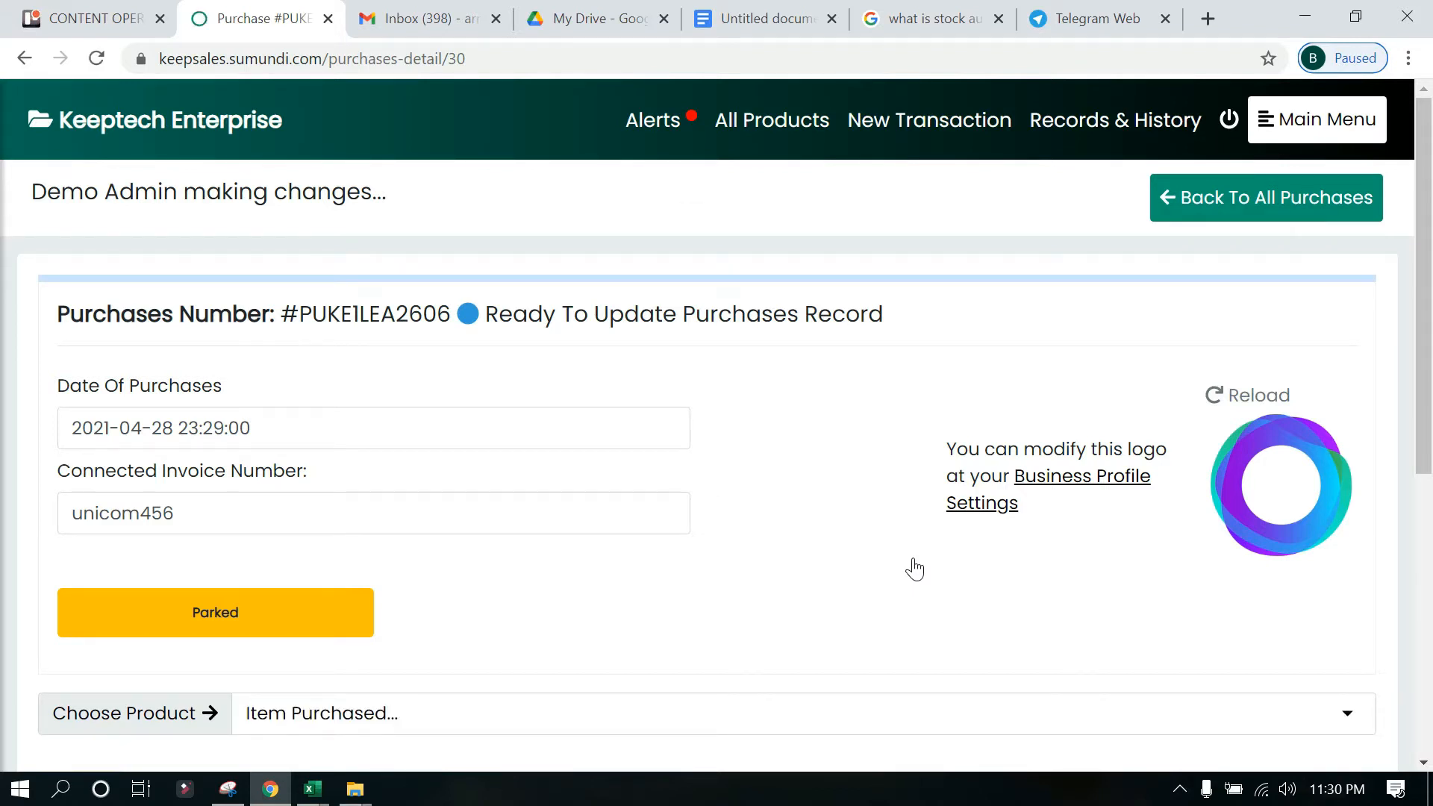
Step: Choose Paracetamol as the product purchased for the record's first item
scroll(914, 569, "down", 1)
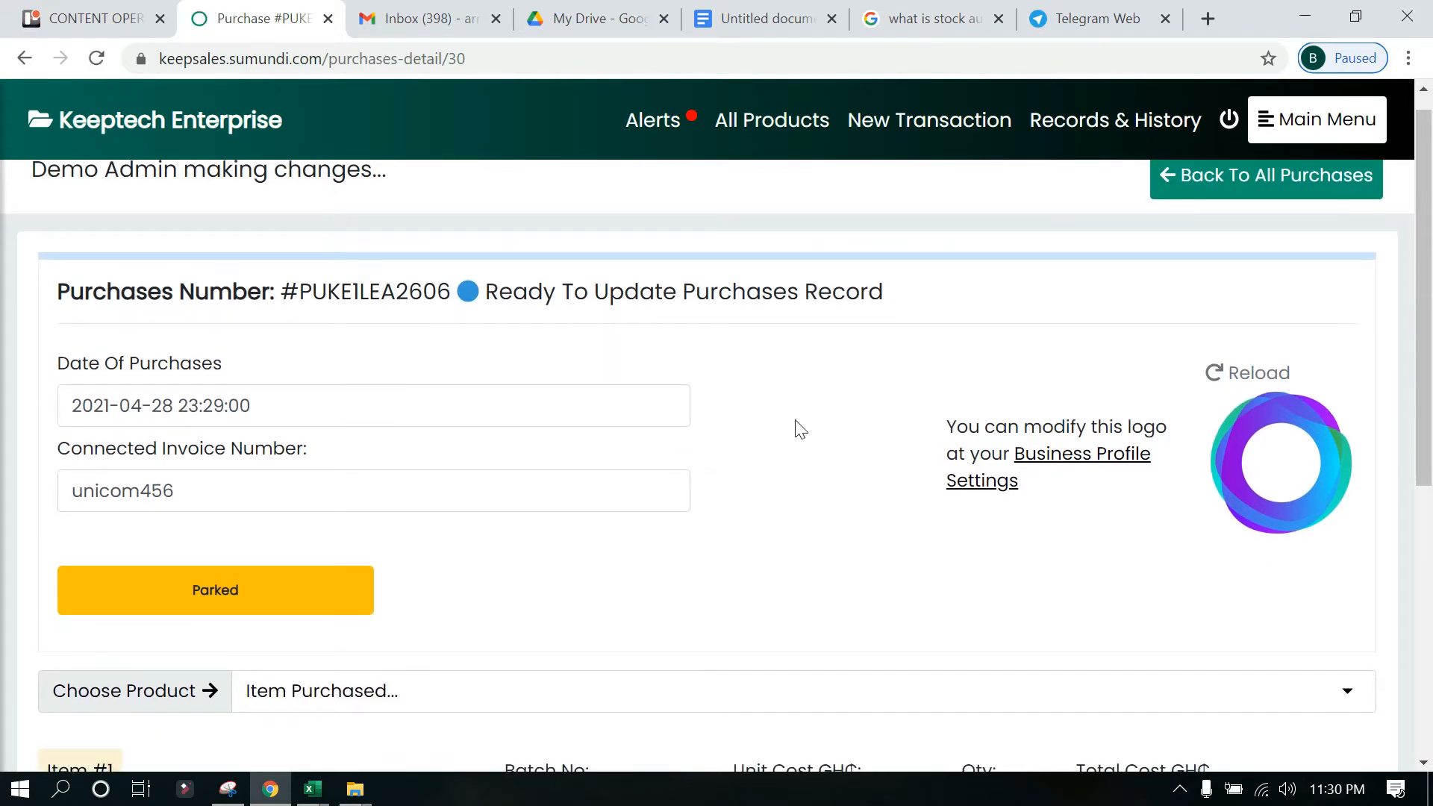
scroll(750, 491, "down", 3)
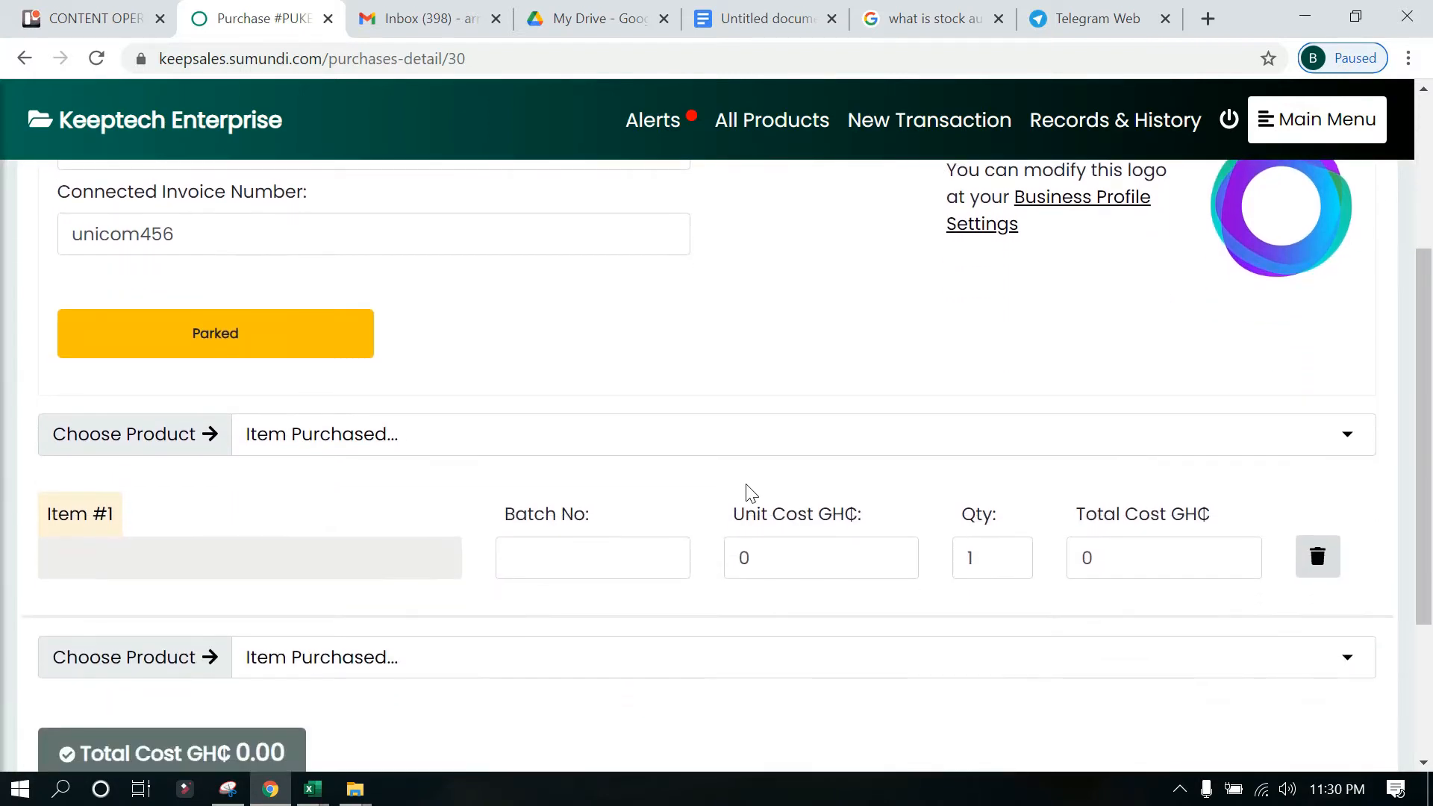
scroll(749, 491, "down", 2)
scroll(746, 493, "up", 5)
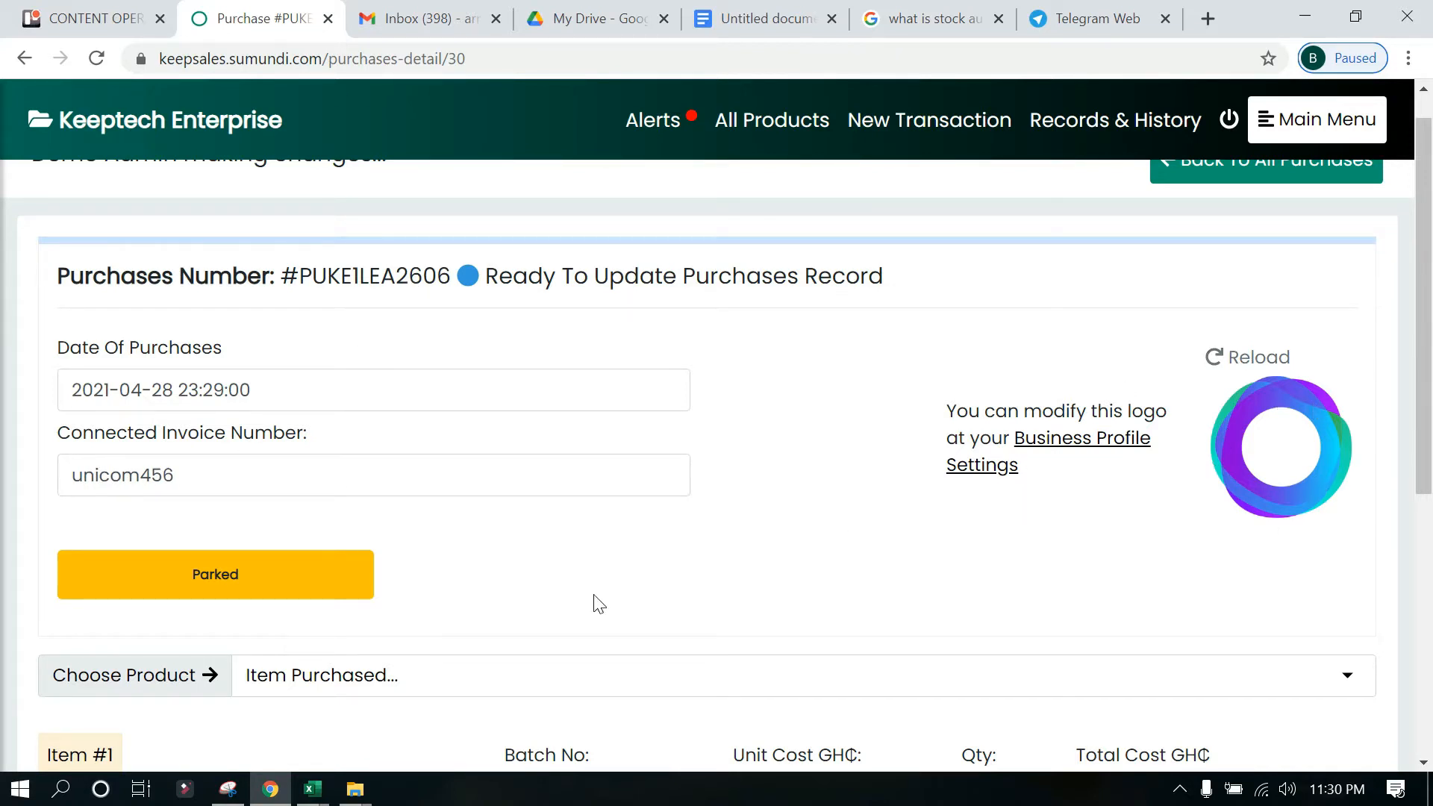
scroll(648, 632, "down", 1)
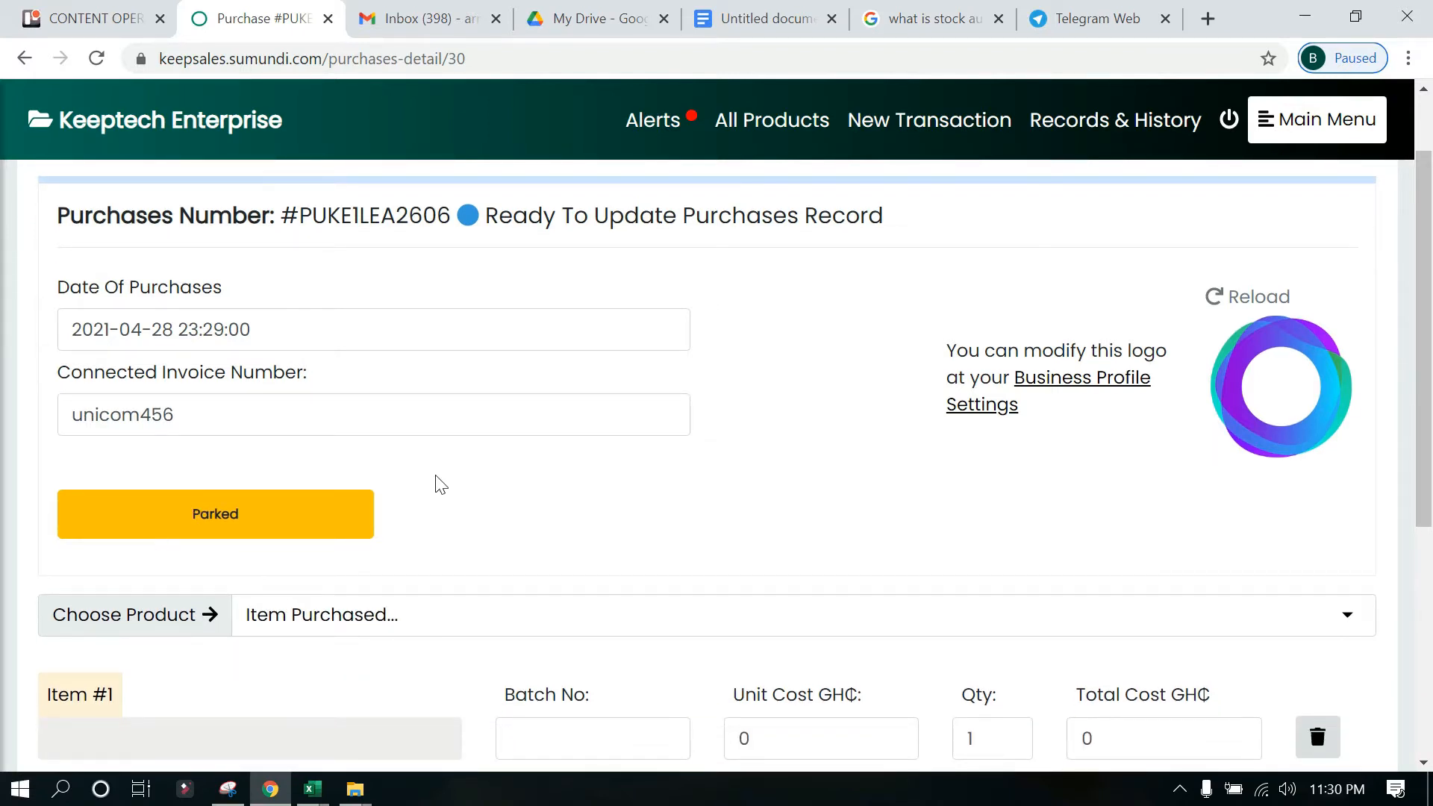
scroll(642, 534, "down", 4)
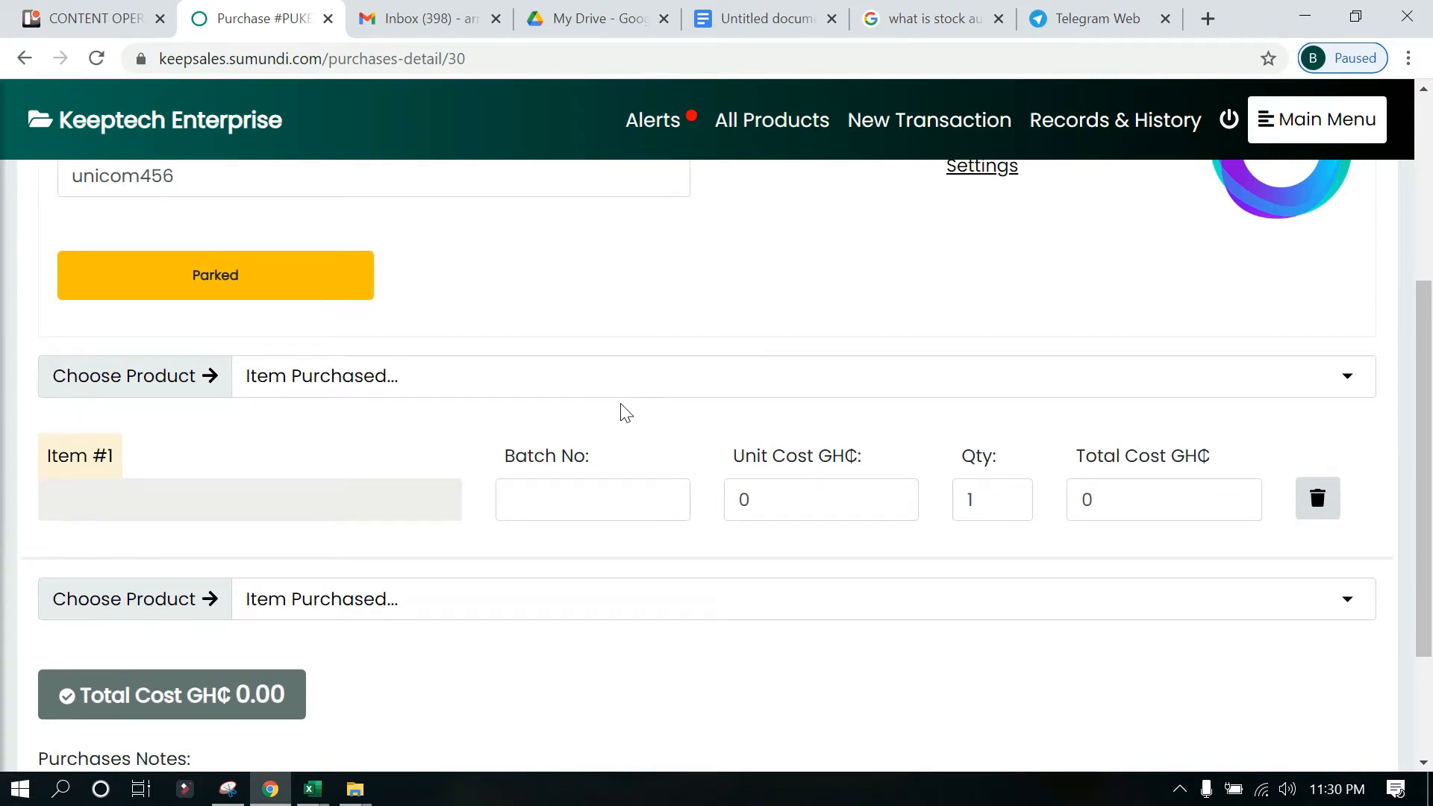
scroll(622, 410, "down", 2)
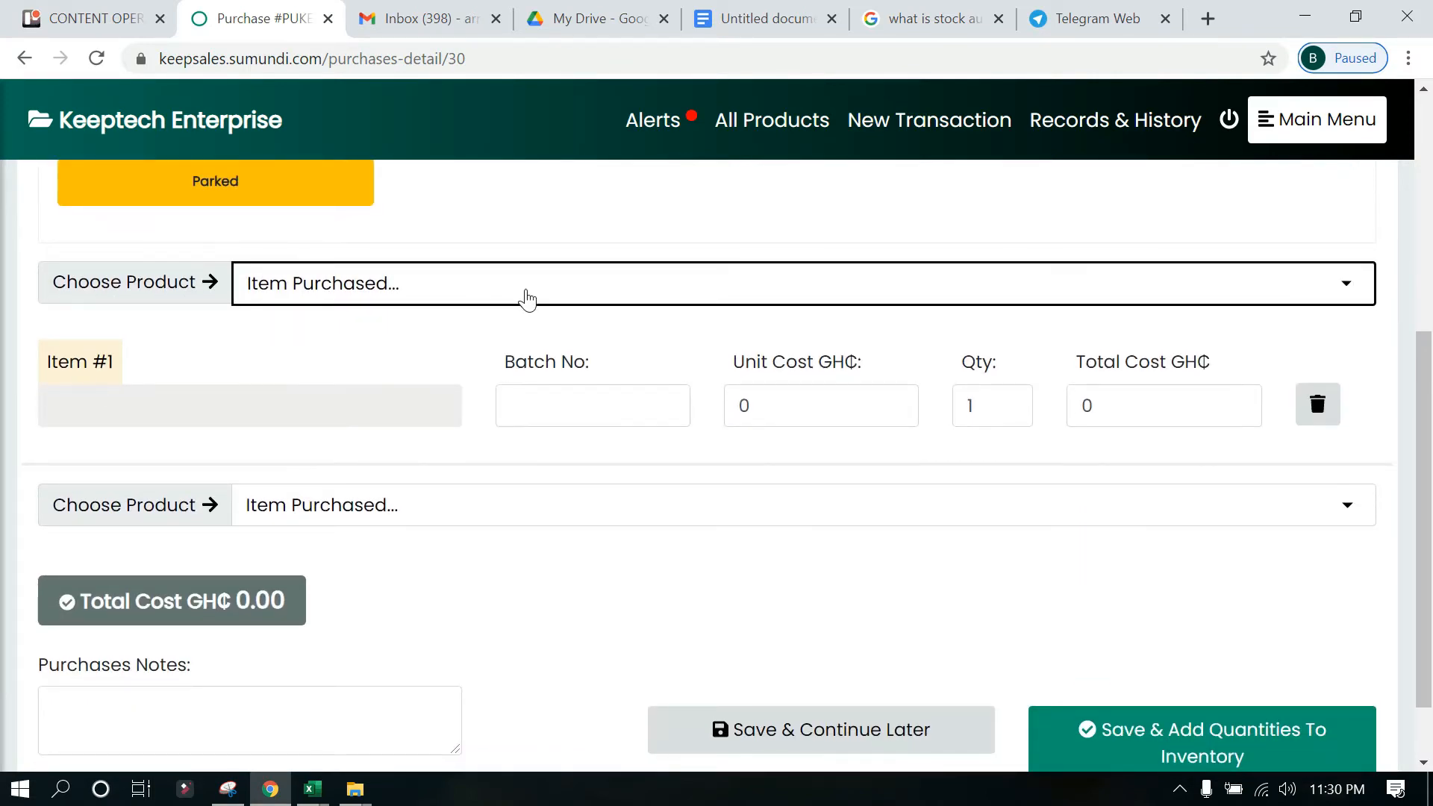
left_click(525, 297)
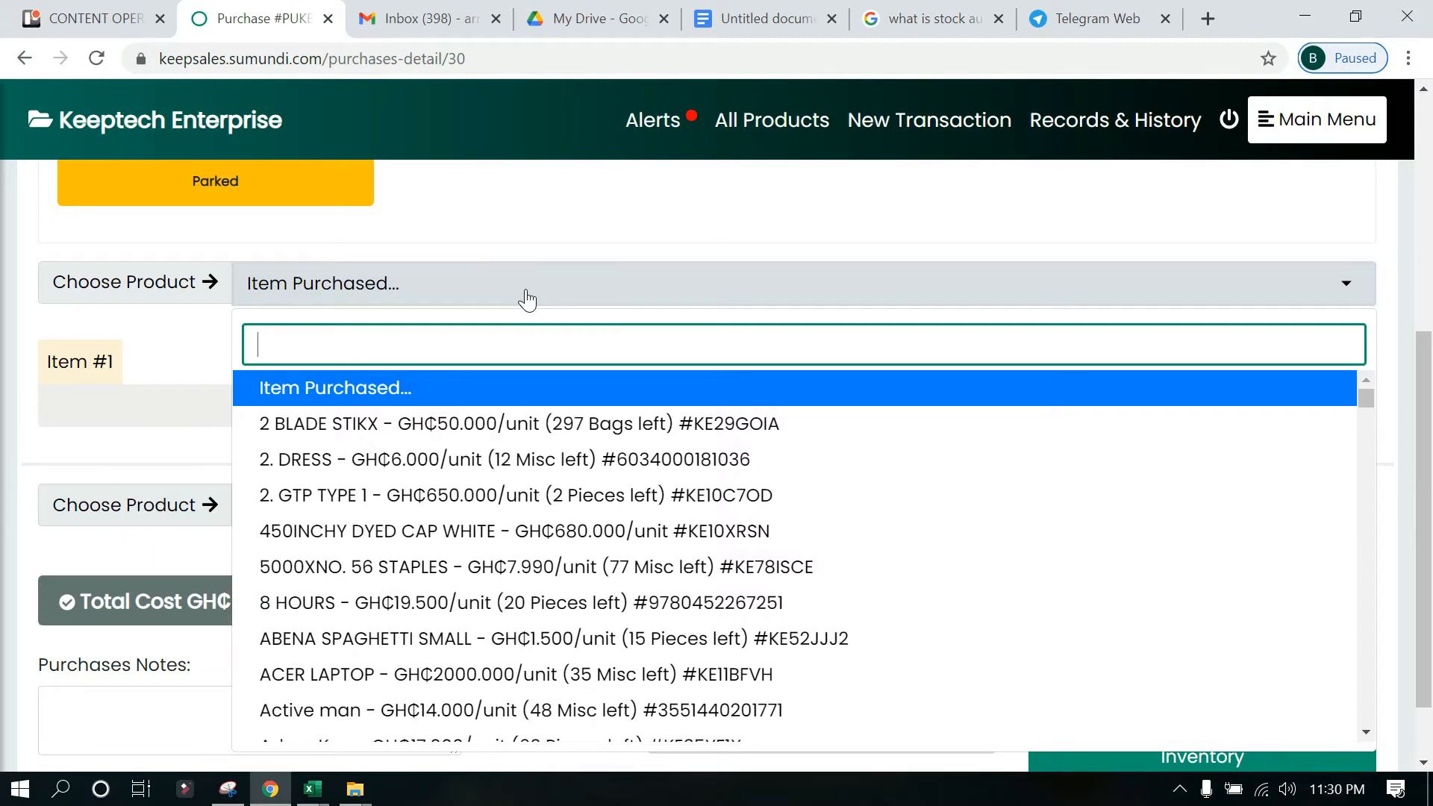
type("para")
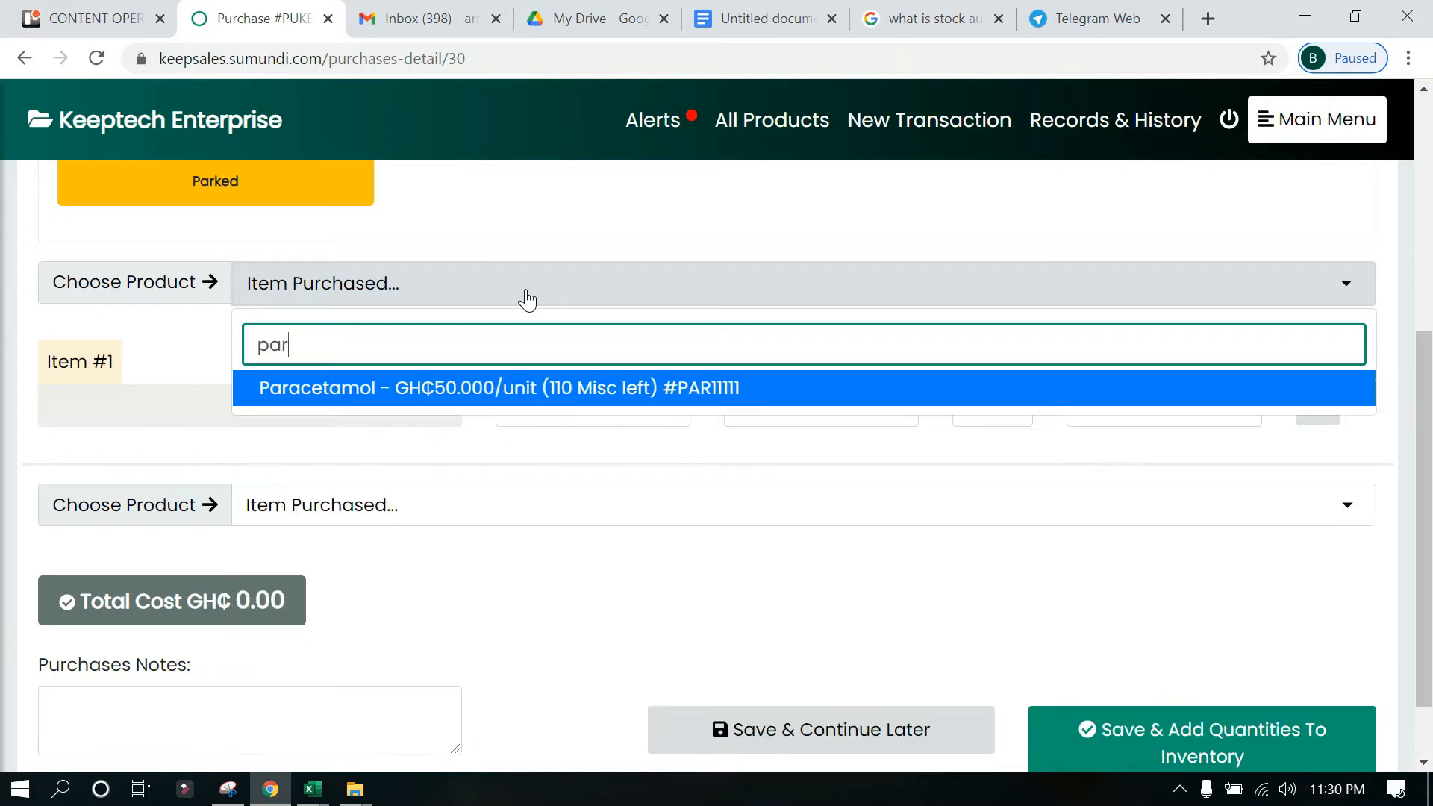
left_click(569, 389)
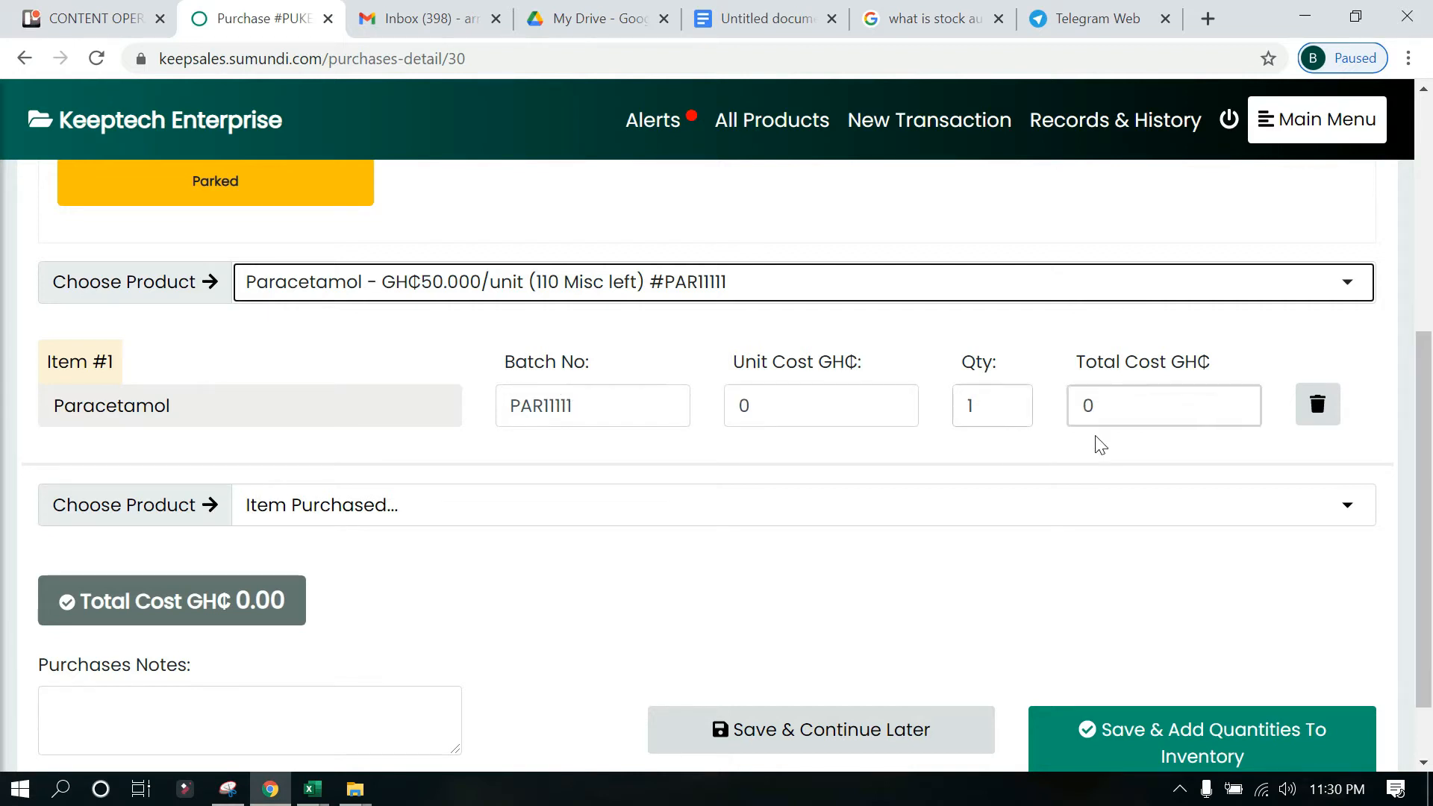
Step: Set the total cost of the Paracetamol item to GH₵ 1000
left_click(1145, 423)
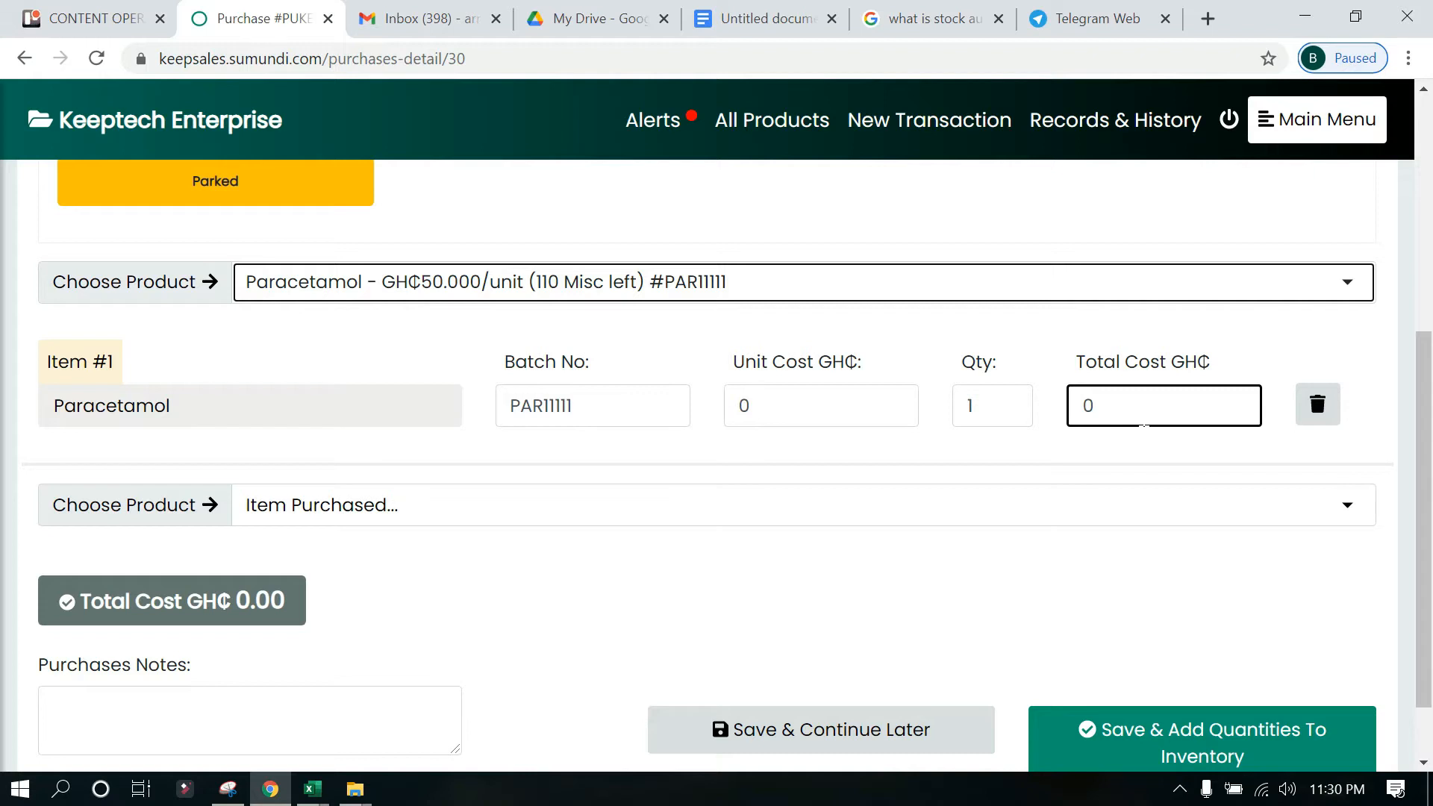
left_click(775, 424)
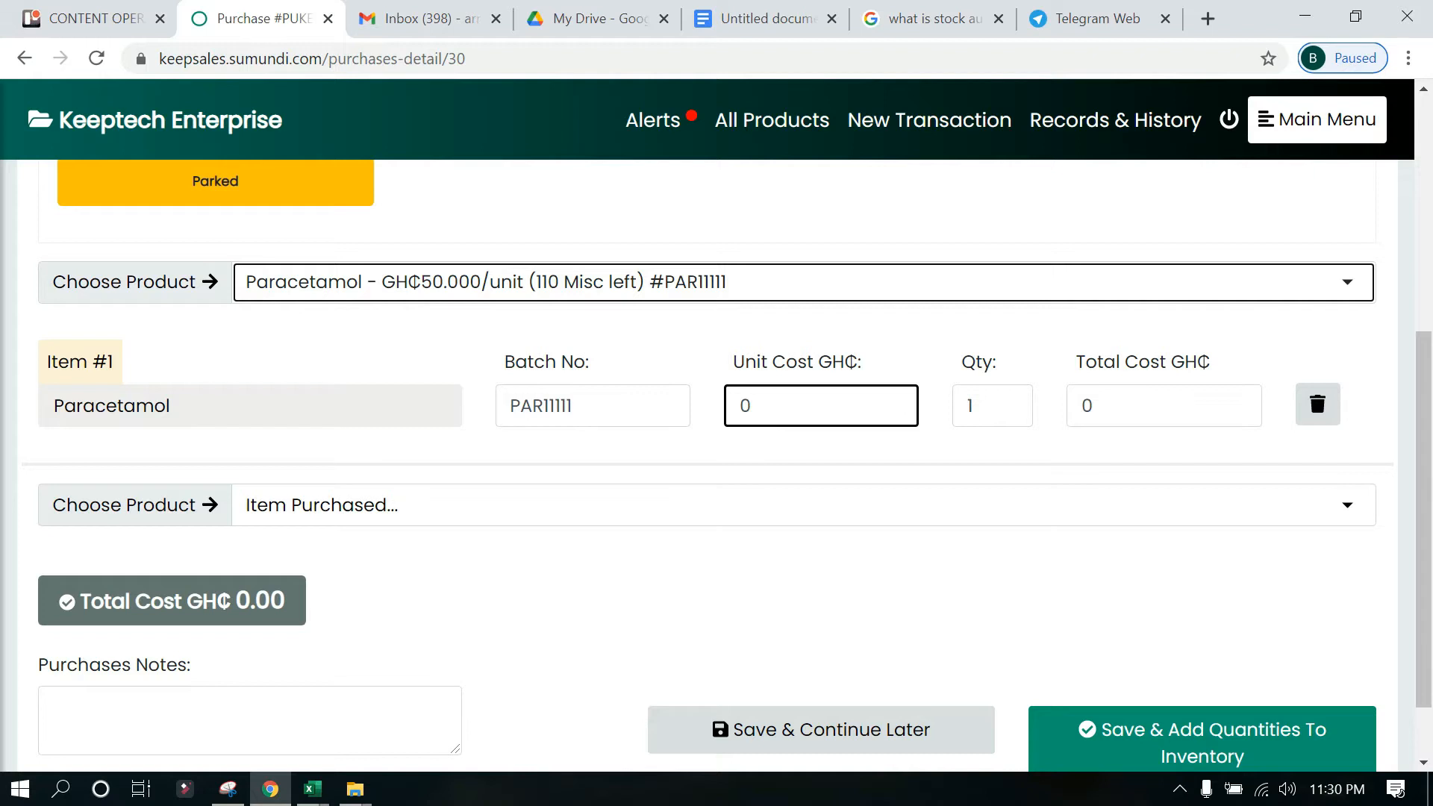
left_click(777, 413)
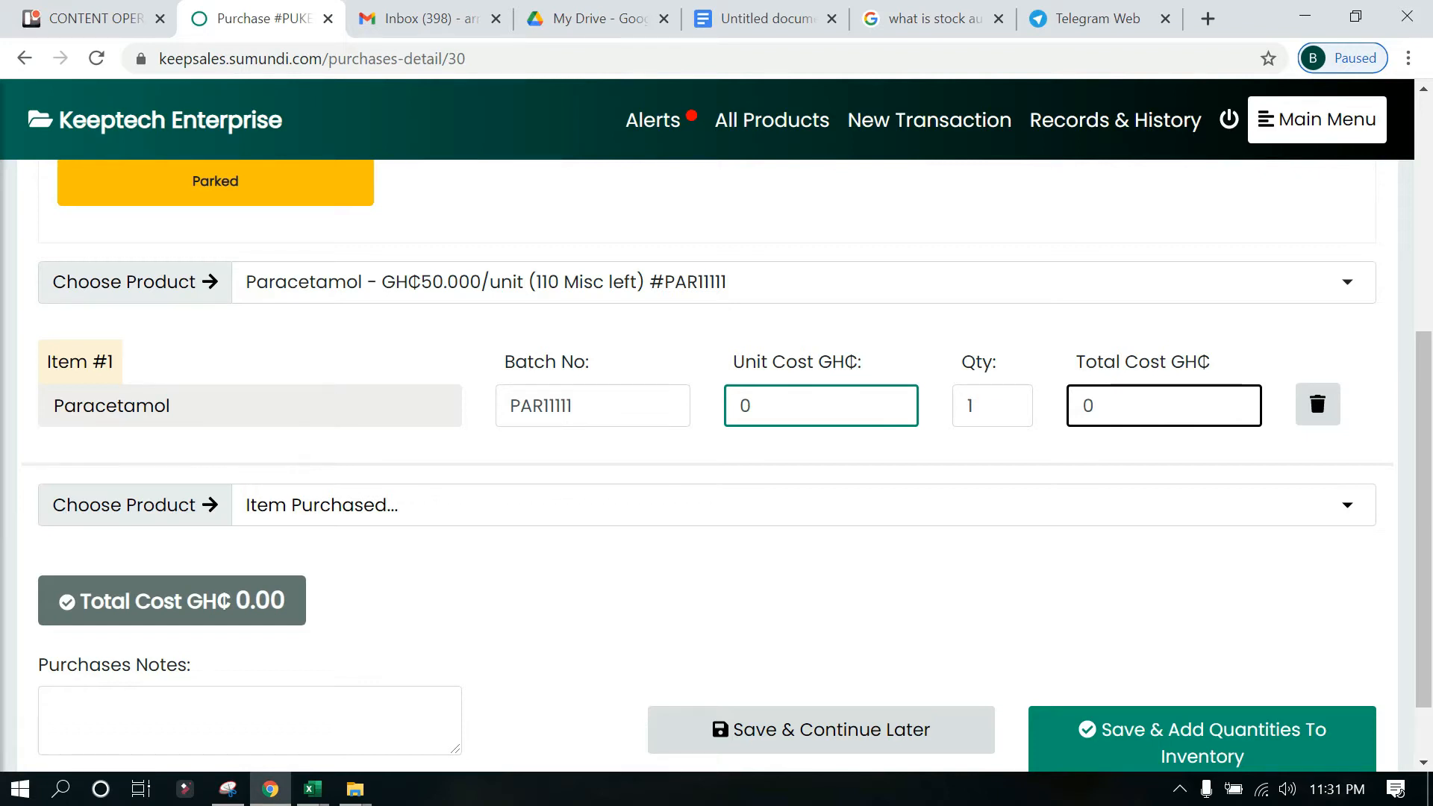
left_click(1165, 405)
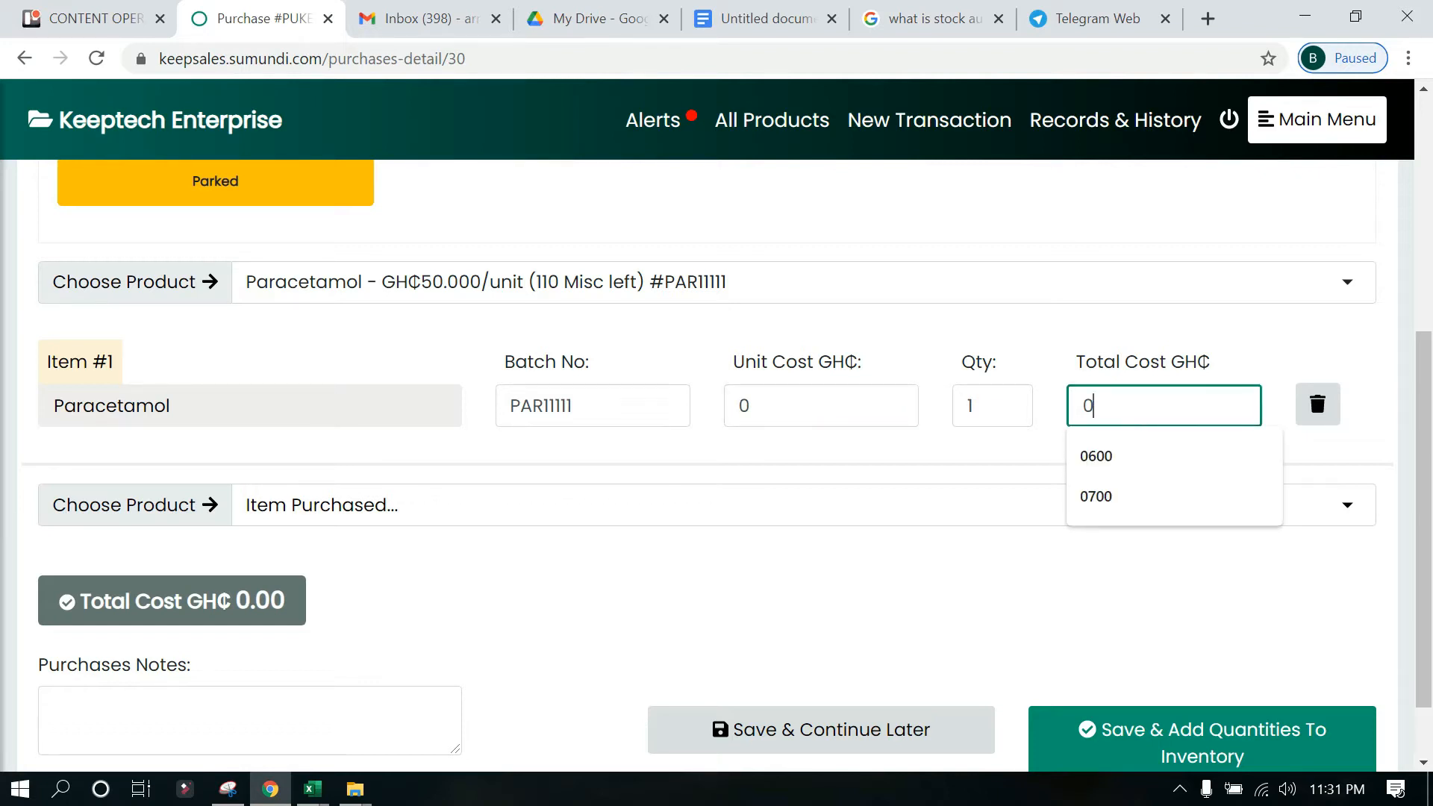
type("1")
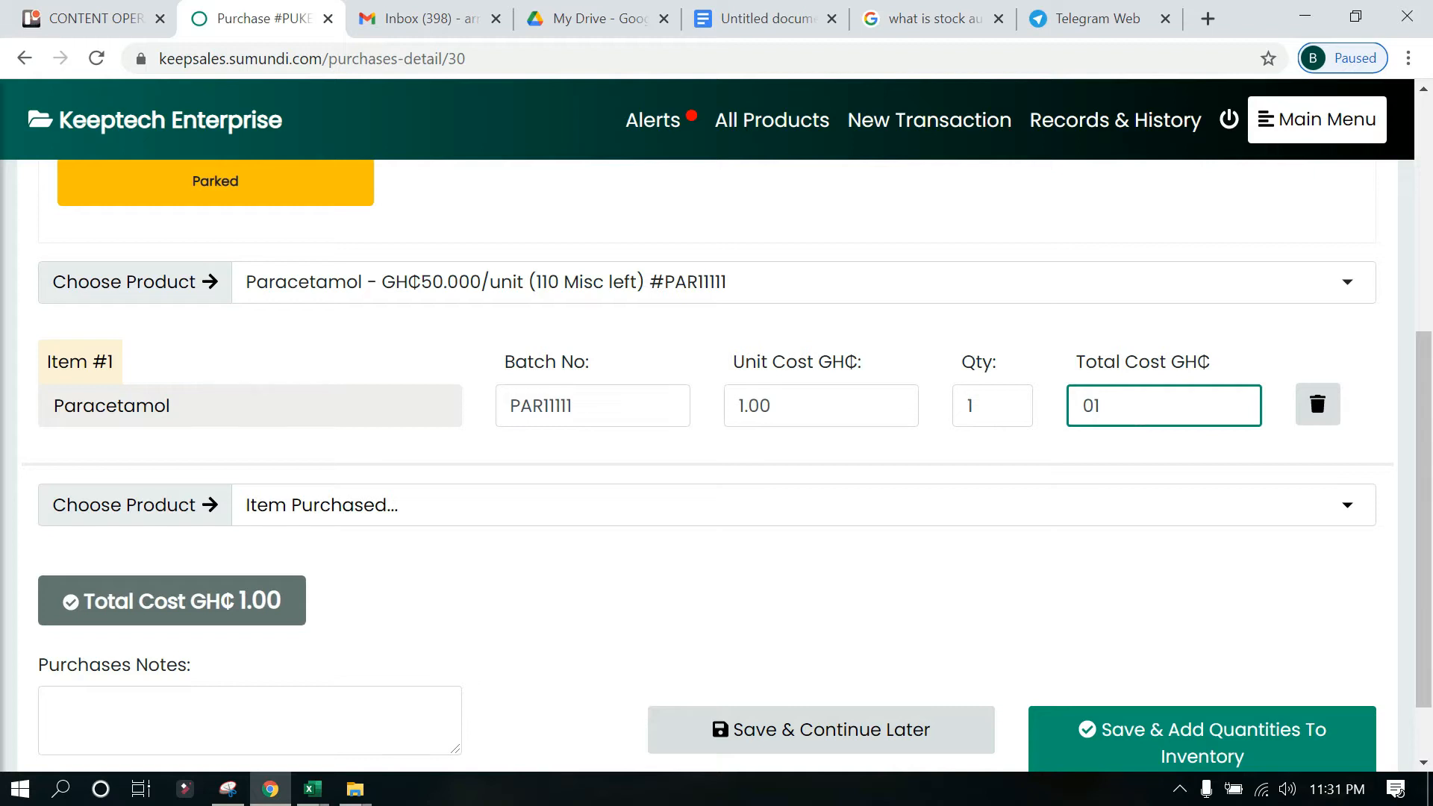
type("000")
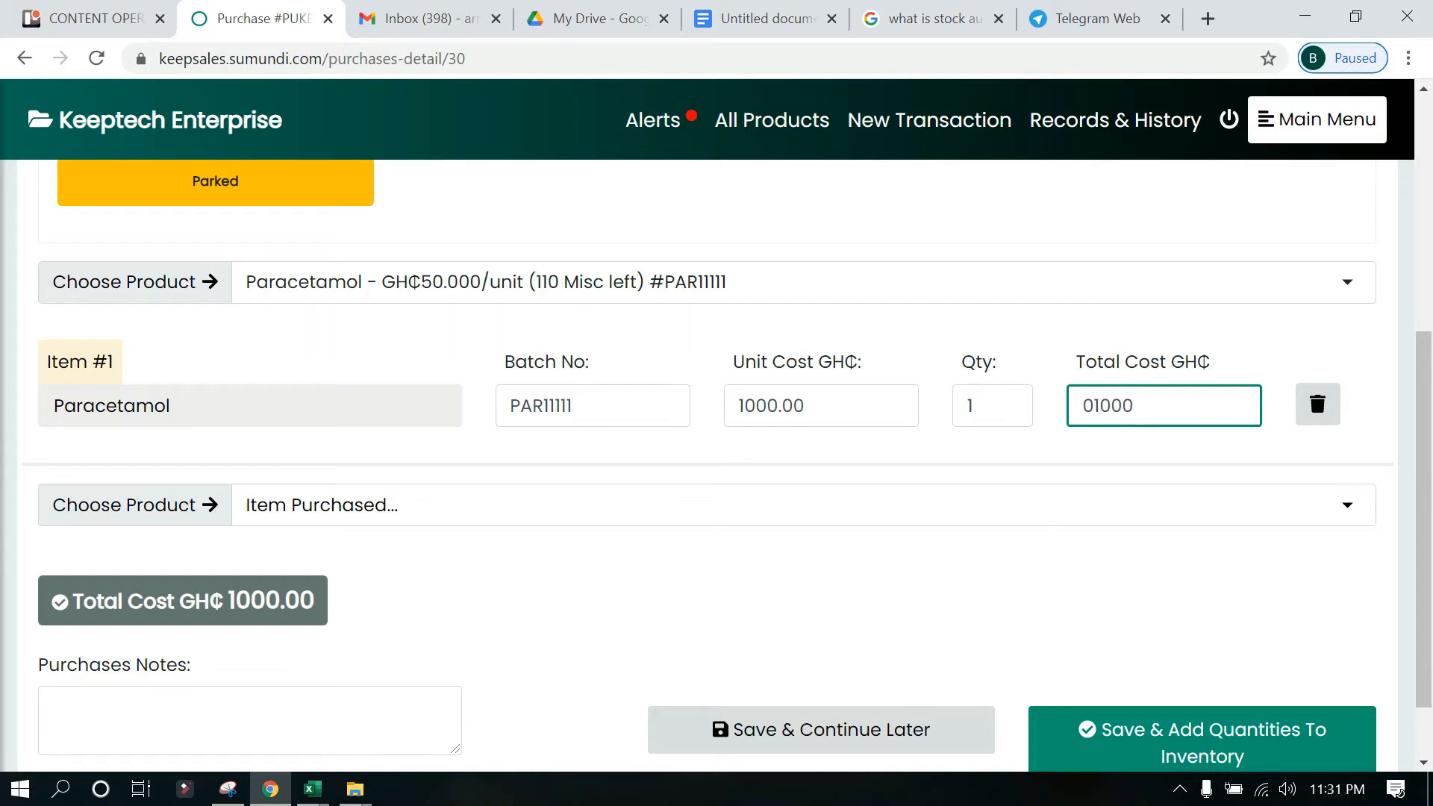
Step: Set the quantity of the Paracetamol item to 200
left_click(1009, 402)
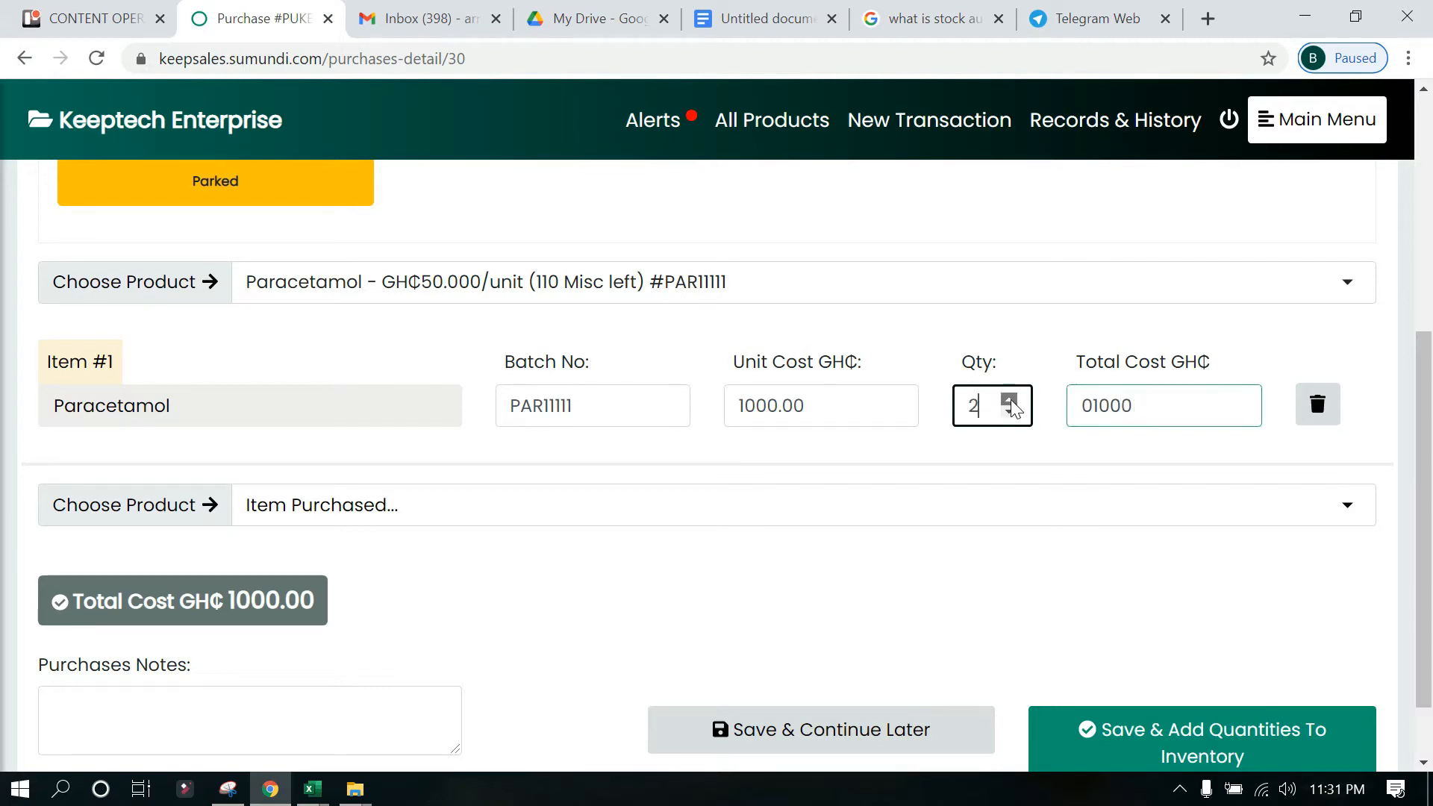
left_click(1011, 400)
left_click(1012, 401)
left_click(1011, 401)
left_click(1012, 401)
left_click(1012, 401)
left_click(1012, 401)
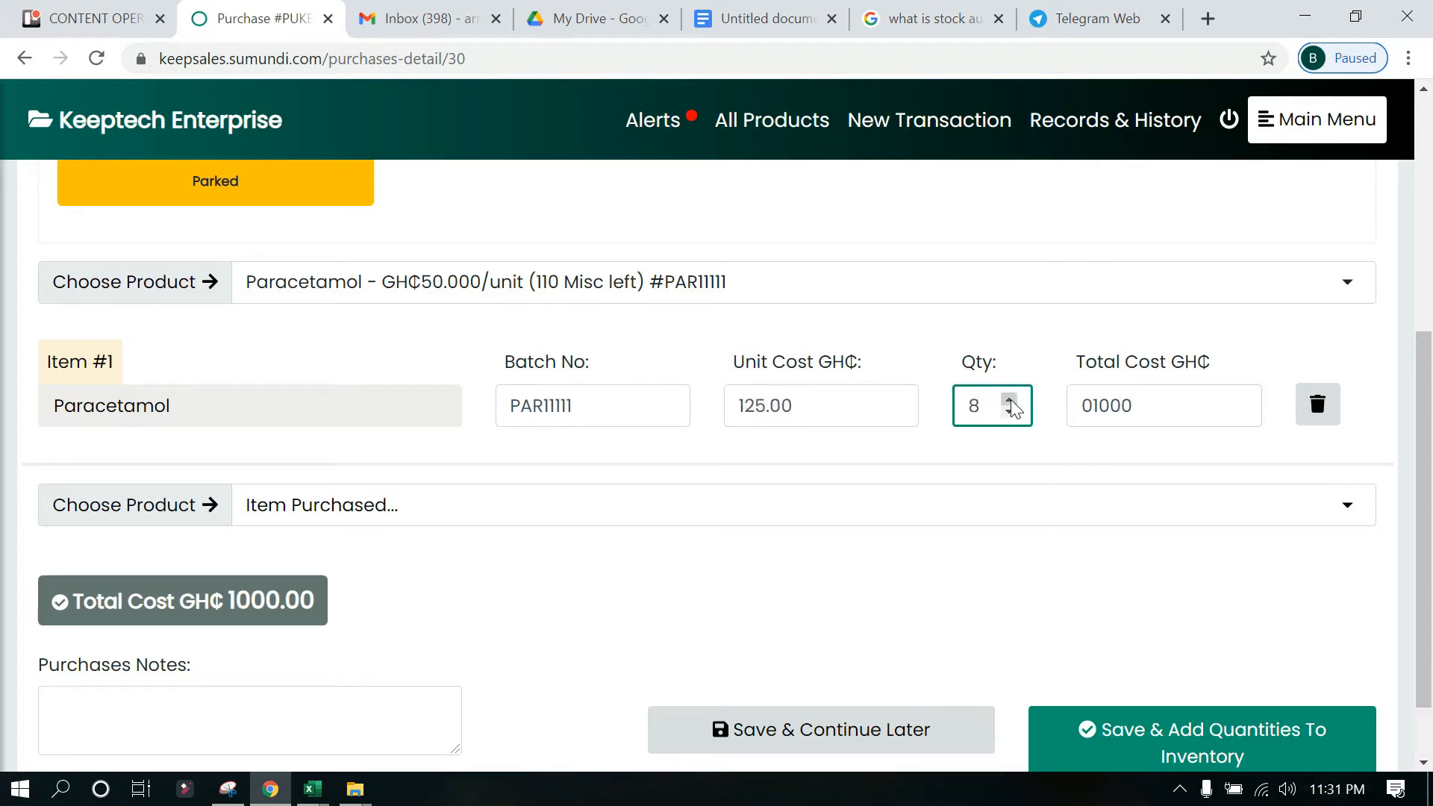
left_click(1012, 401)
key("BackSpace")
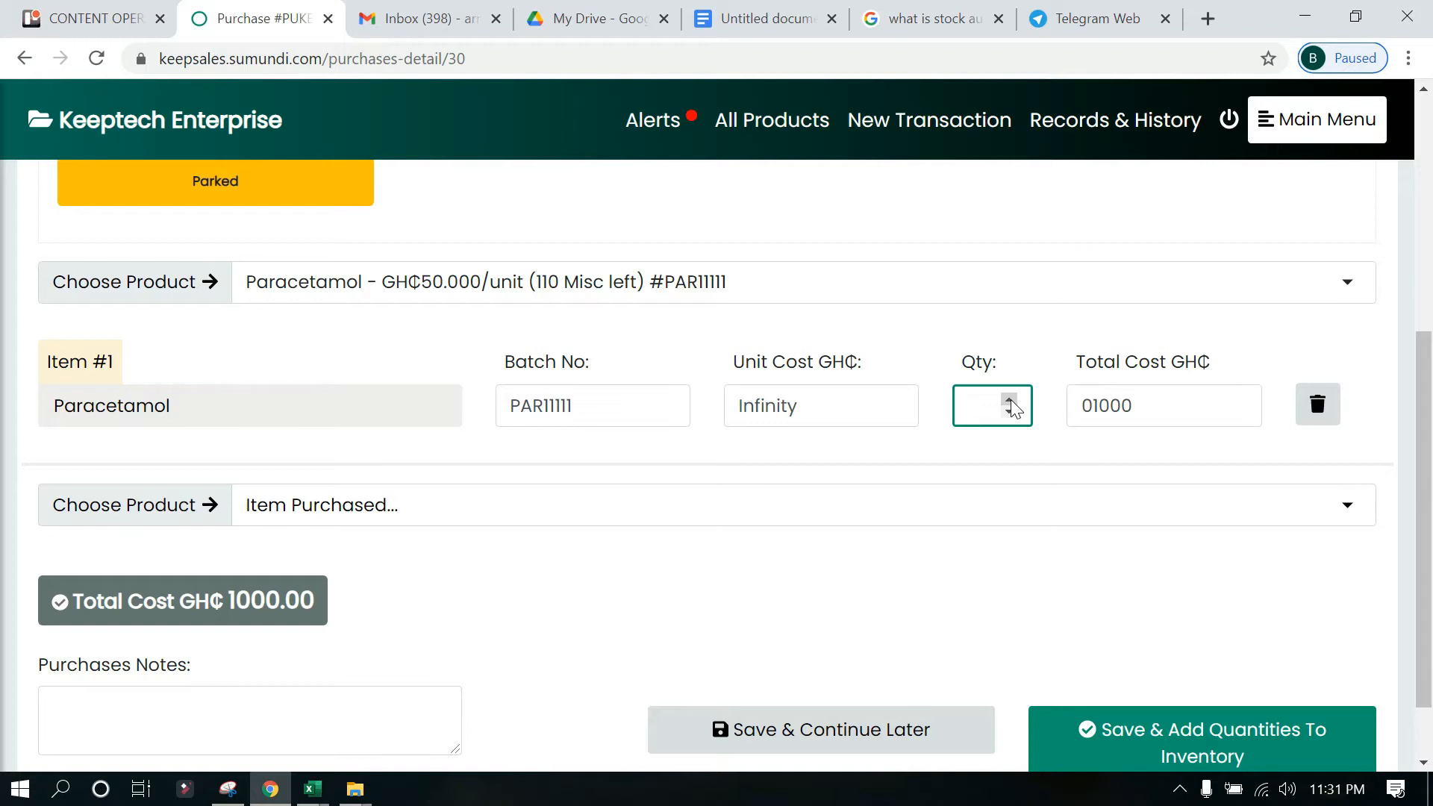
type("200")
Step: Choose Feroglobin as the product purchased for the record's second item
scroll(844, 608, "down", 1)
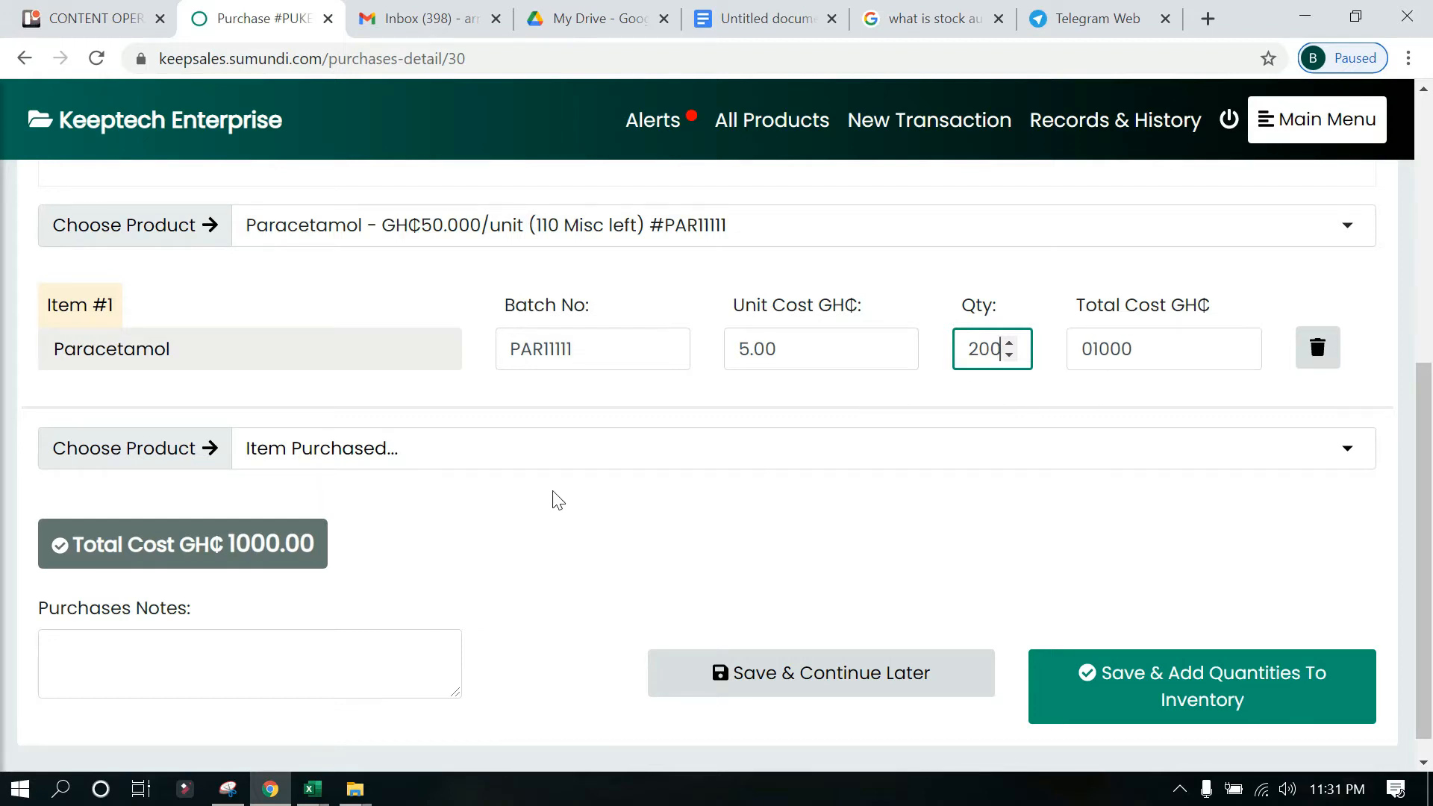
left_click(601, 467)
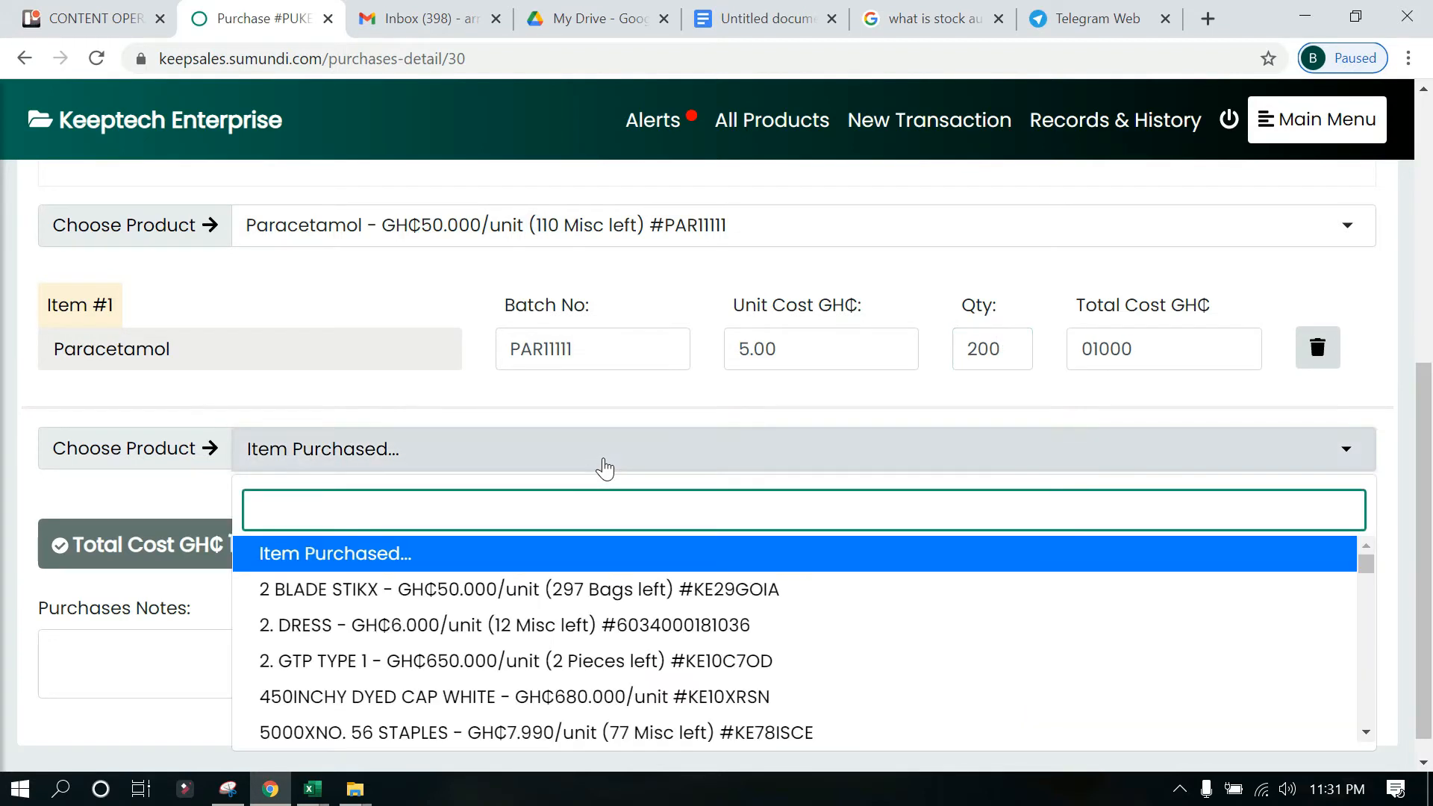
type("ferro")
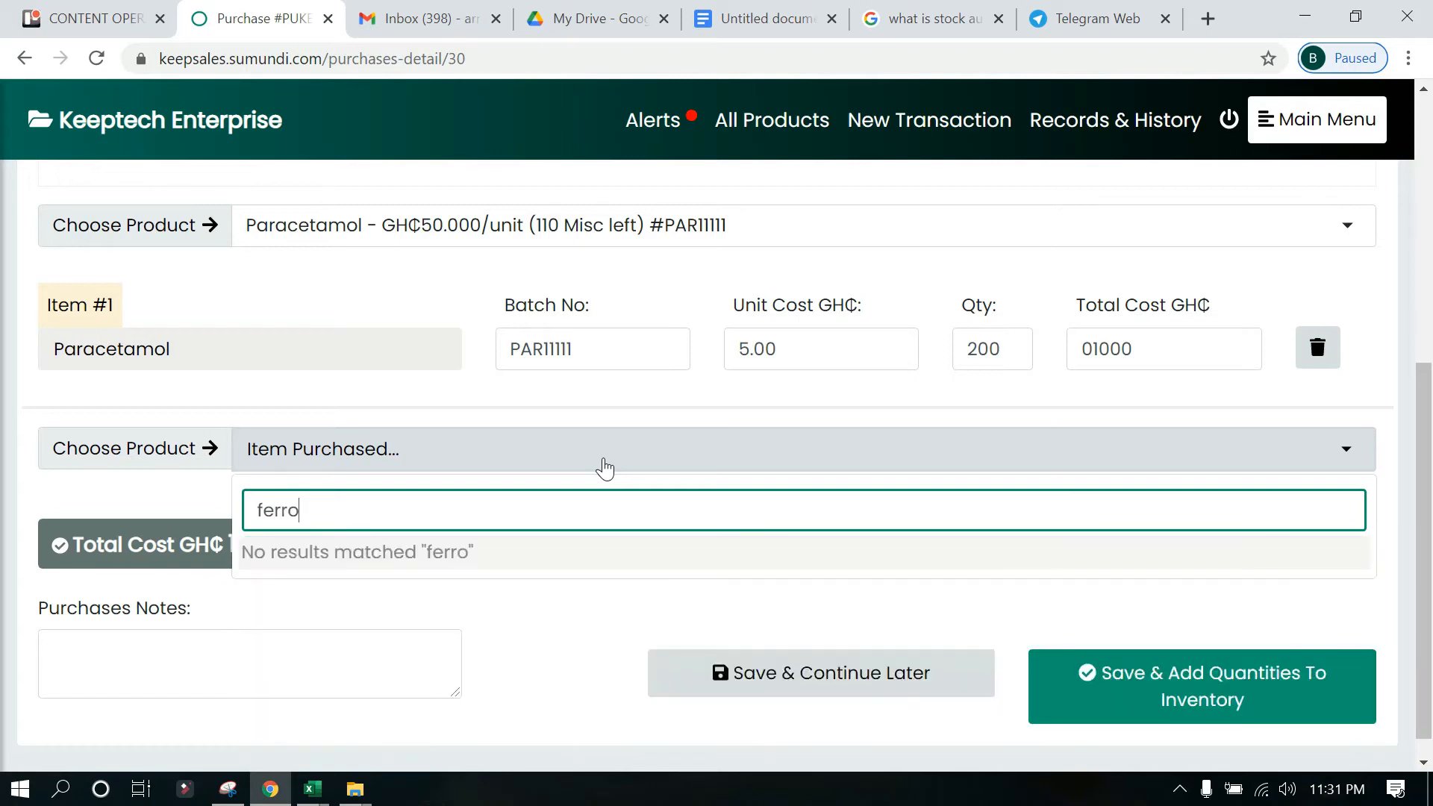
key("BackSpace")
key("BackSpace")
type("og")
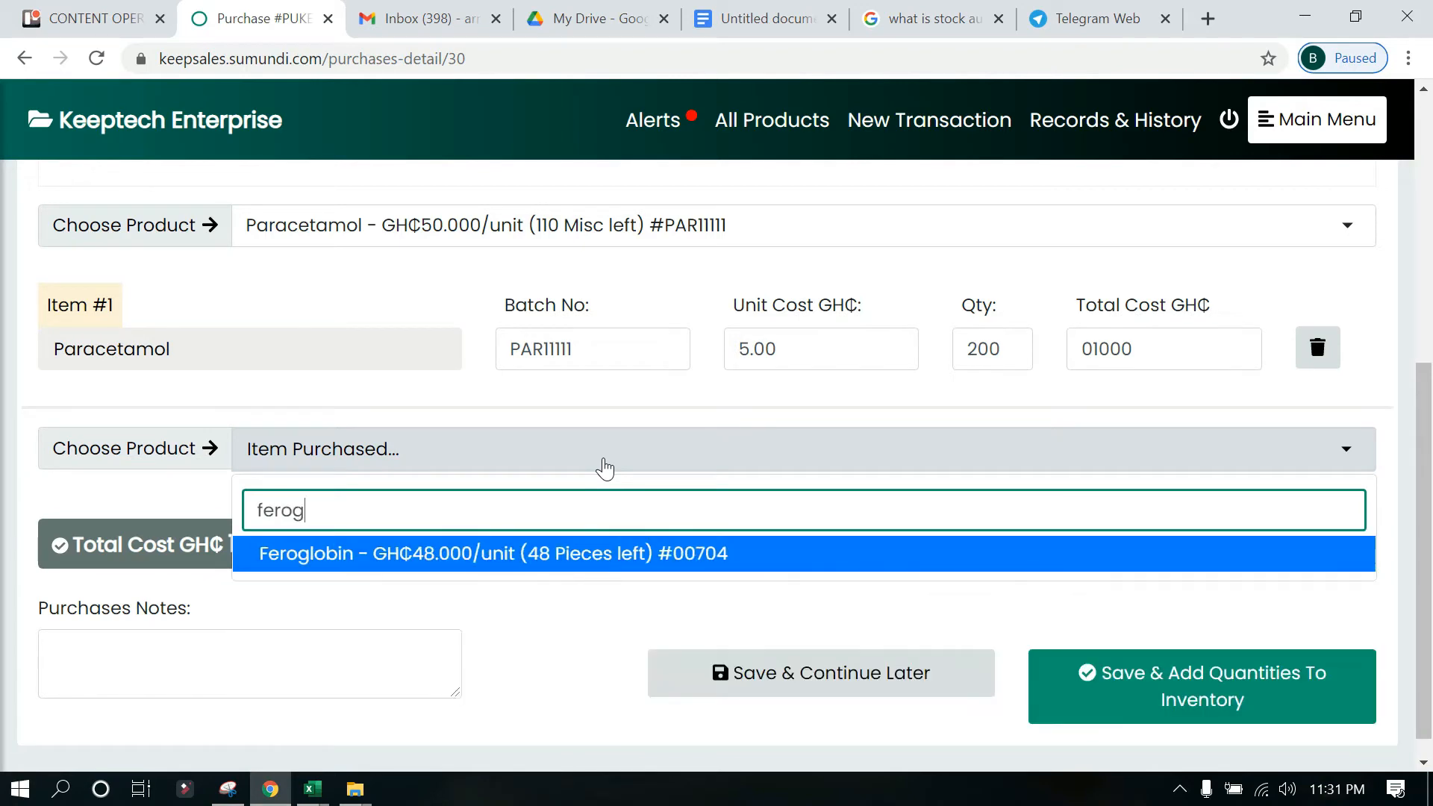
left_click(584, 556)
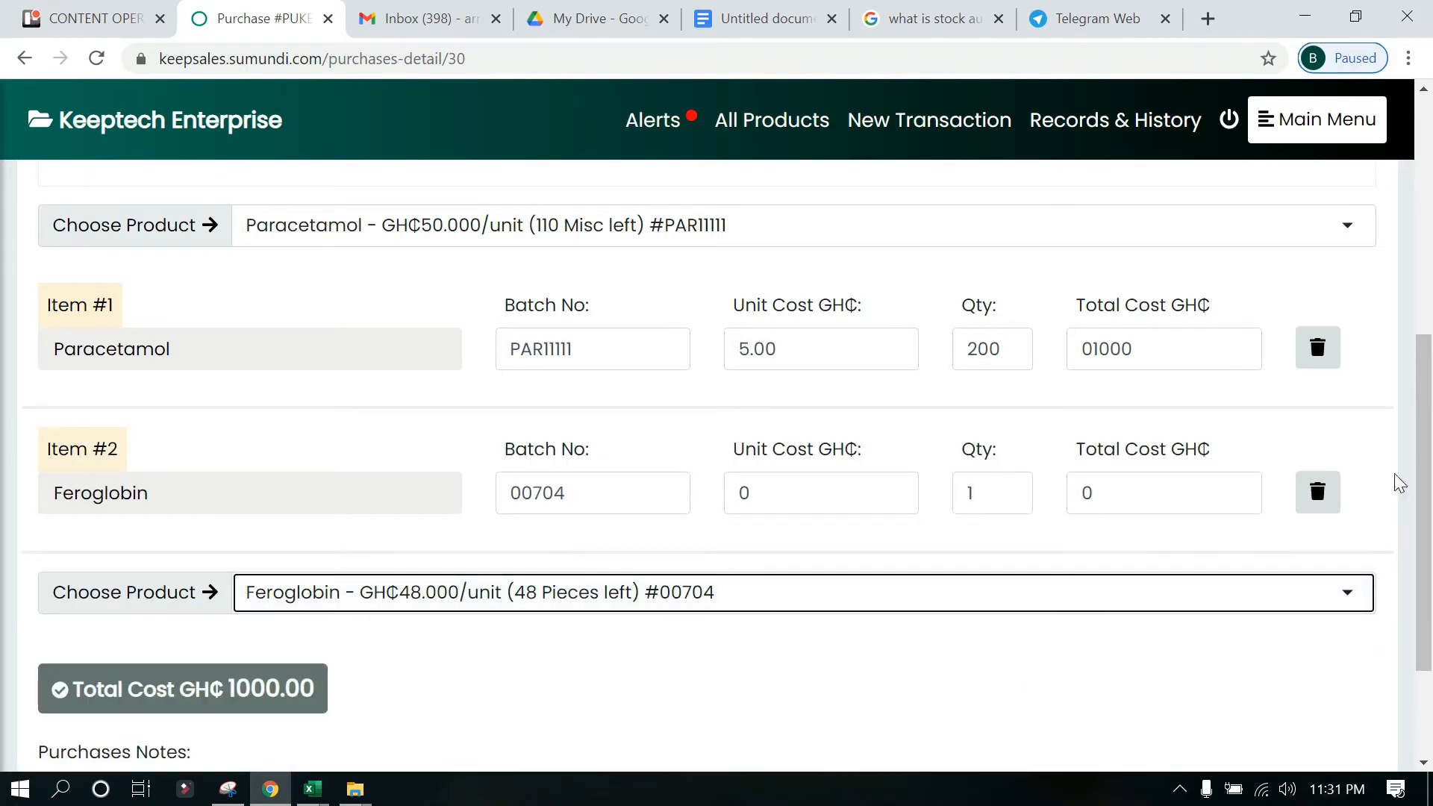
Step: Set the Feroglobin item's total cost to GH₵ 700 and its quantity to 10
left_click(1088, 492)
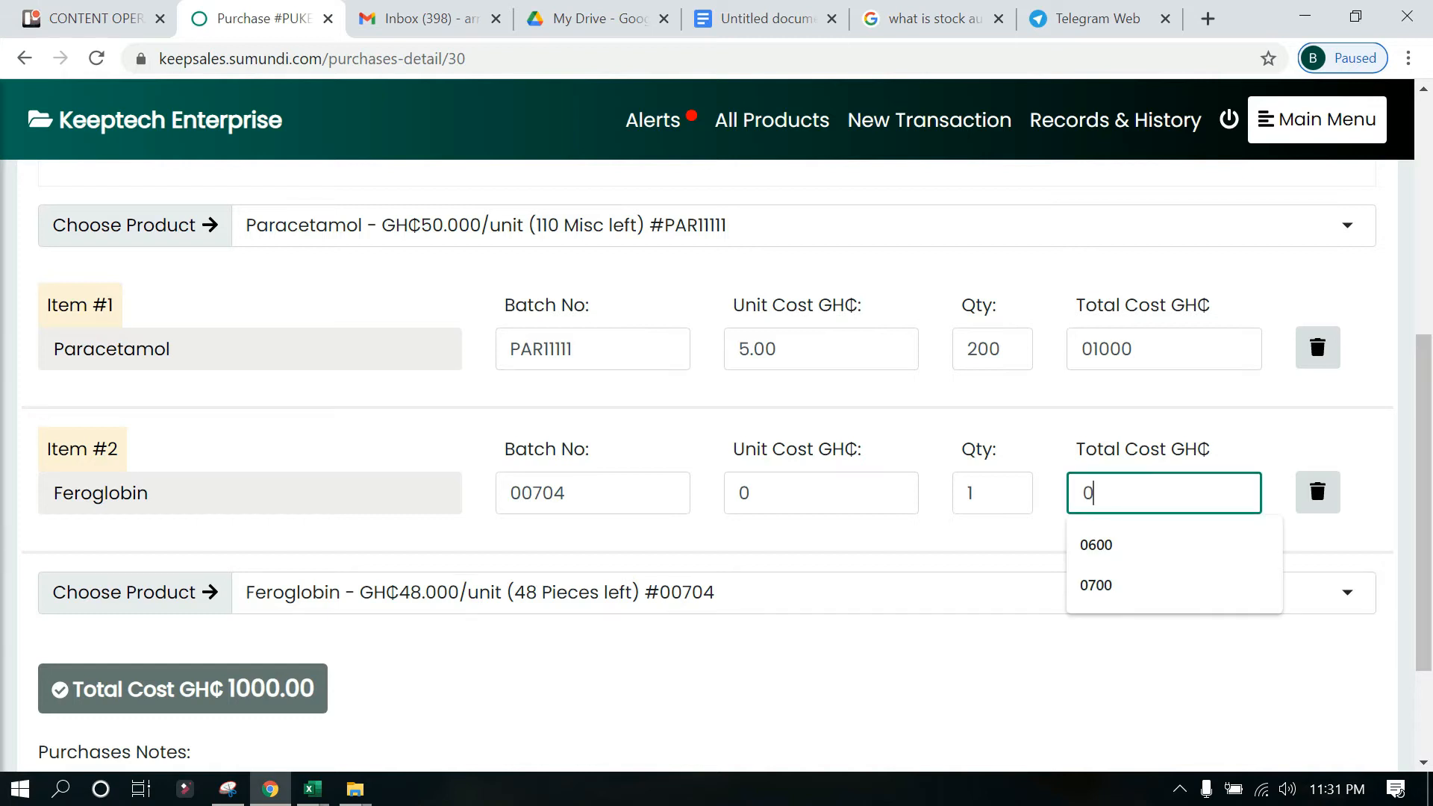
type("700")
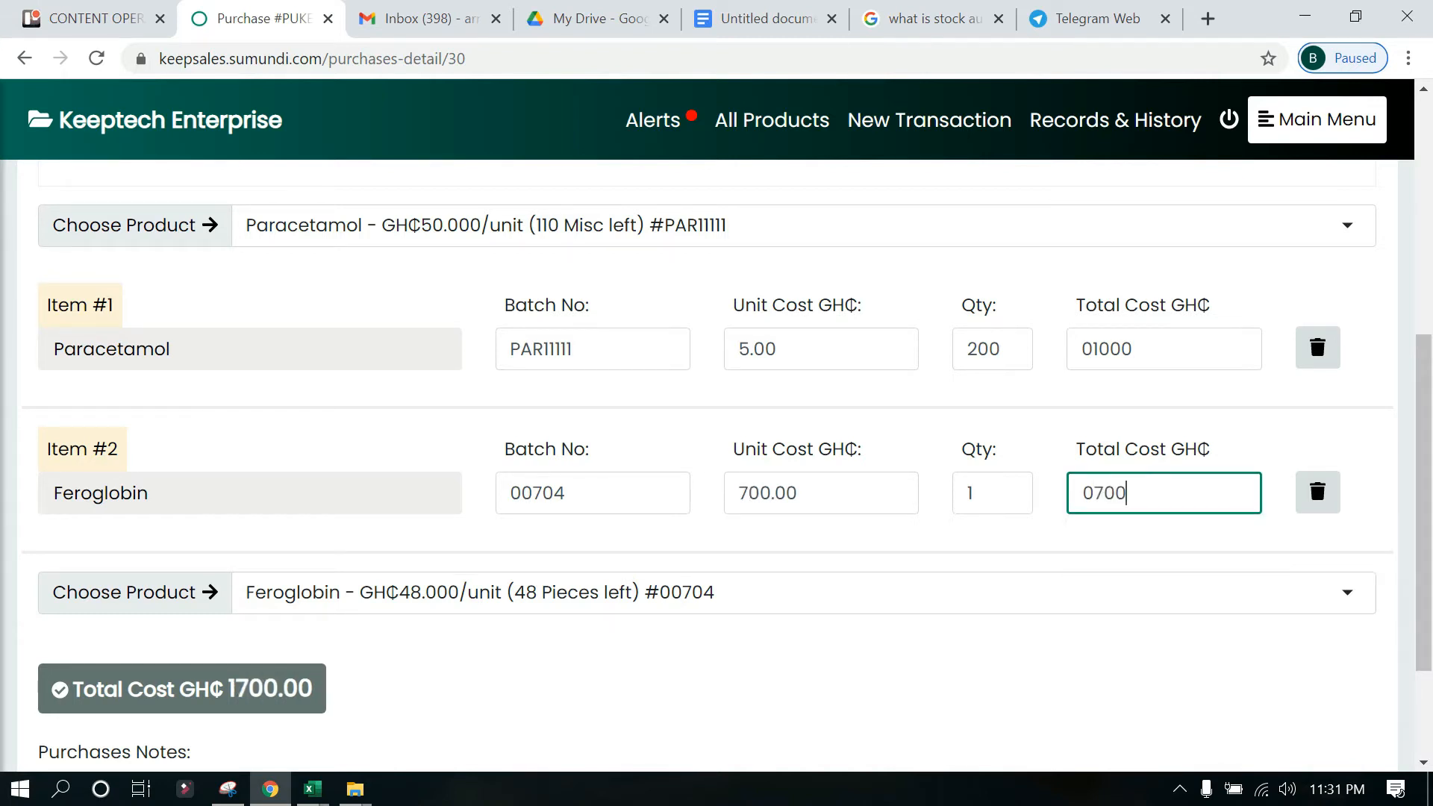
left_click(974, 493)
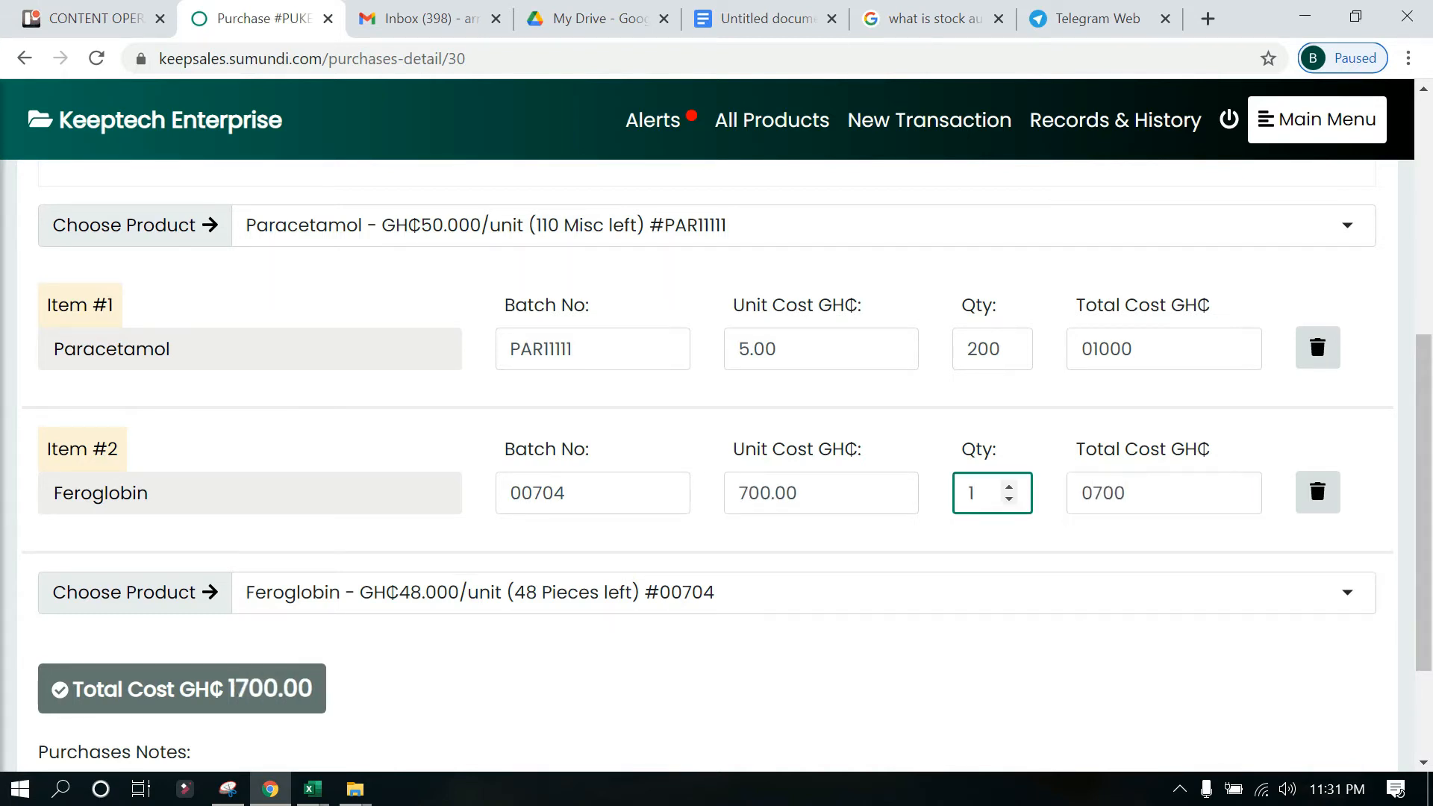
key("BackSpace")
type("10")
Step: Choose Zinvite syrup as the product purchased for the record's third item
scroll(892, 681, "down", 2)
left_click(691, 432)
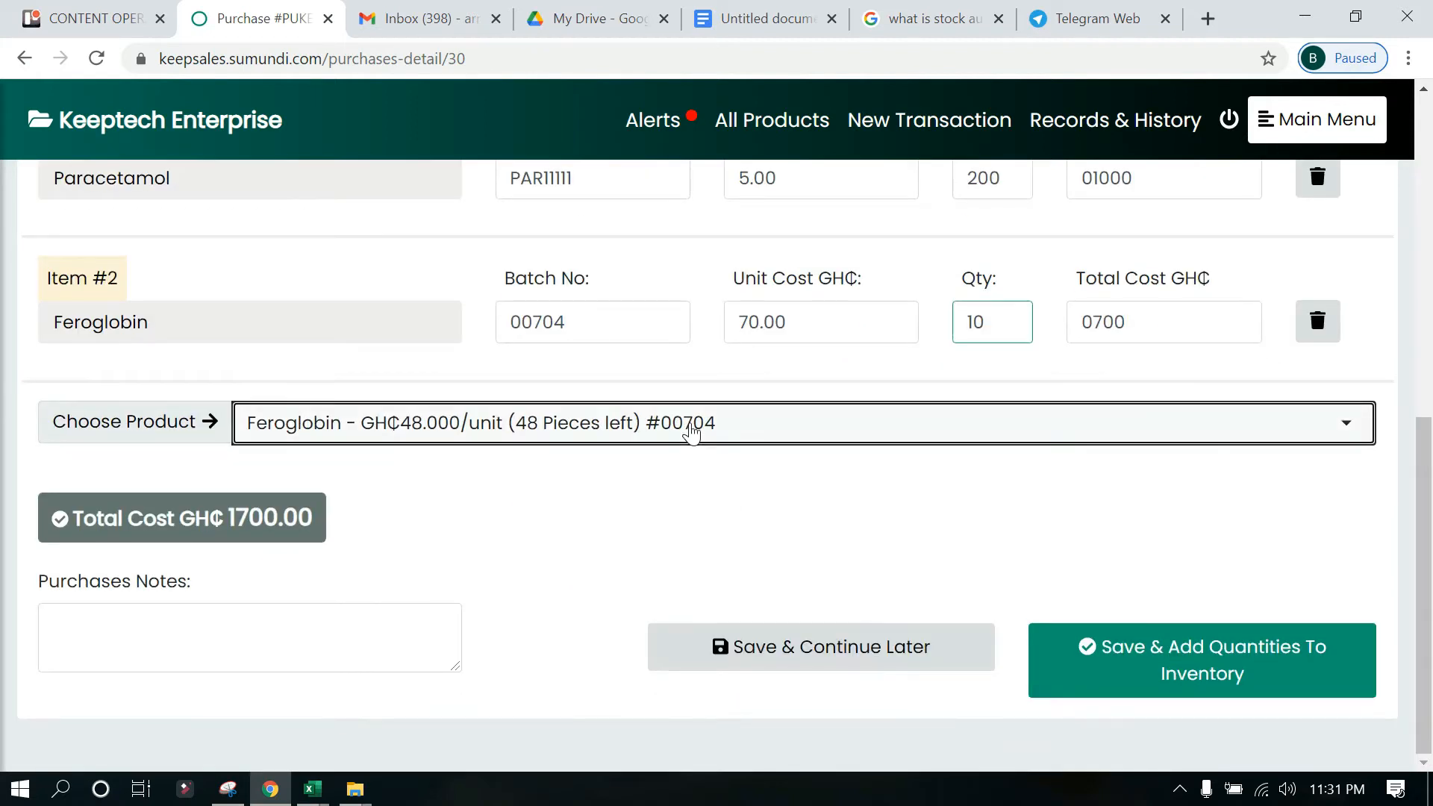
left_click(691, 431)
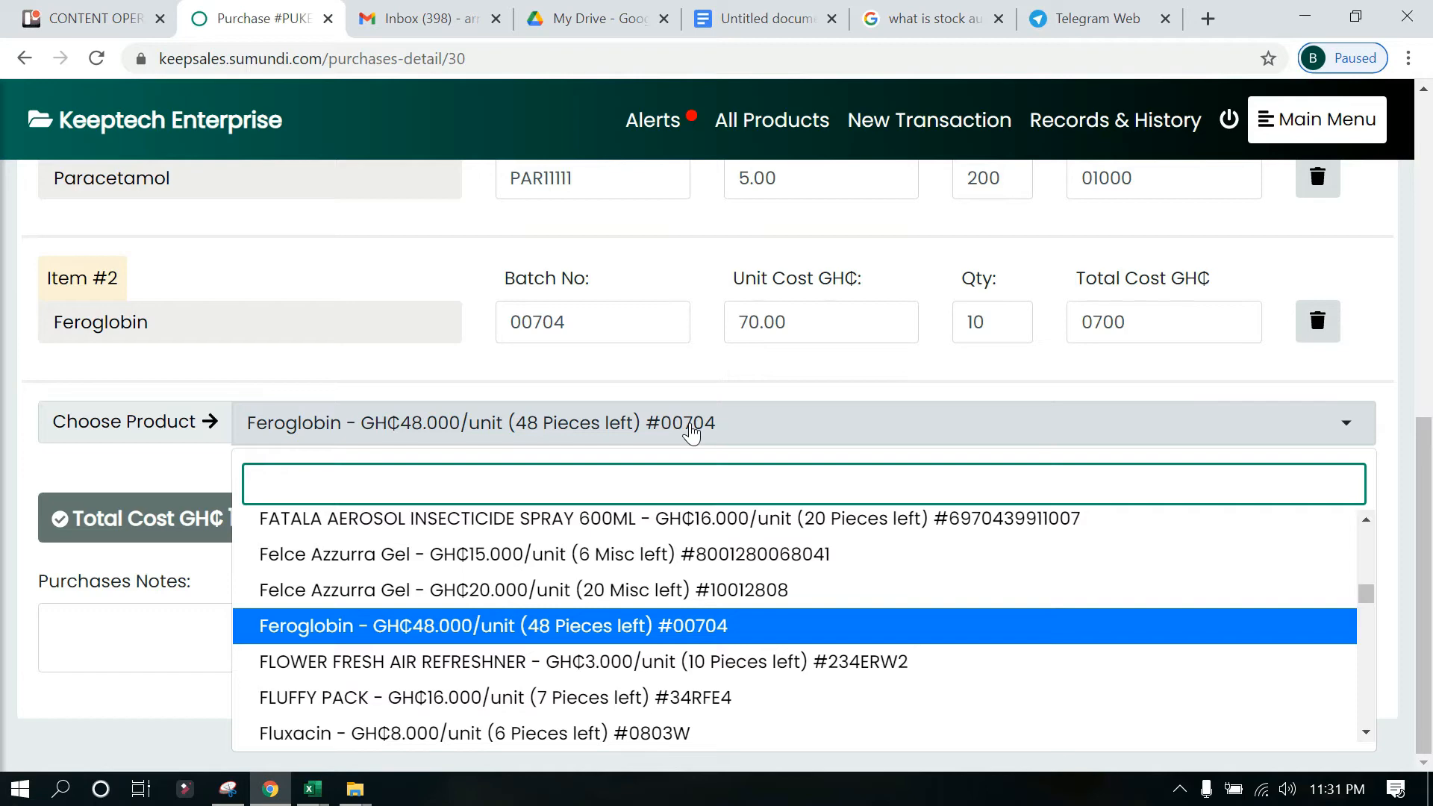
type("zinc")
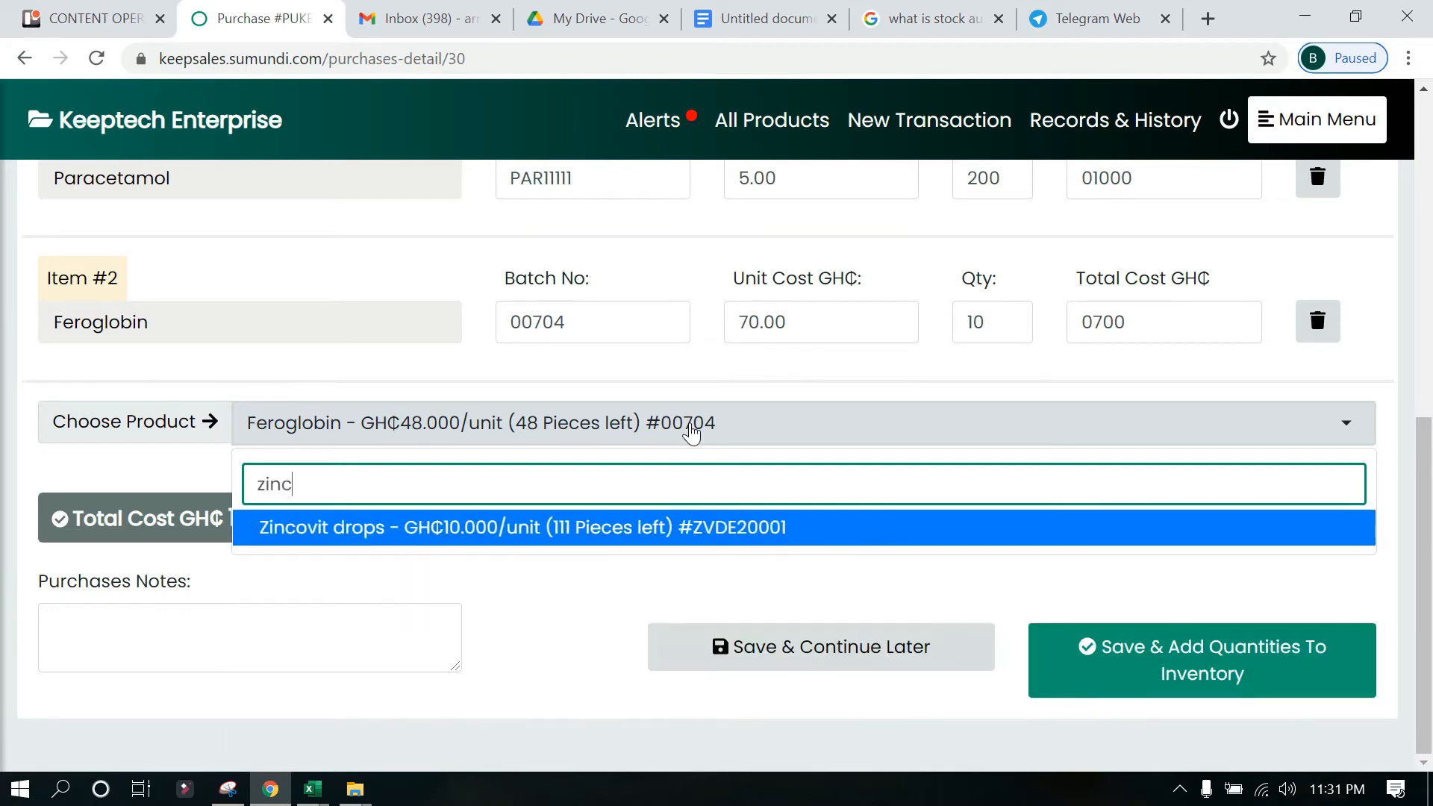
key("BackSpace")
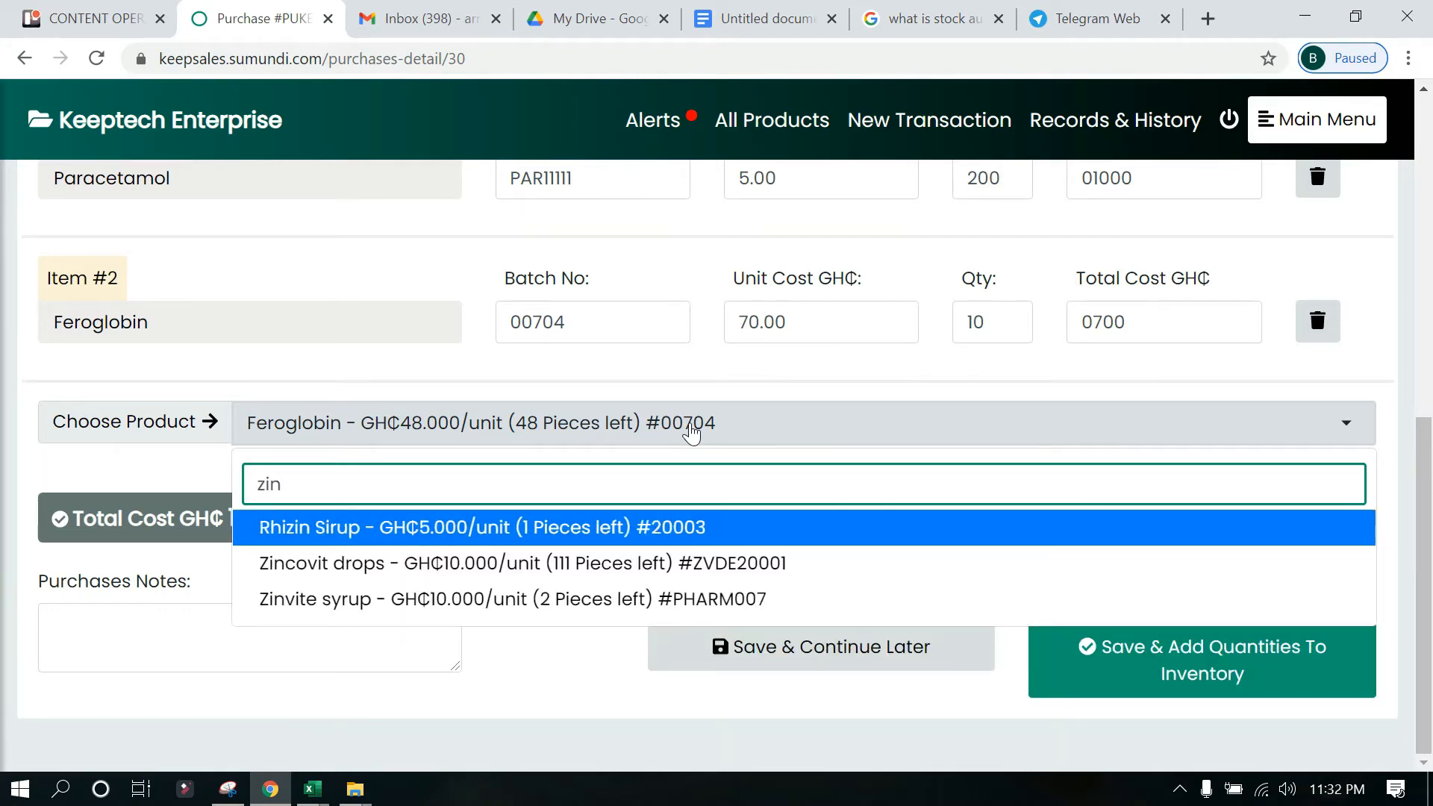
left_click(320, 601)
Step: Set the Zinvite syrup item's total cost to GH₵ 900 and its quantity to 60
left_click(1090, 467)
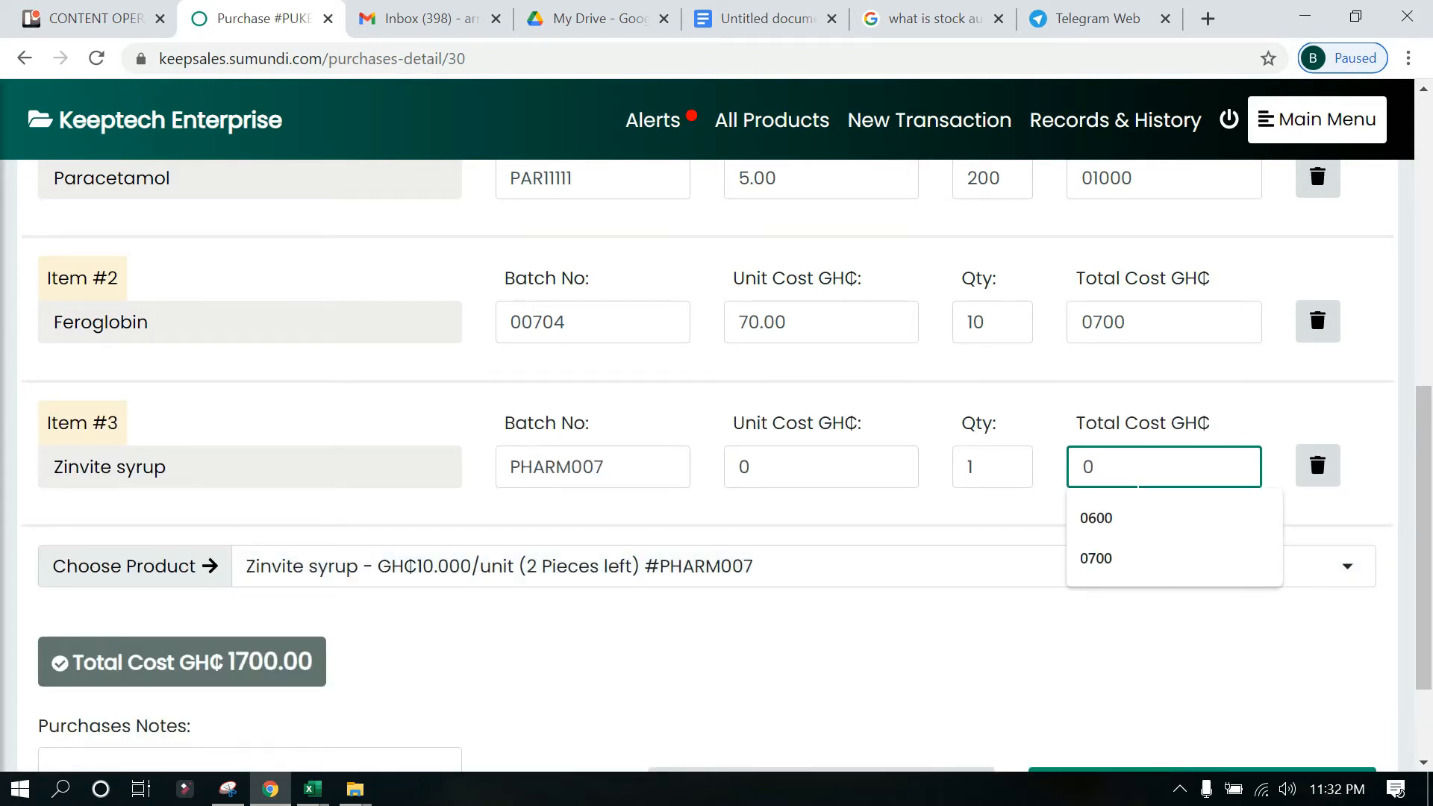
type("9")
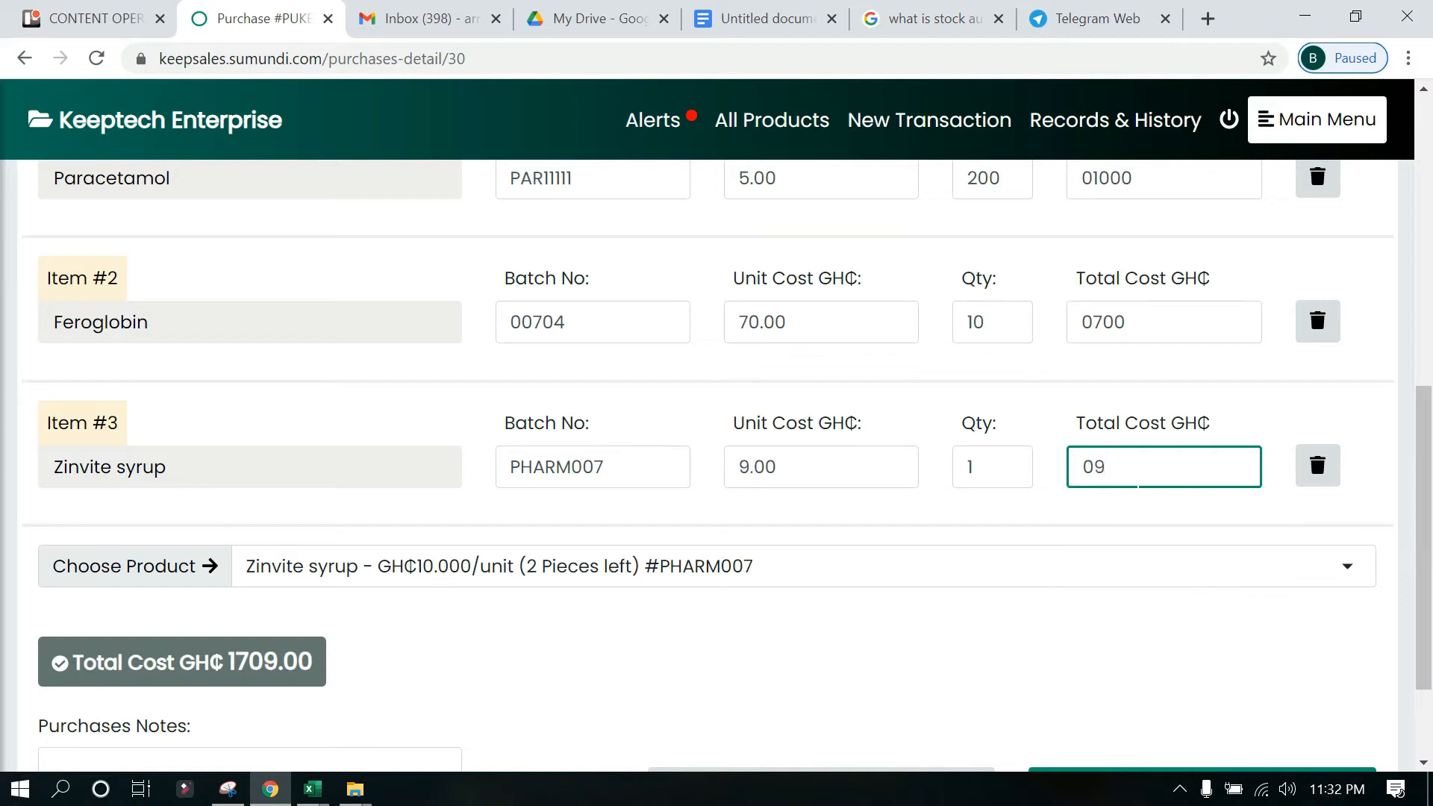
type("00")
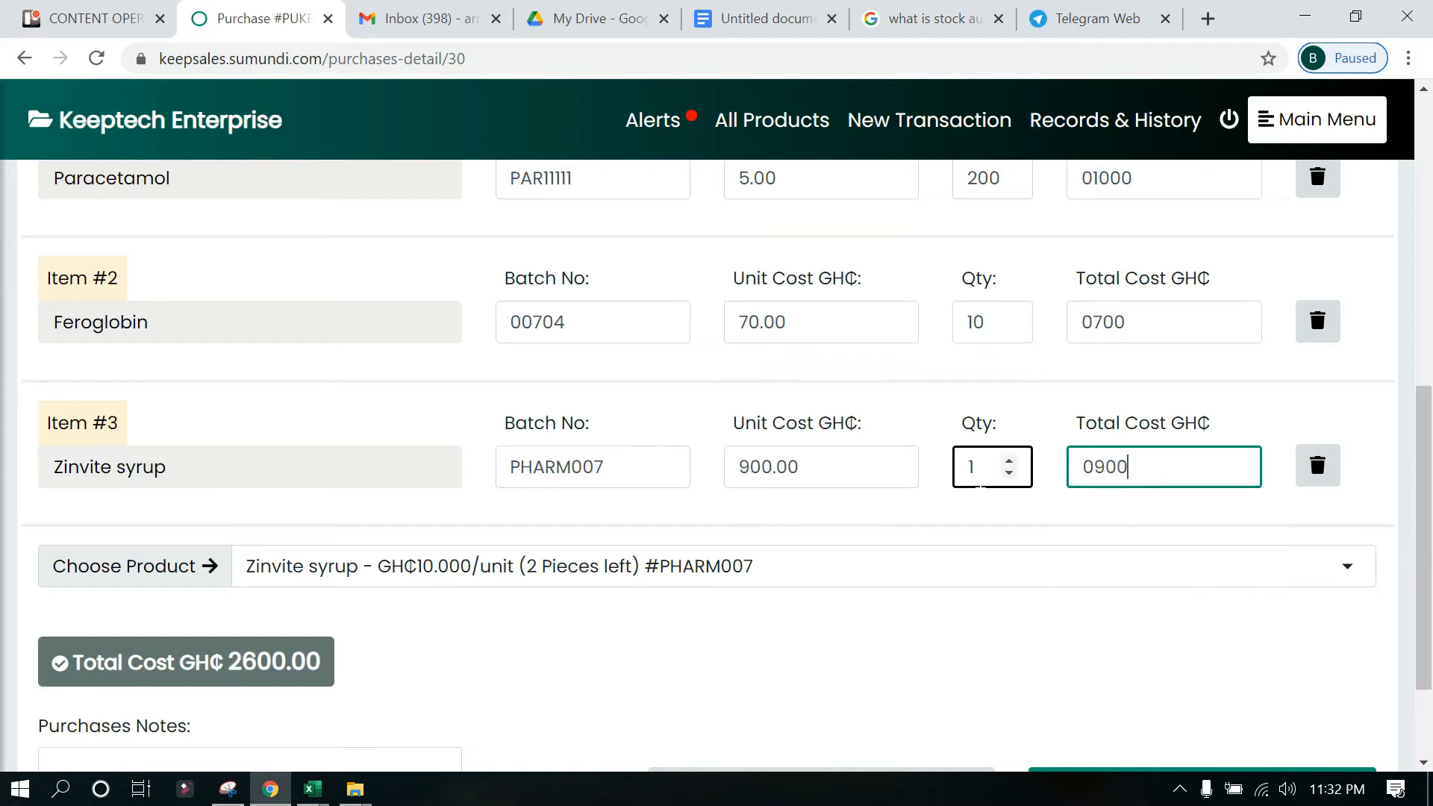
left_click(980, 475)
key("BackSpace")
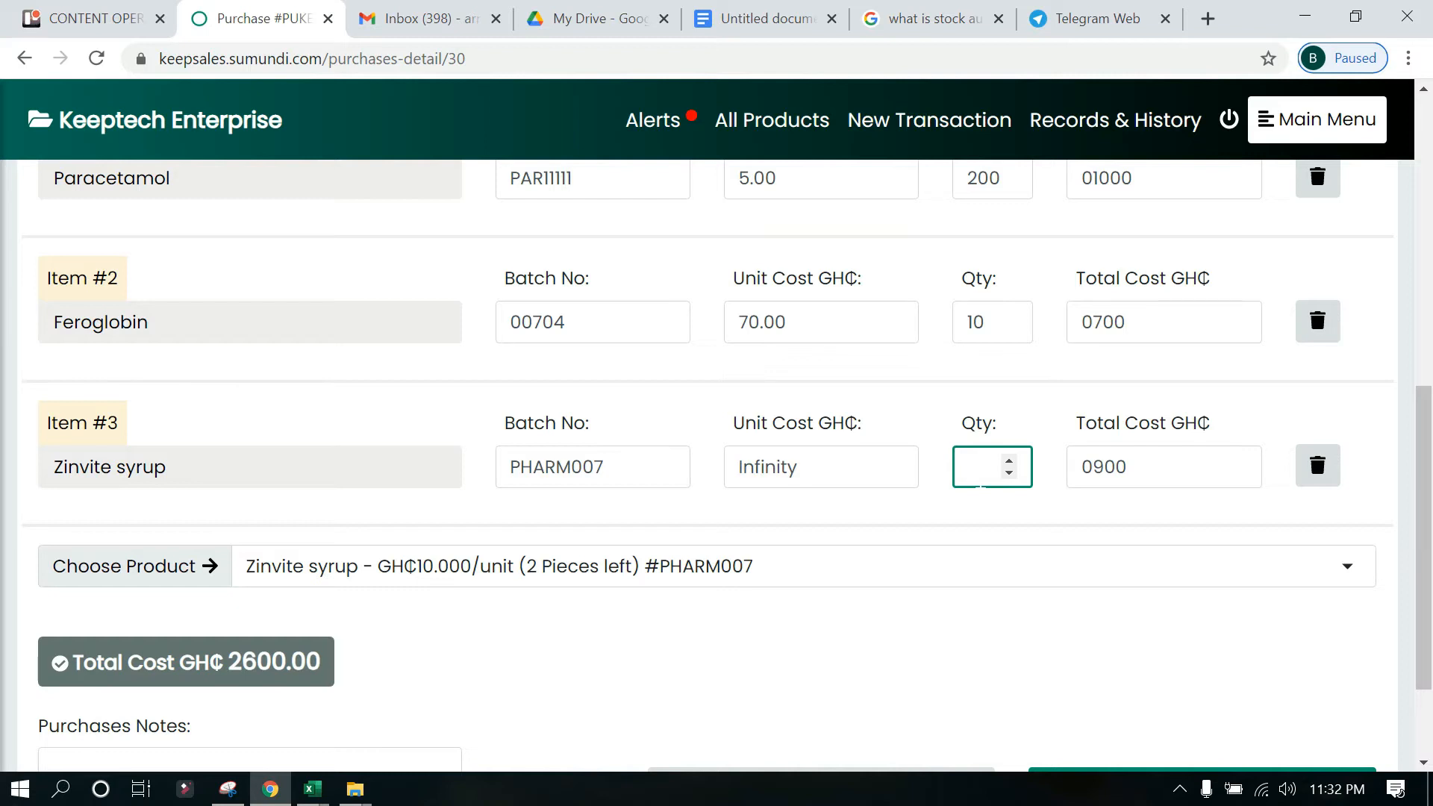
type("60")
Step: Review the entered items, connected invoice number, total cost and purchases notes field before saving the record
scroll(814, 660, "down", 2)
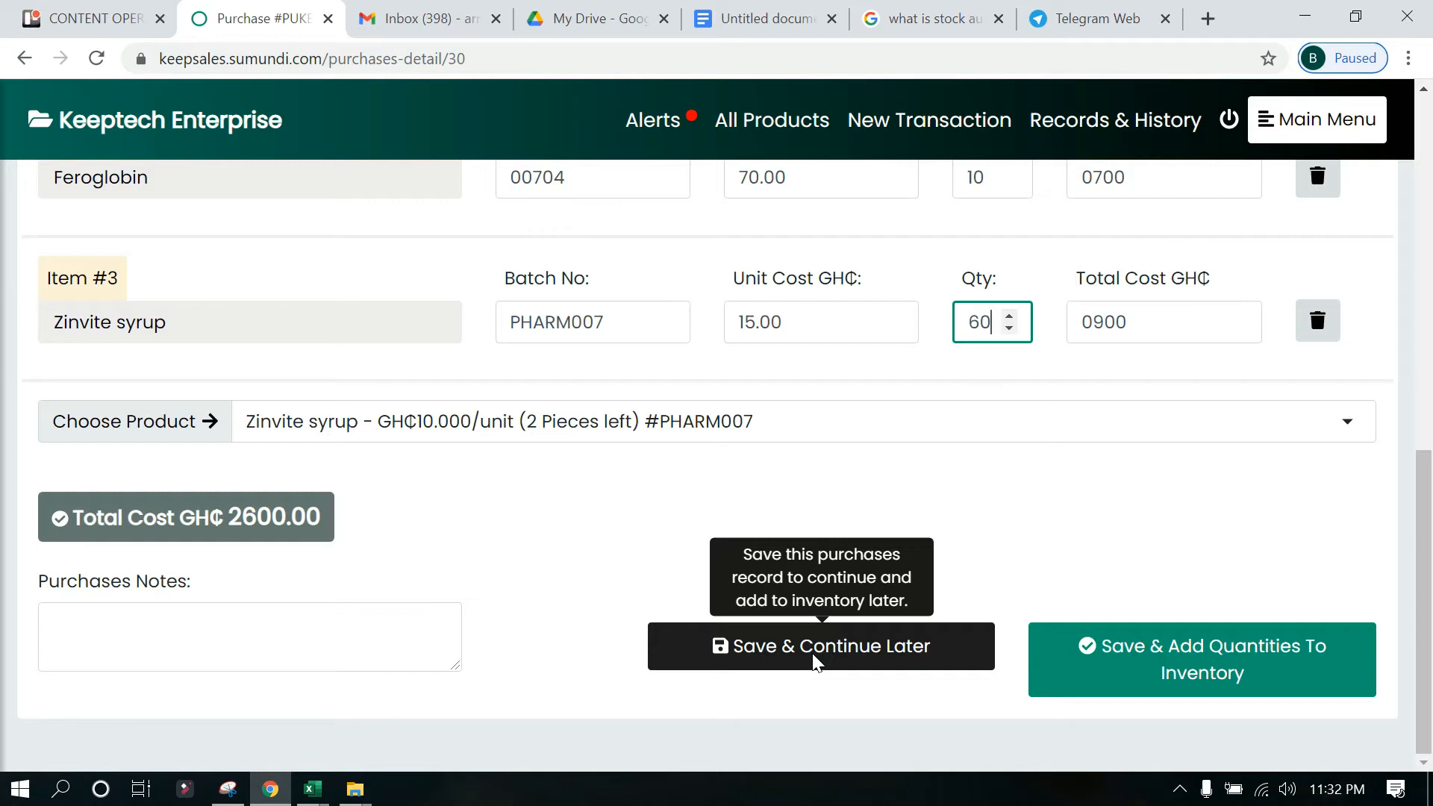
scroll(702, 571, "up", 1)
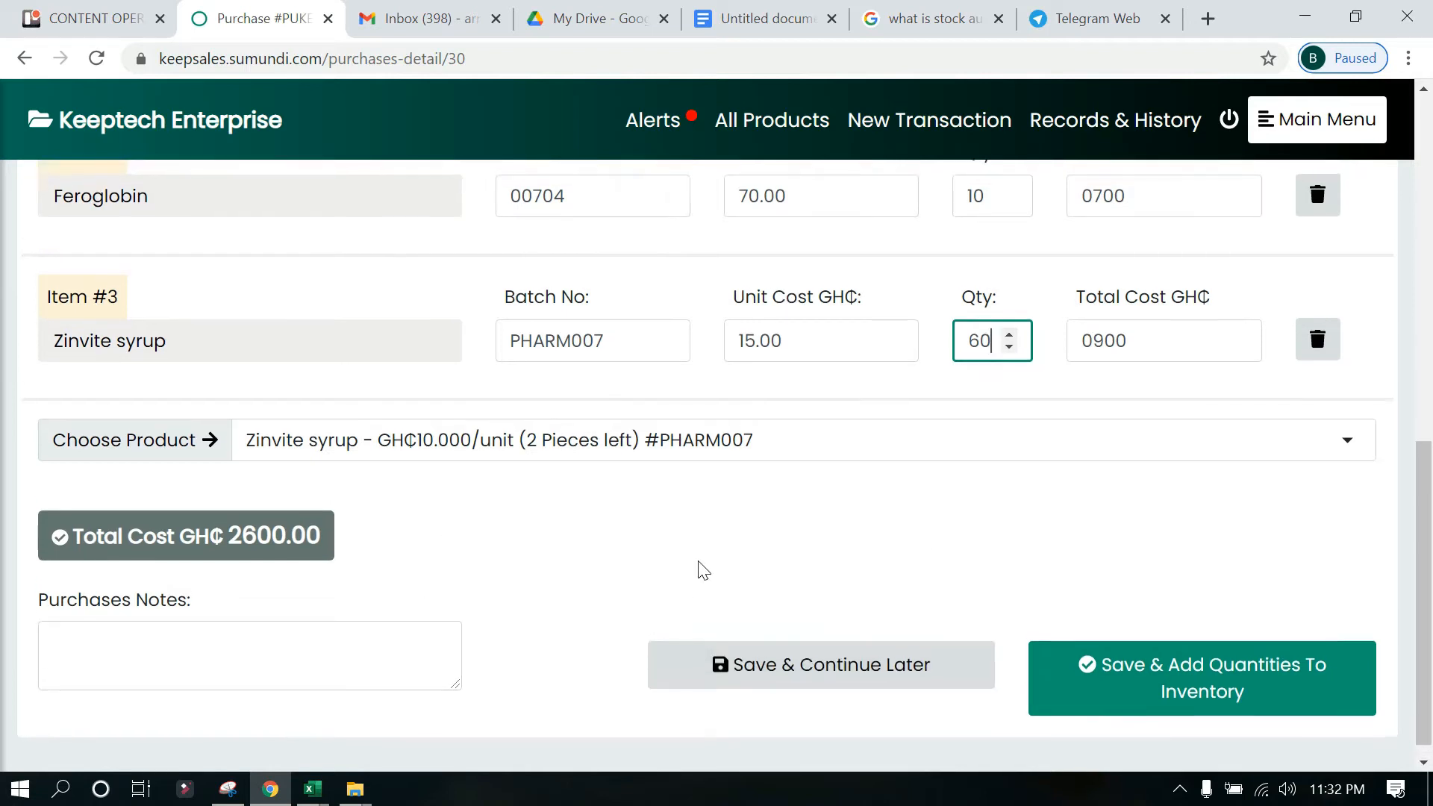
scroll(701, 572, "up", 1)
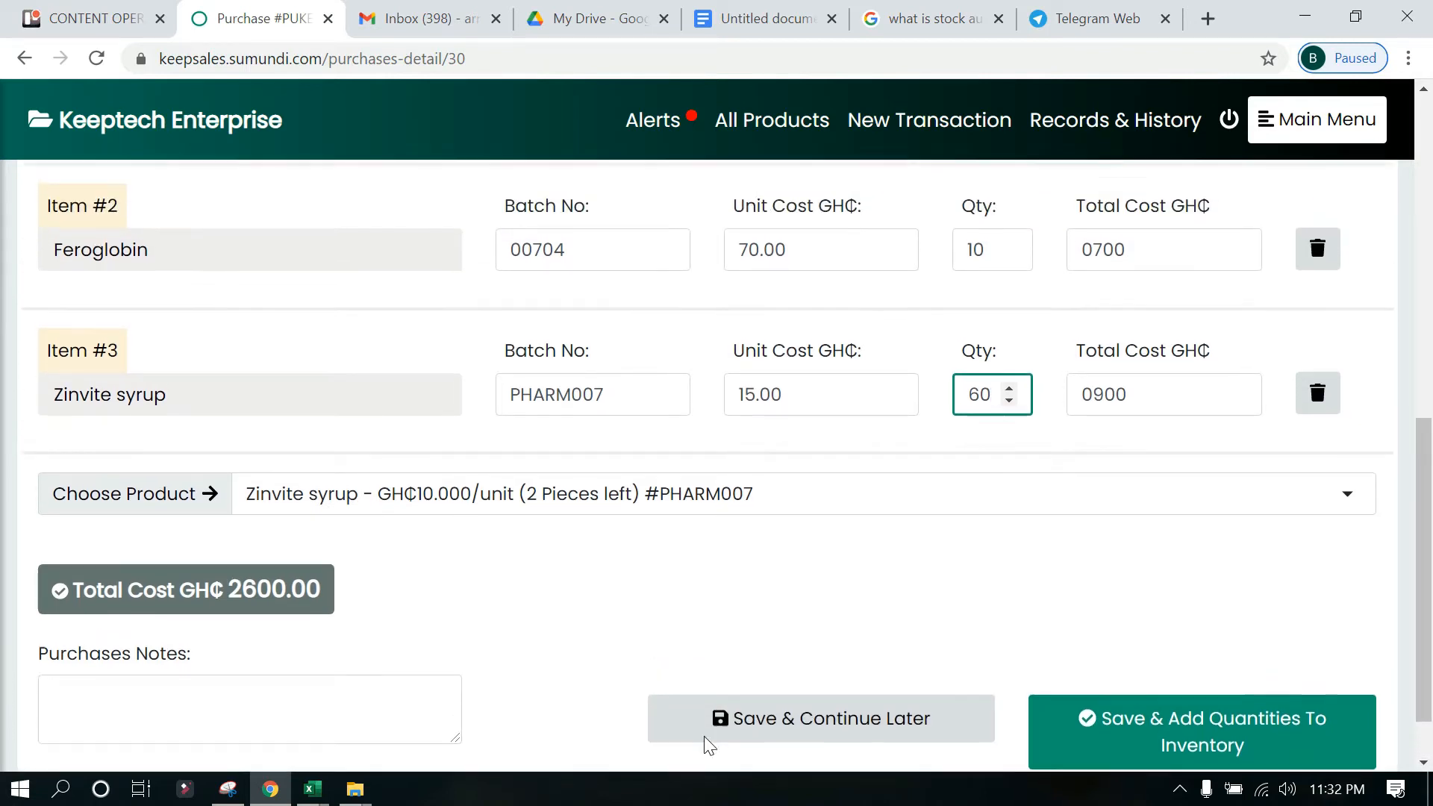
scroll(1097, 378, "up", 1)
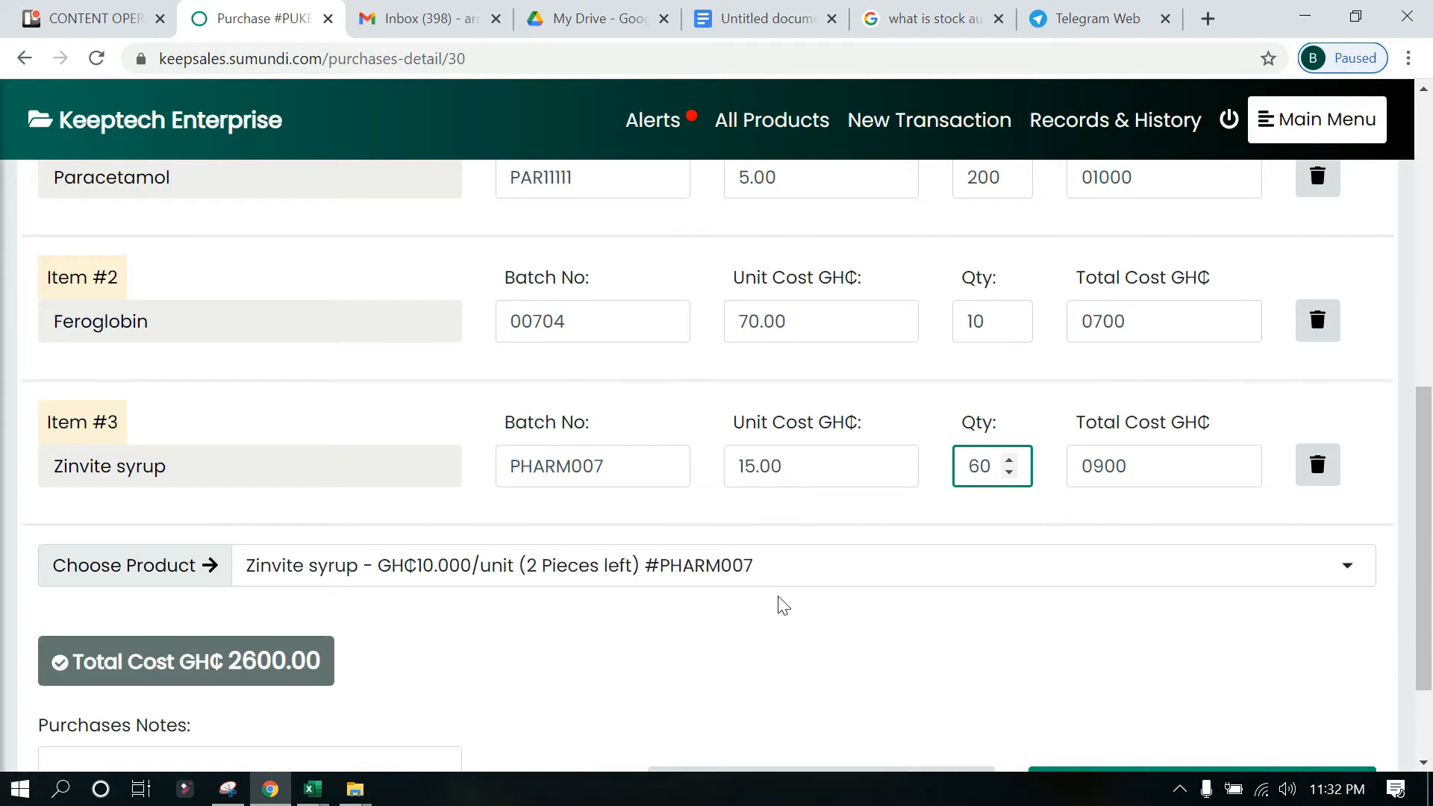
scroll(777, 601, "down", 2)
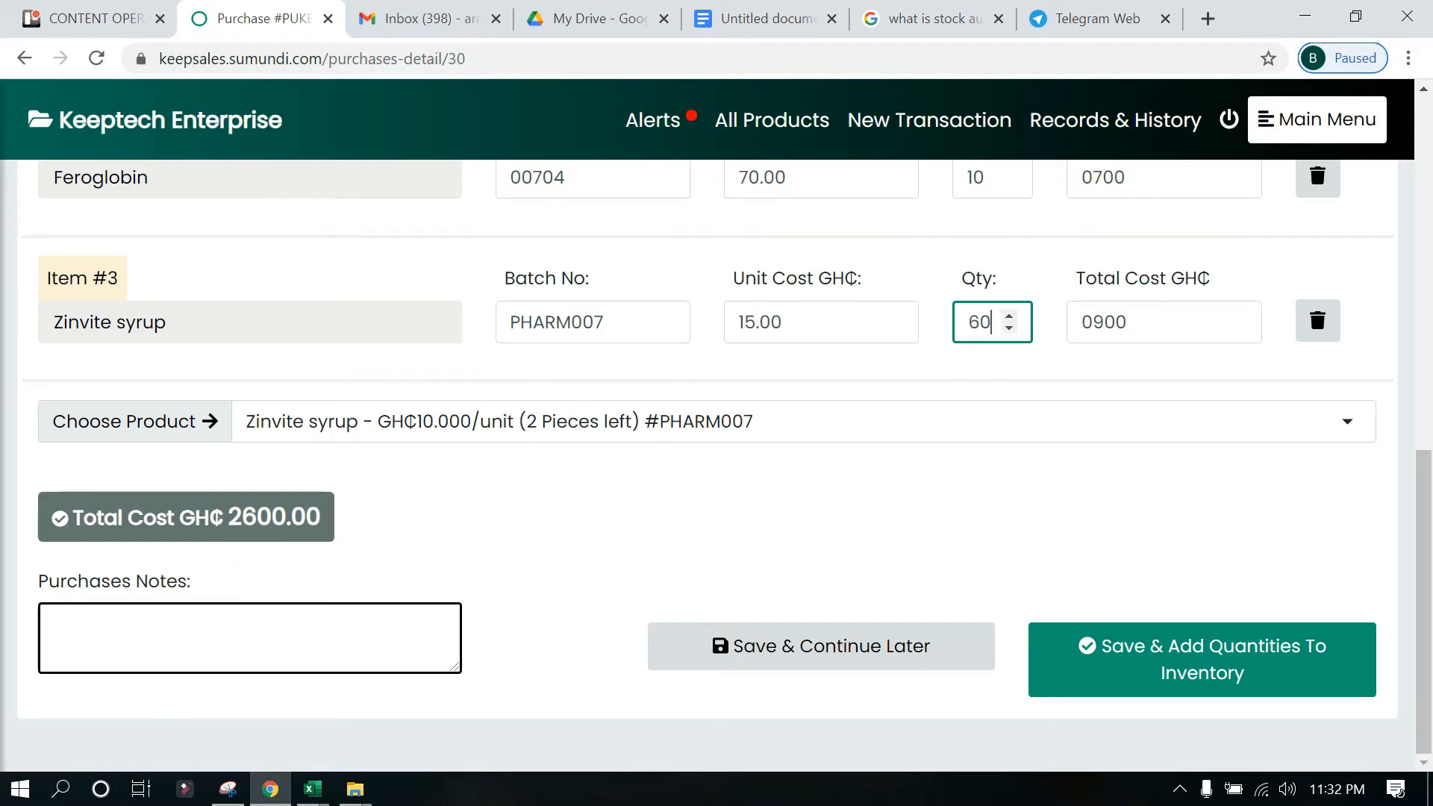
left_click(82, 625)
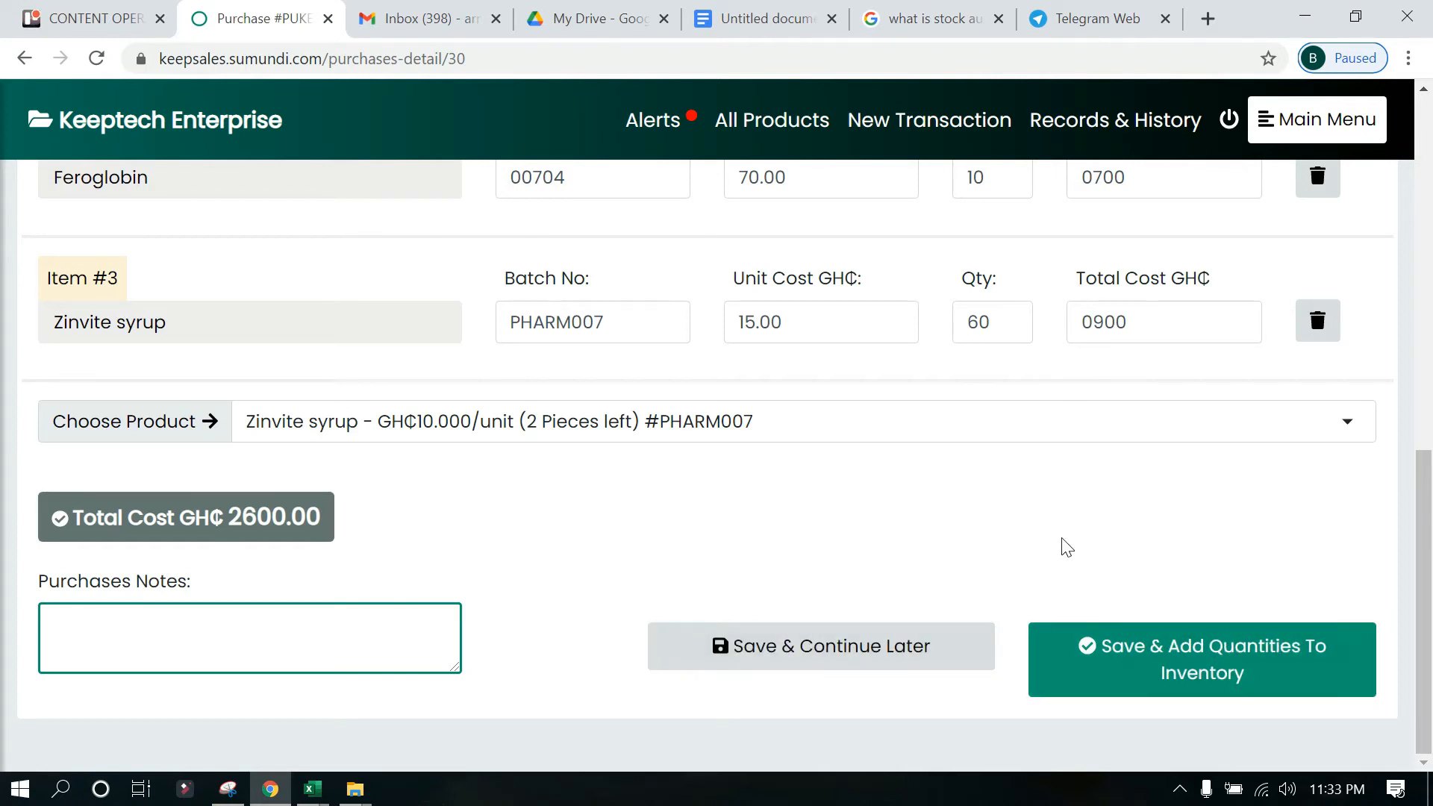
scroll(1426, 545, "up", 10)
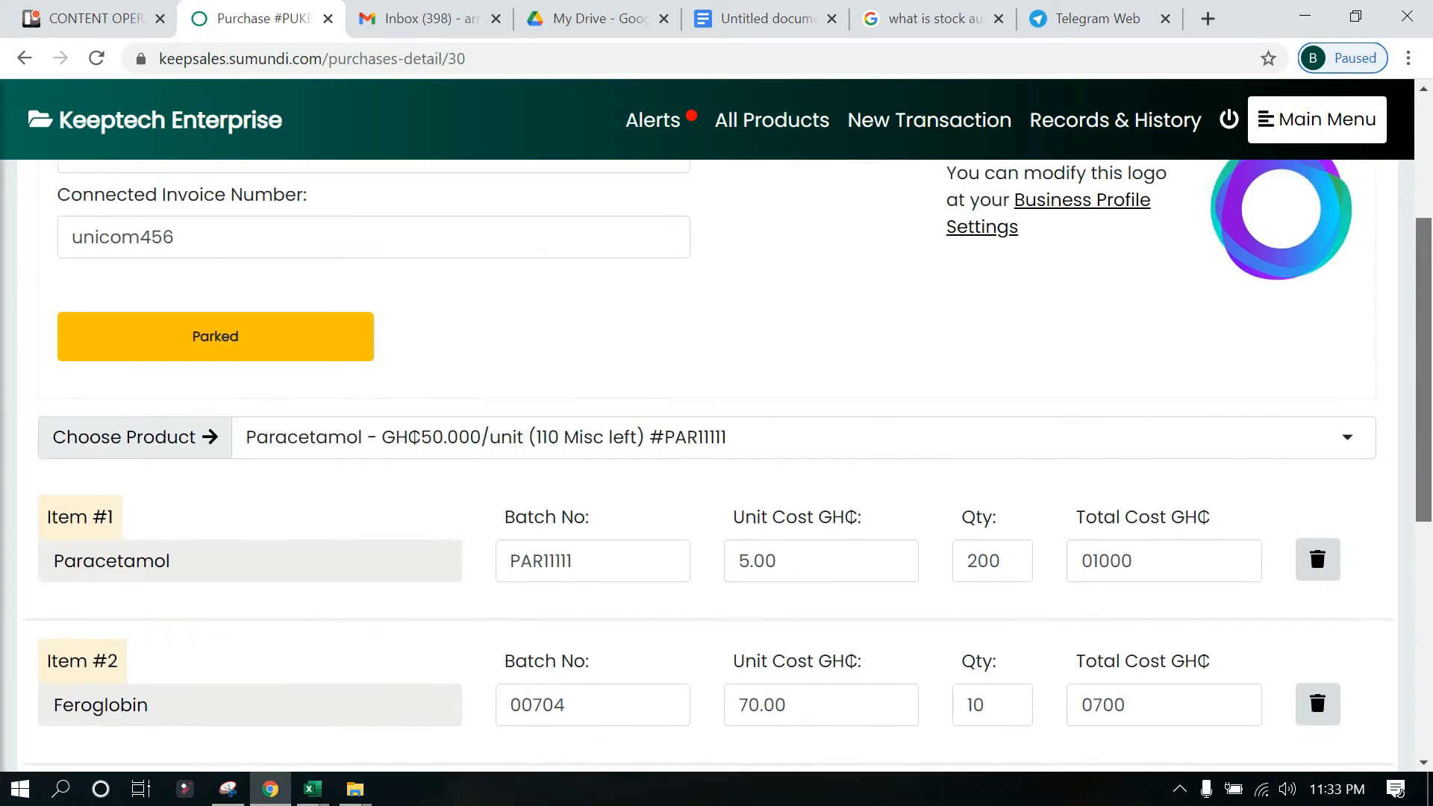
scroll(1429, 579, "down", 7)
scroll(1429, 578, "down", 4)
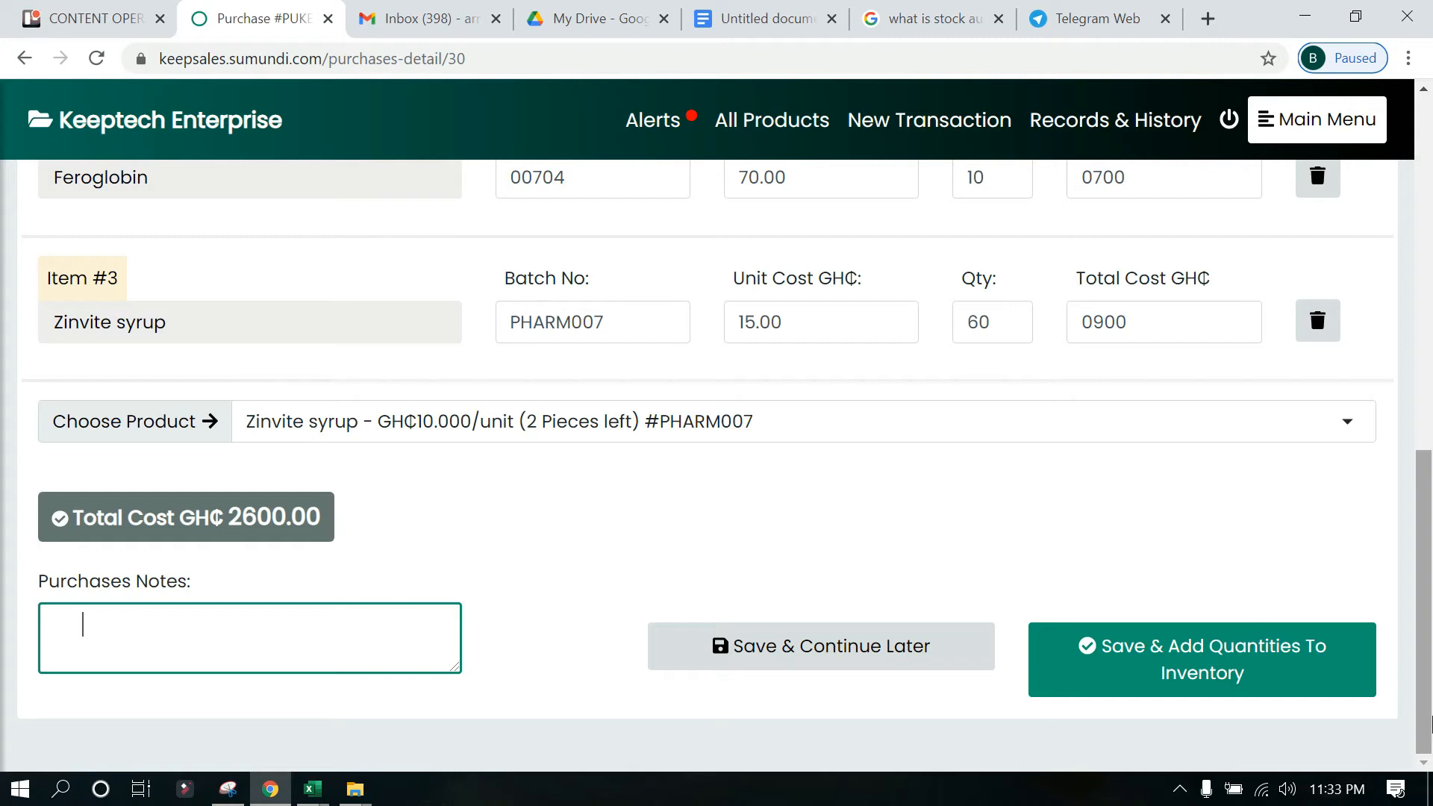
Step: Save the purchases record to continue later and return to the list of all purchases
left_click(817, 657)
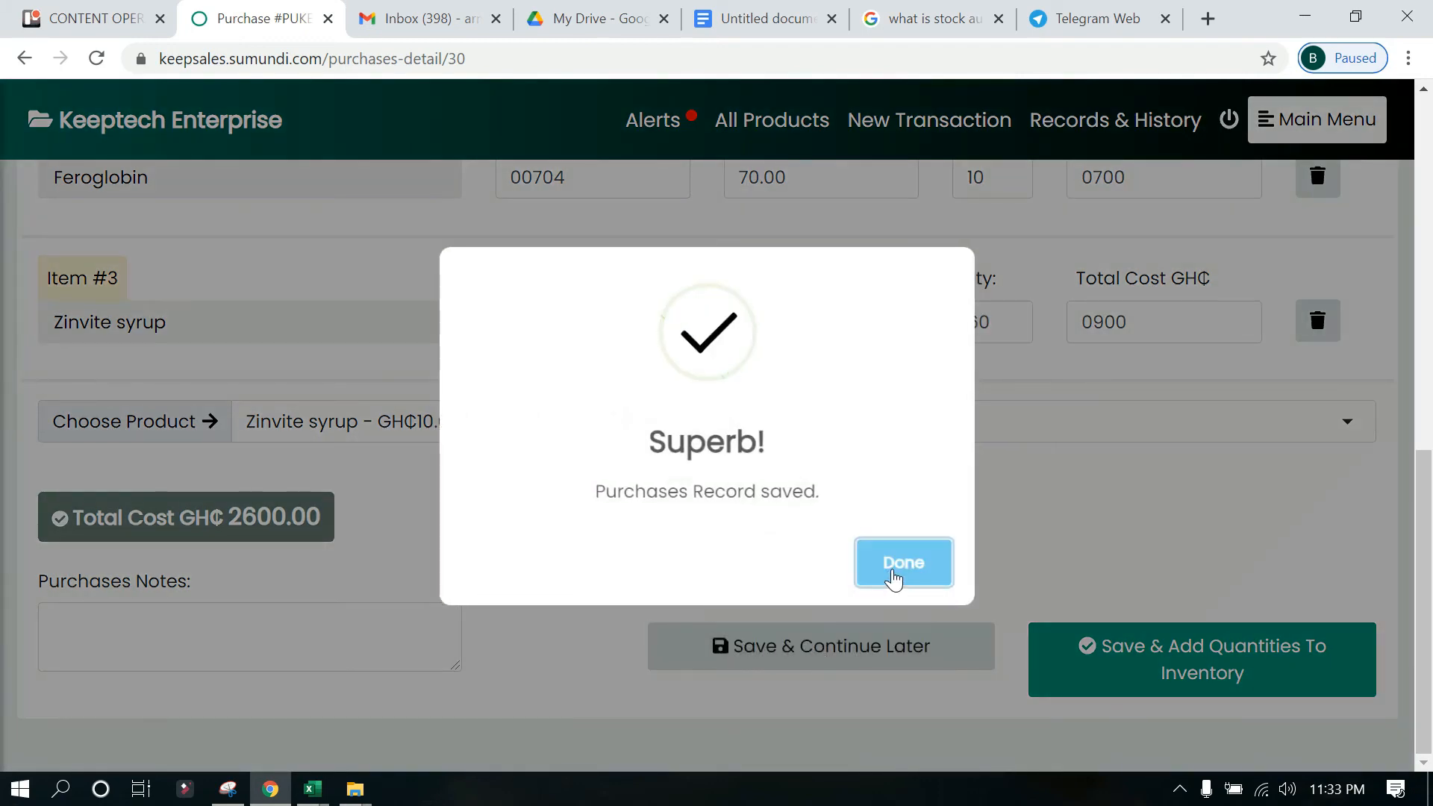
left_click(902, 563)
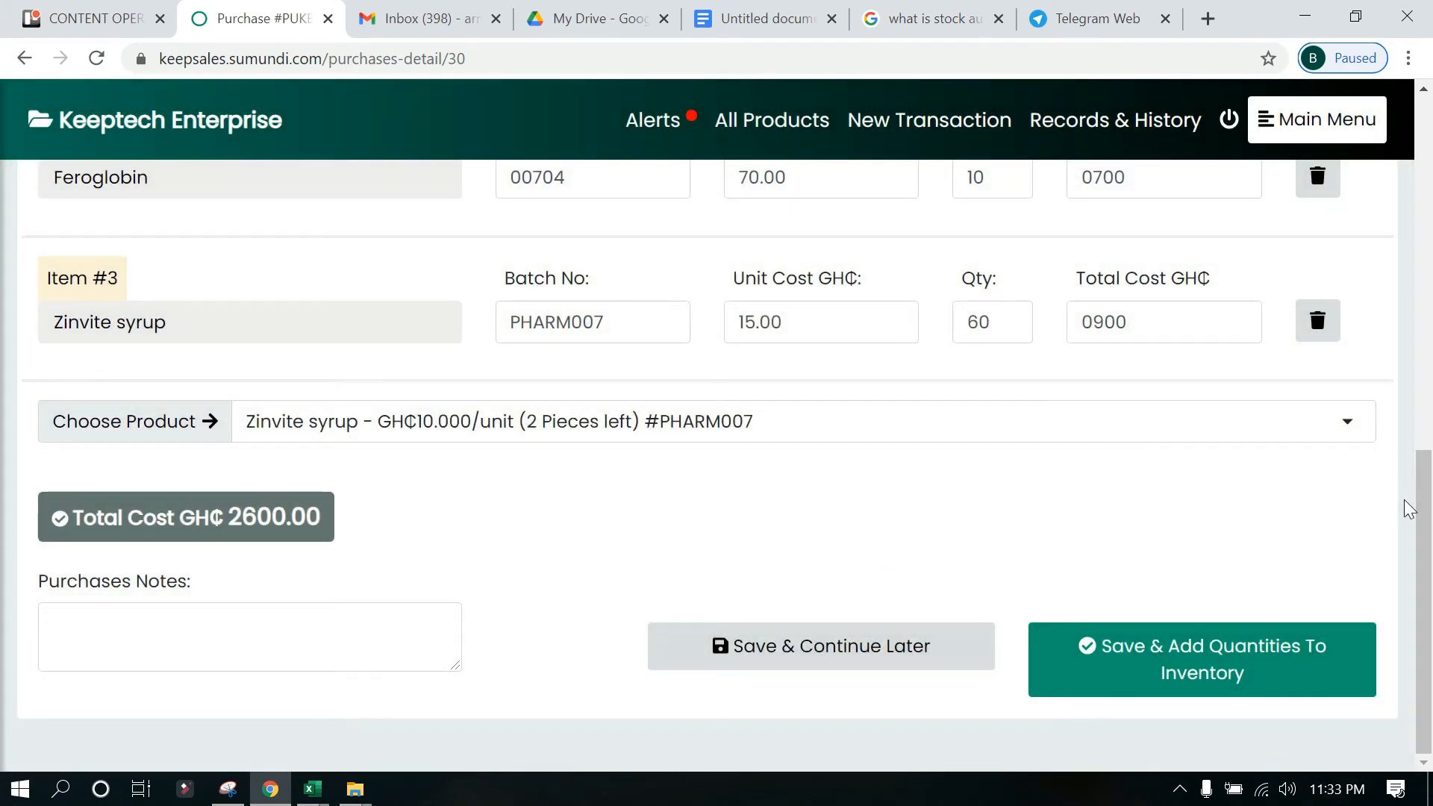
left_click(1267, 200)
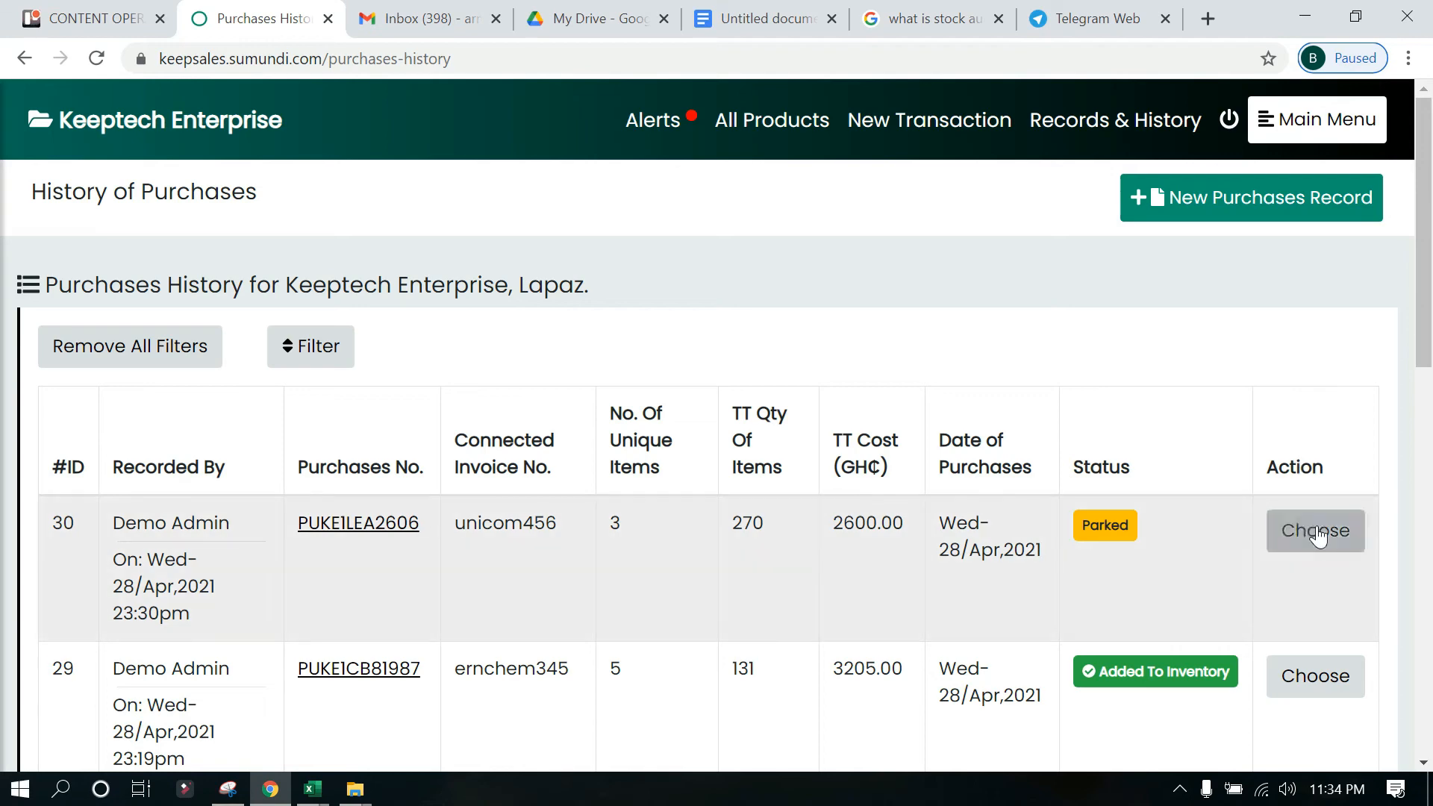
Step: Reopen the parked purchases record linked to invoice unicom456 and view its items
left_click(1328, 546)
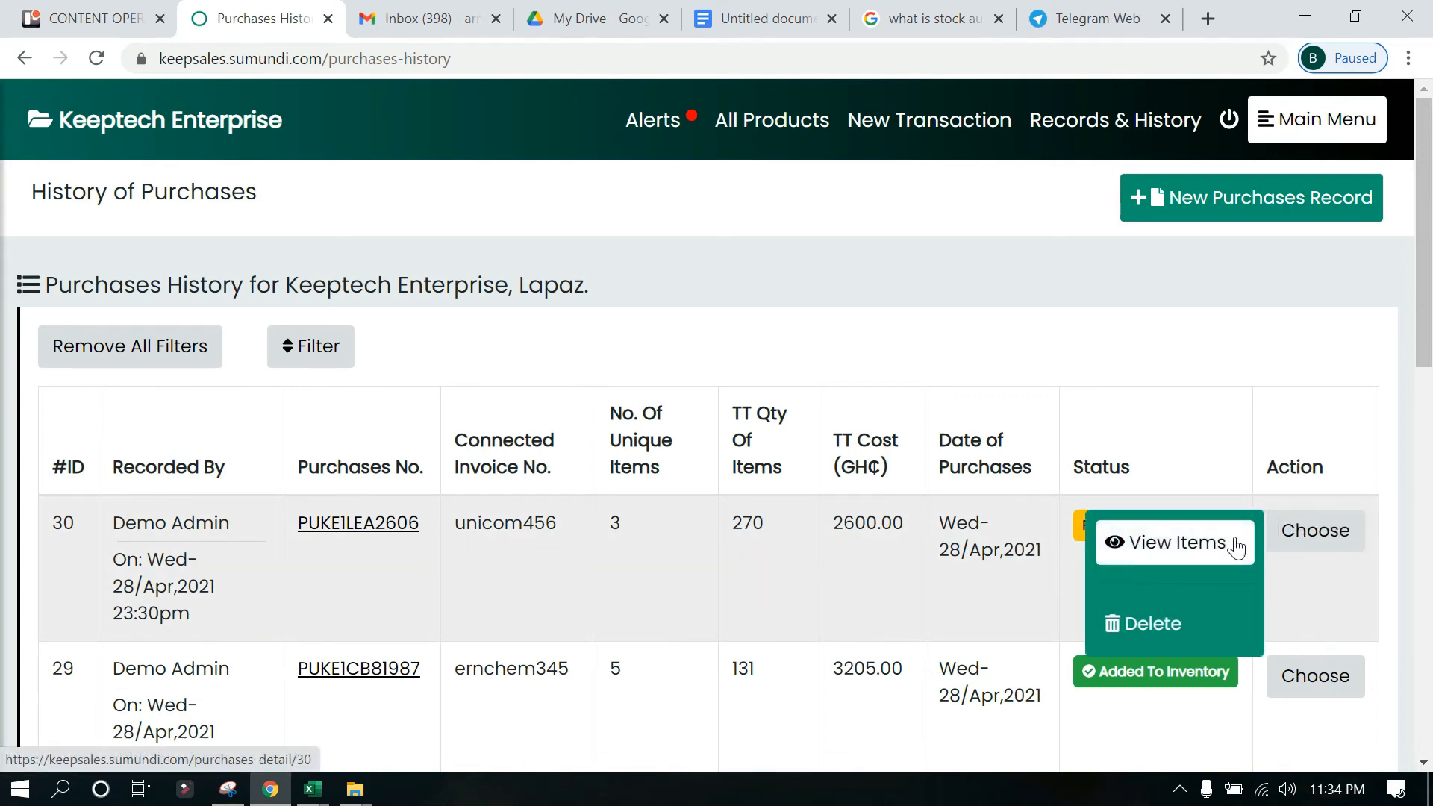
left_click(1147, 551)
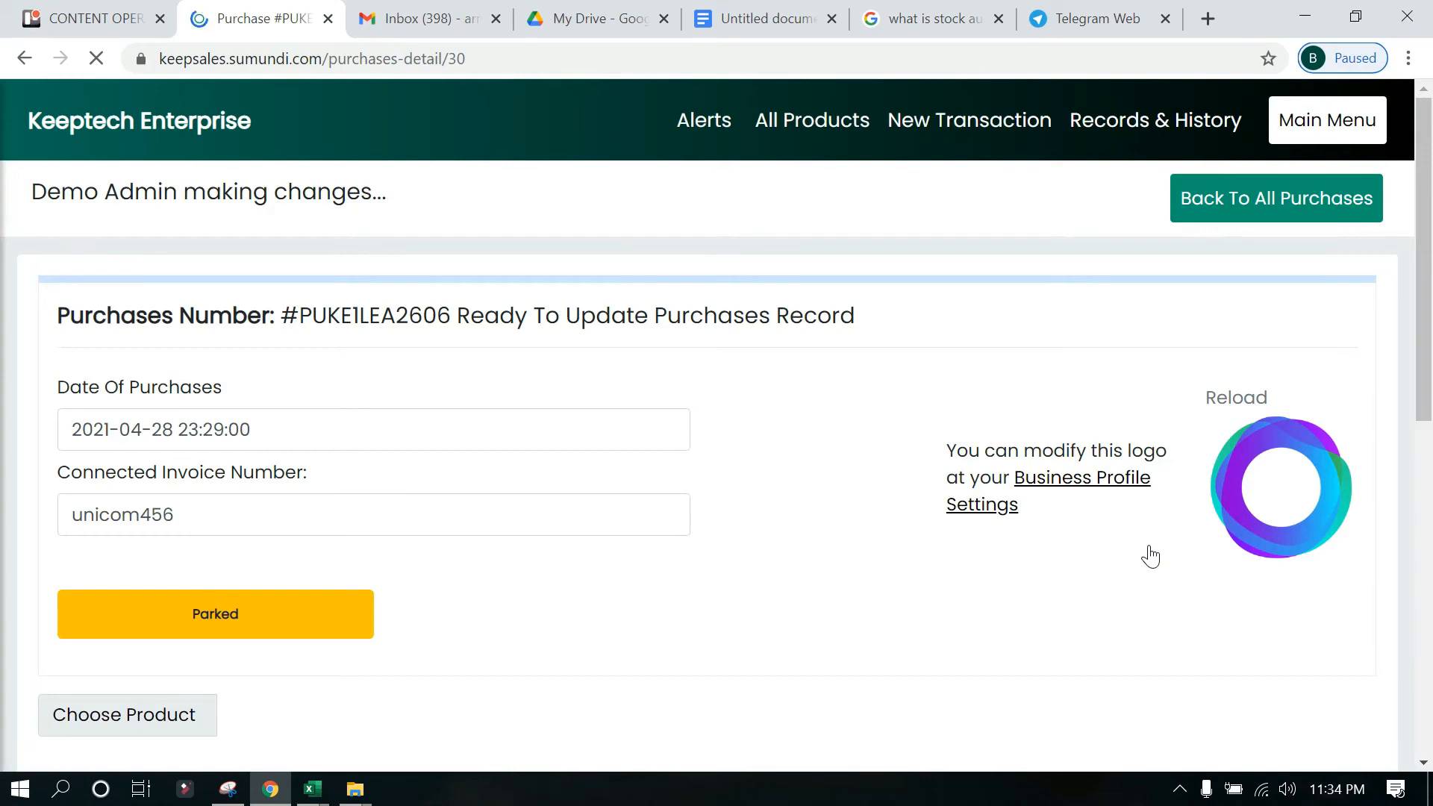
scroll(1151, 556, "down", 6)
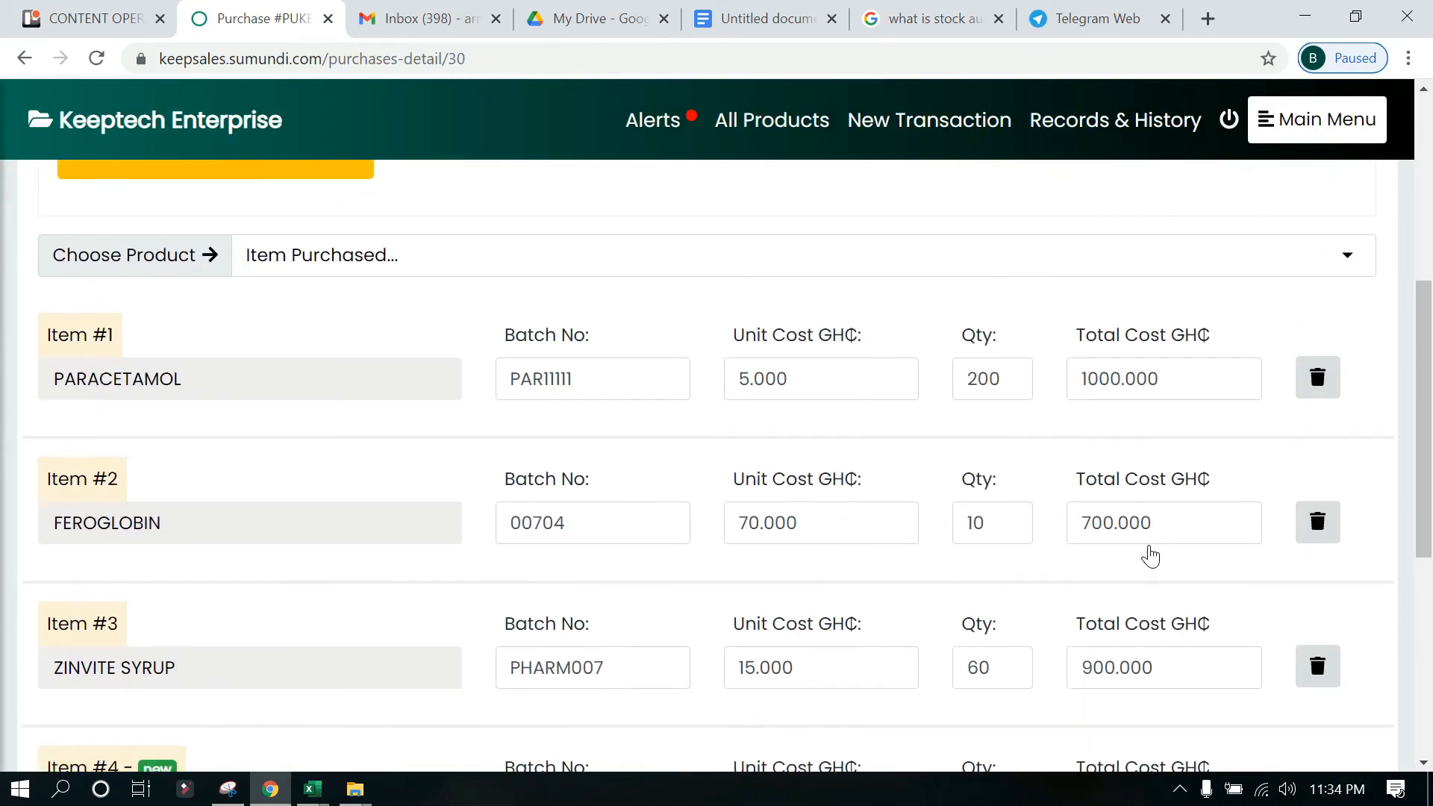
scroll(1151, 556, "down", 5)
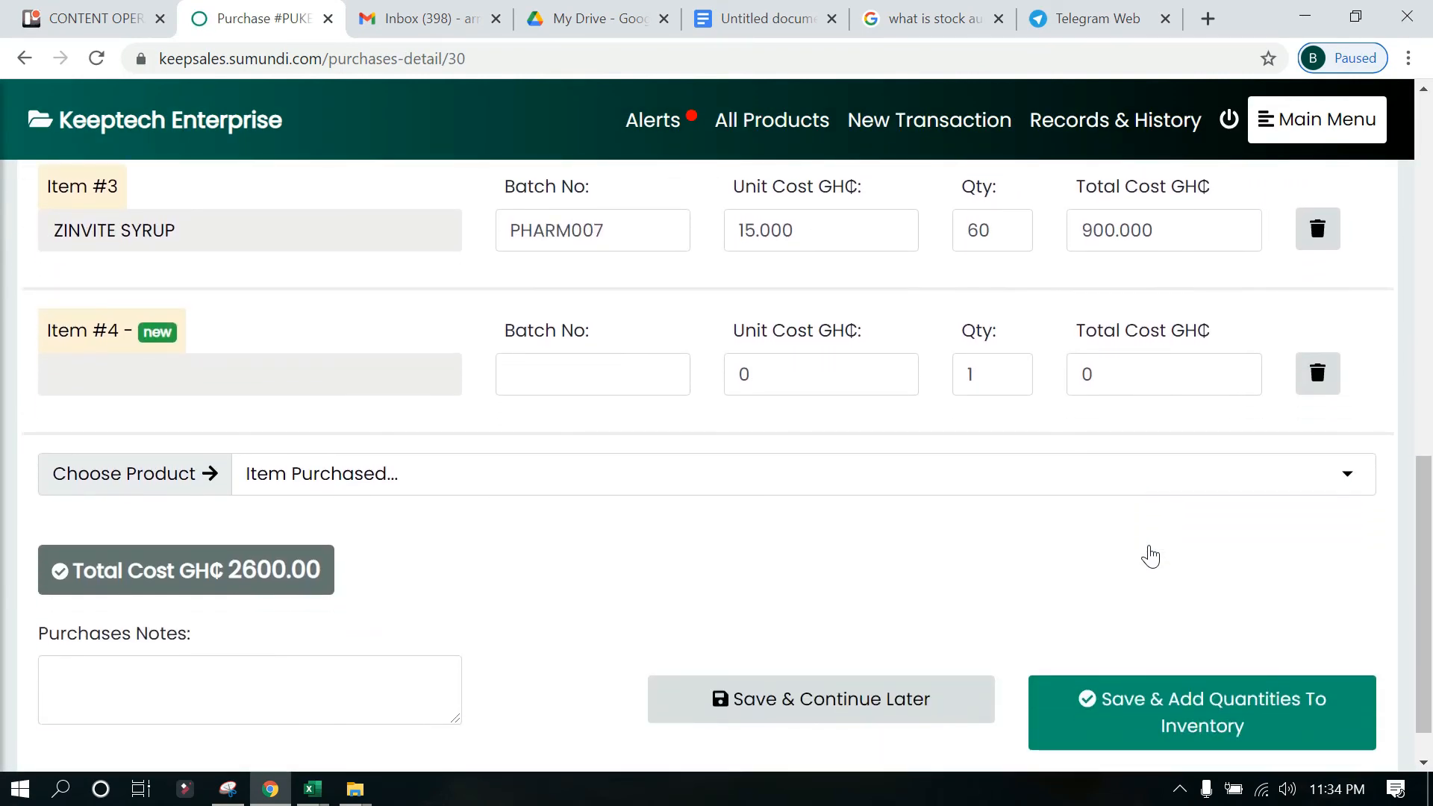
Step: Find and choose the product CERELAC BISCUITY SACHET as the fourth purchased item
left_click(674, 497)
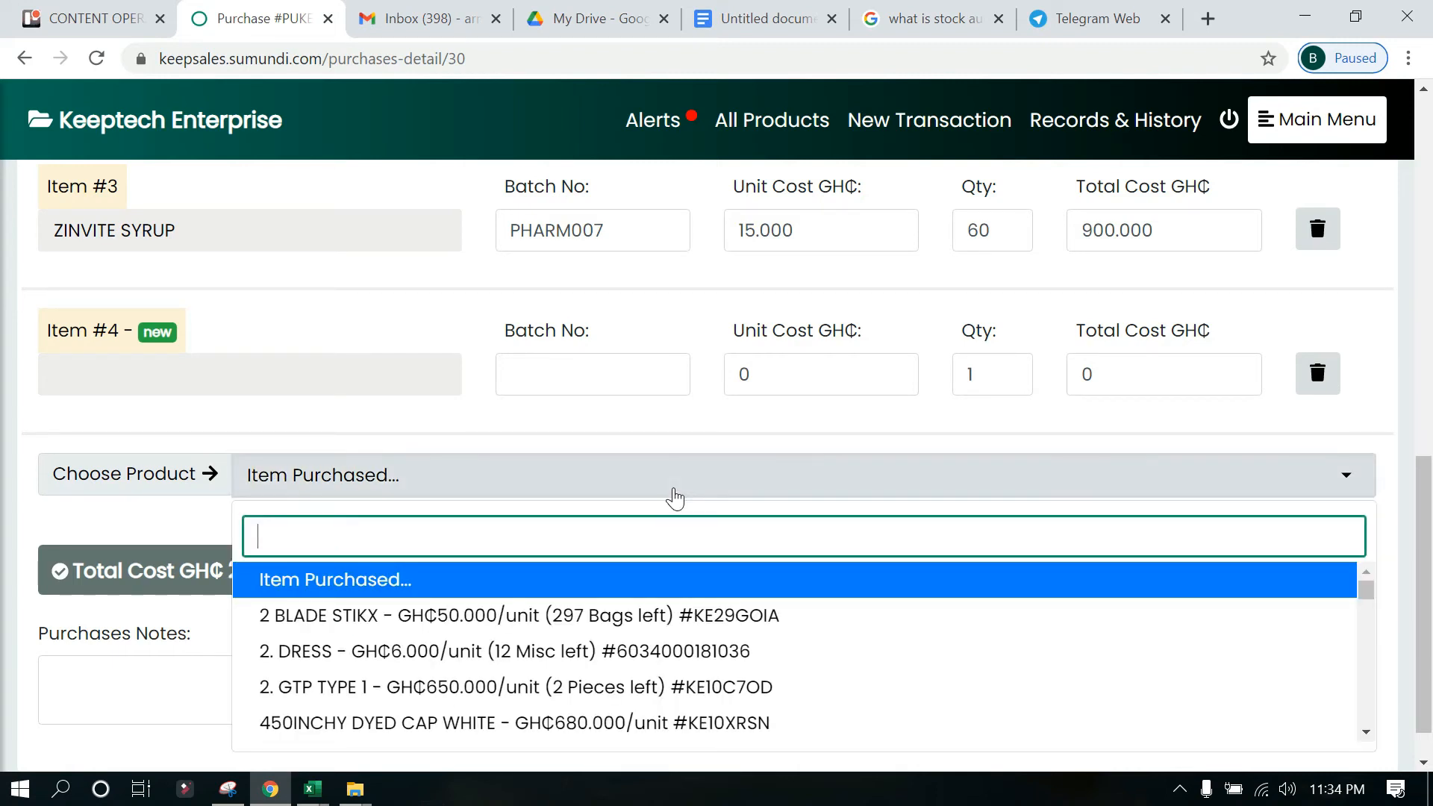
type("cere")
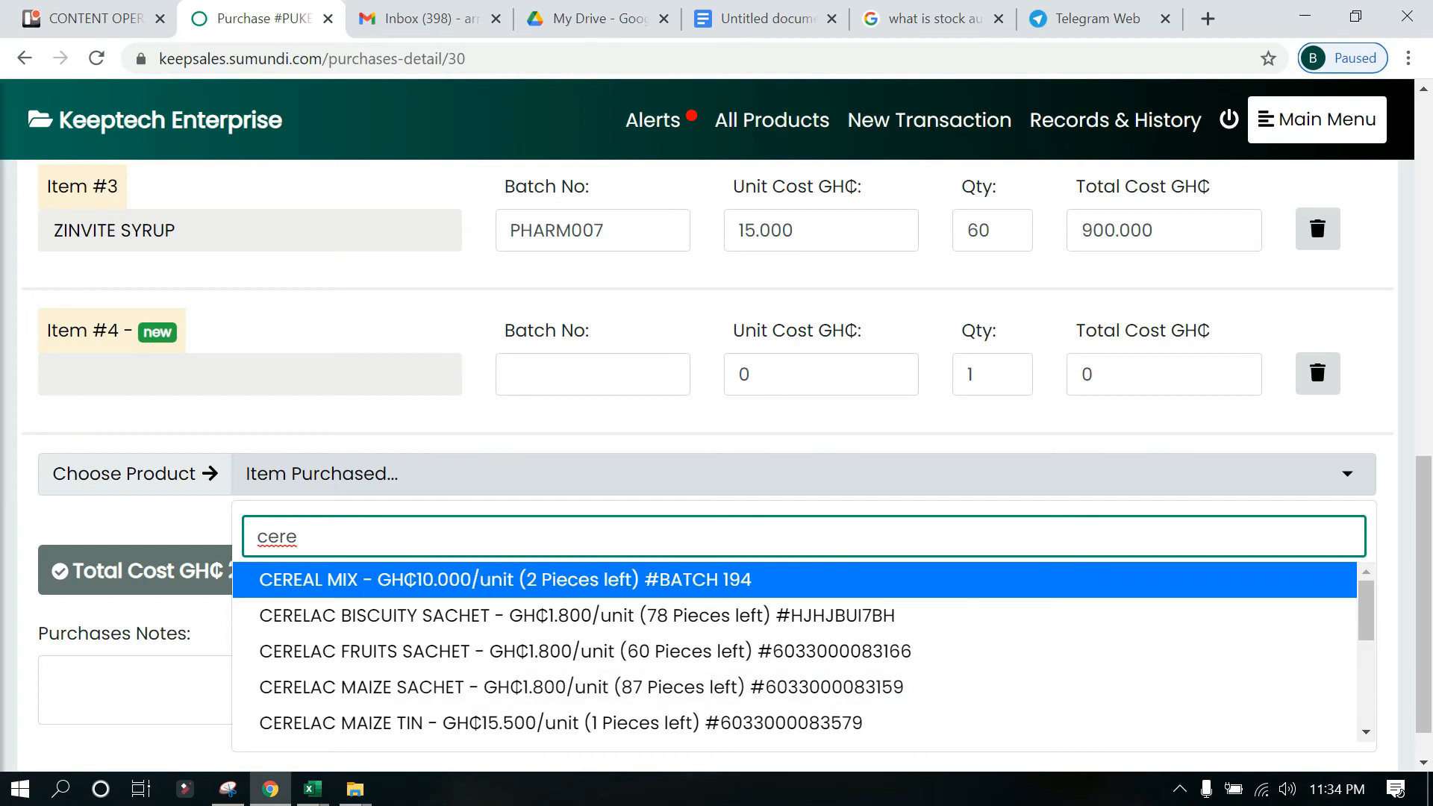
left_click(389, 631)
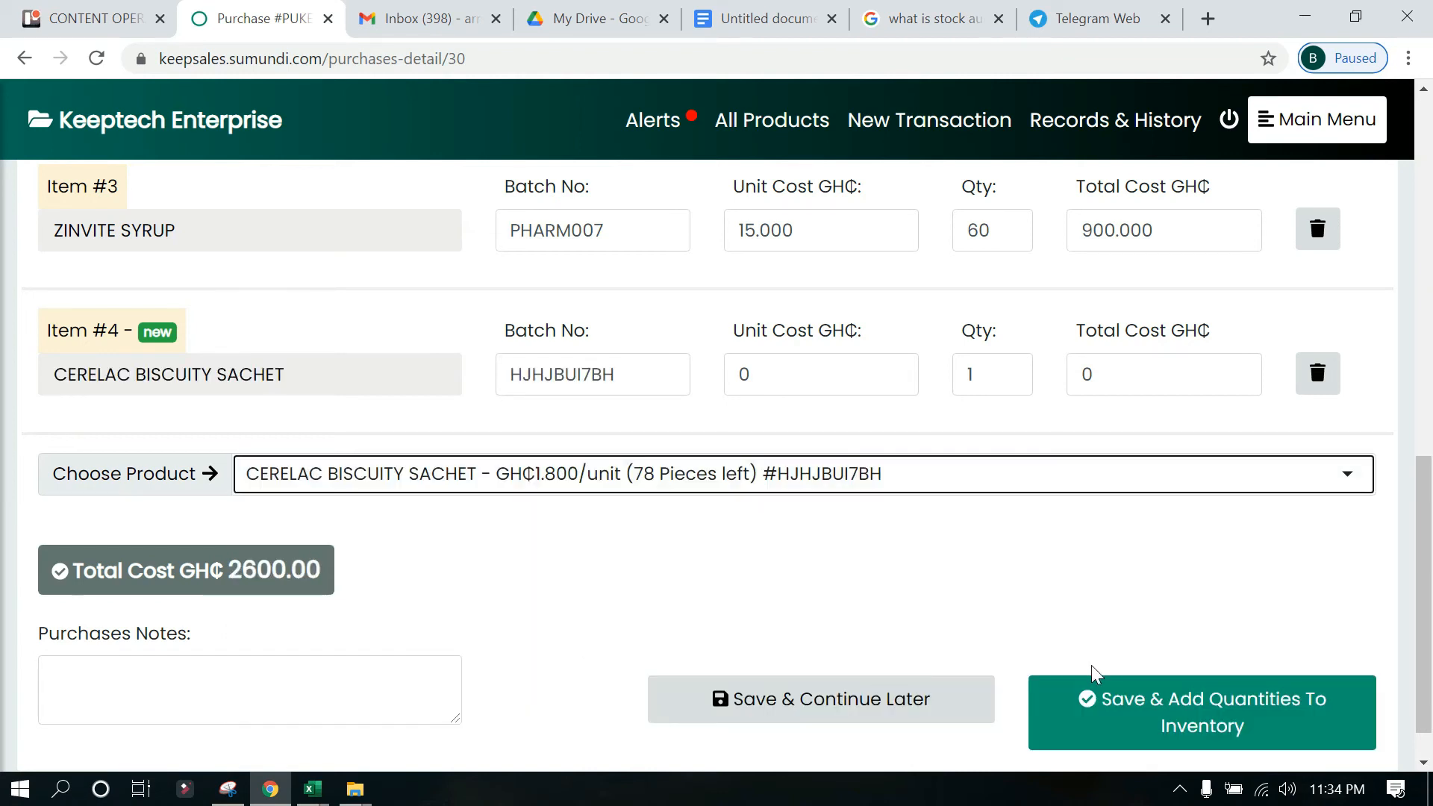
Step: Set the Cerelac Biscuity Sachet item's total cost to GH₵ 700 and its quantity to 25
left_click(1177, 358)
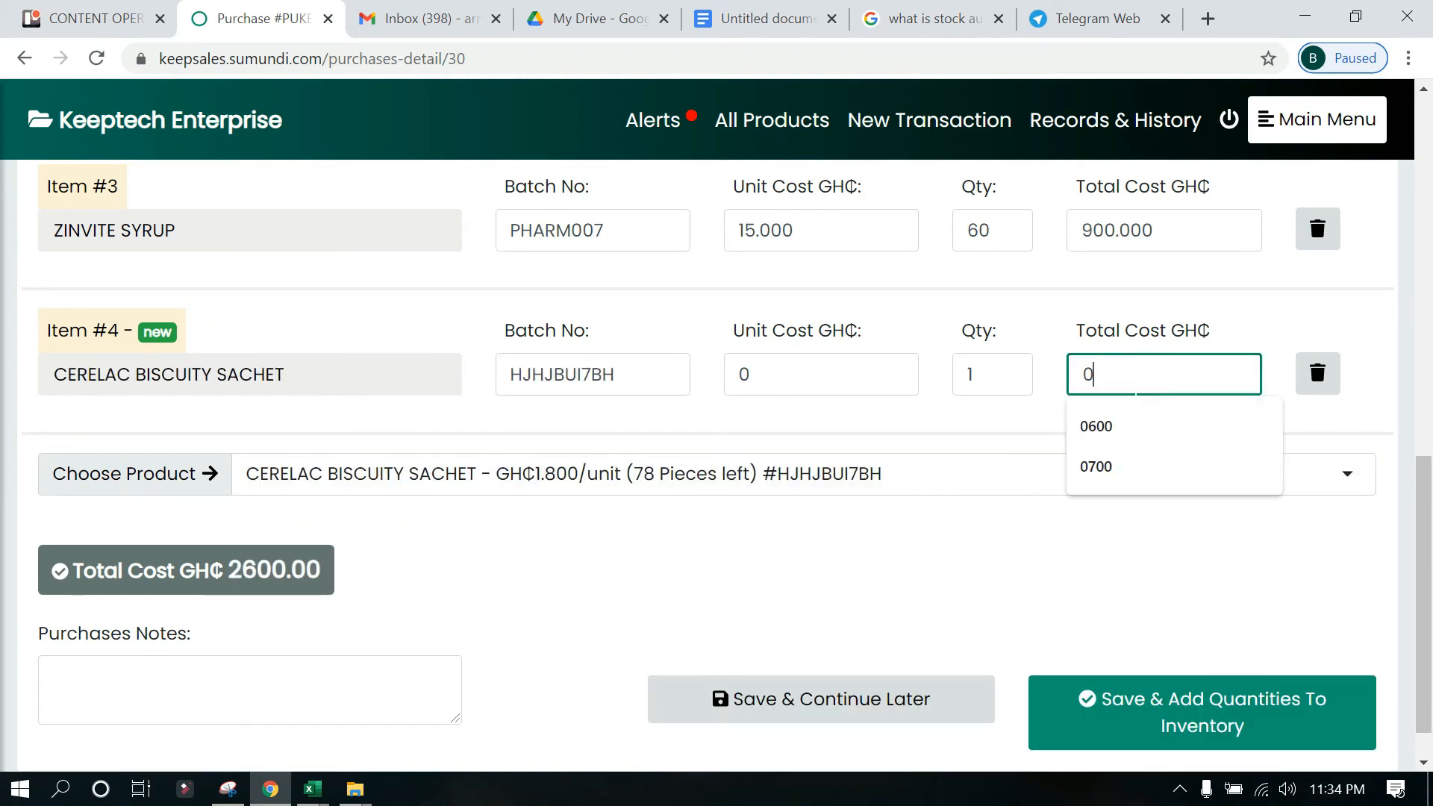
type("700")
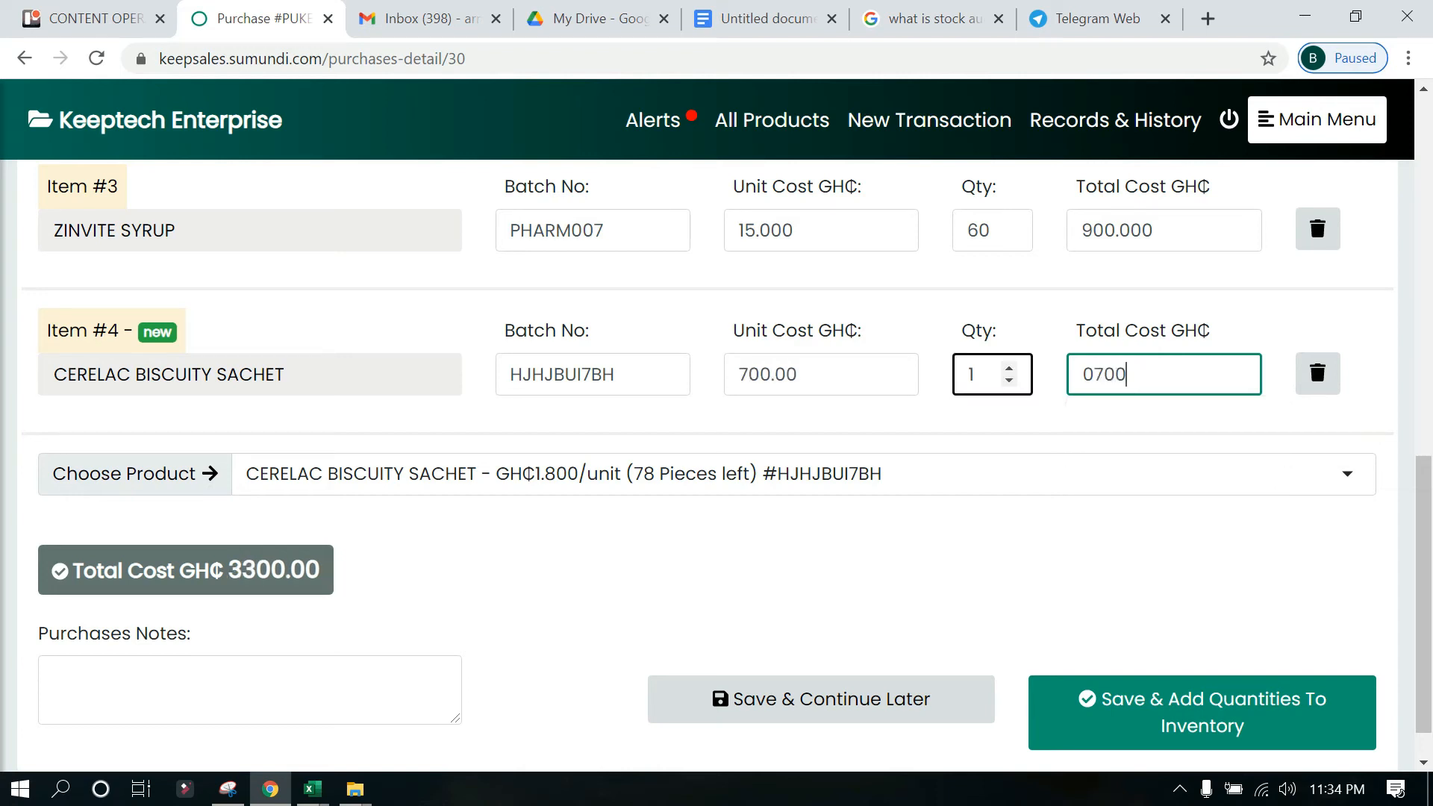
left_click(984, 374)
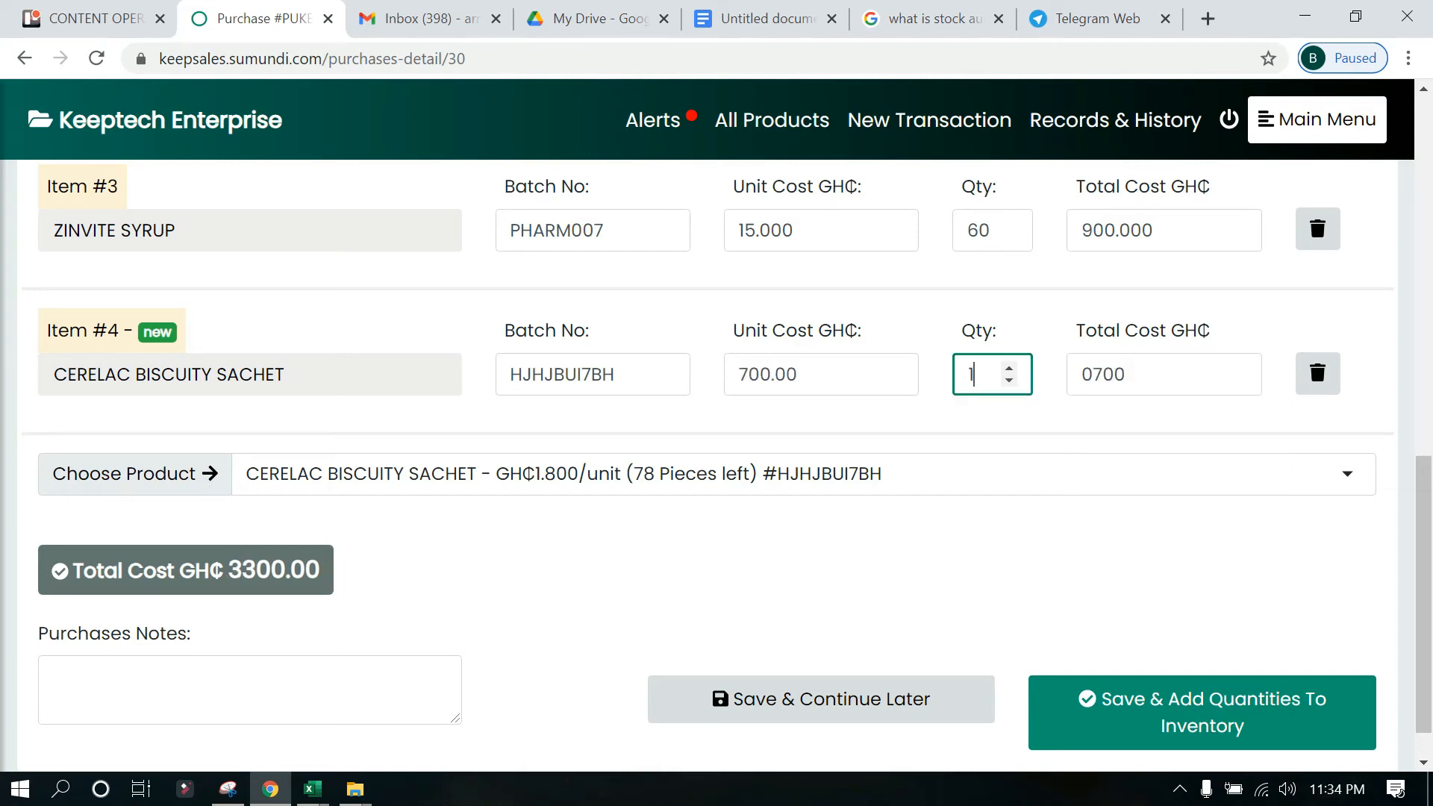
type("5")
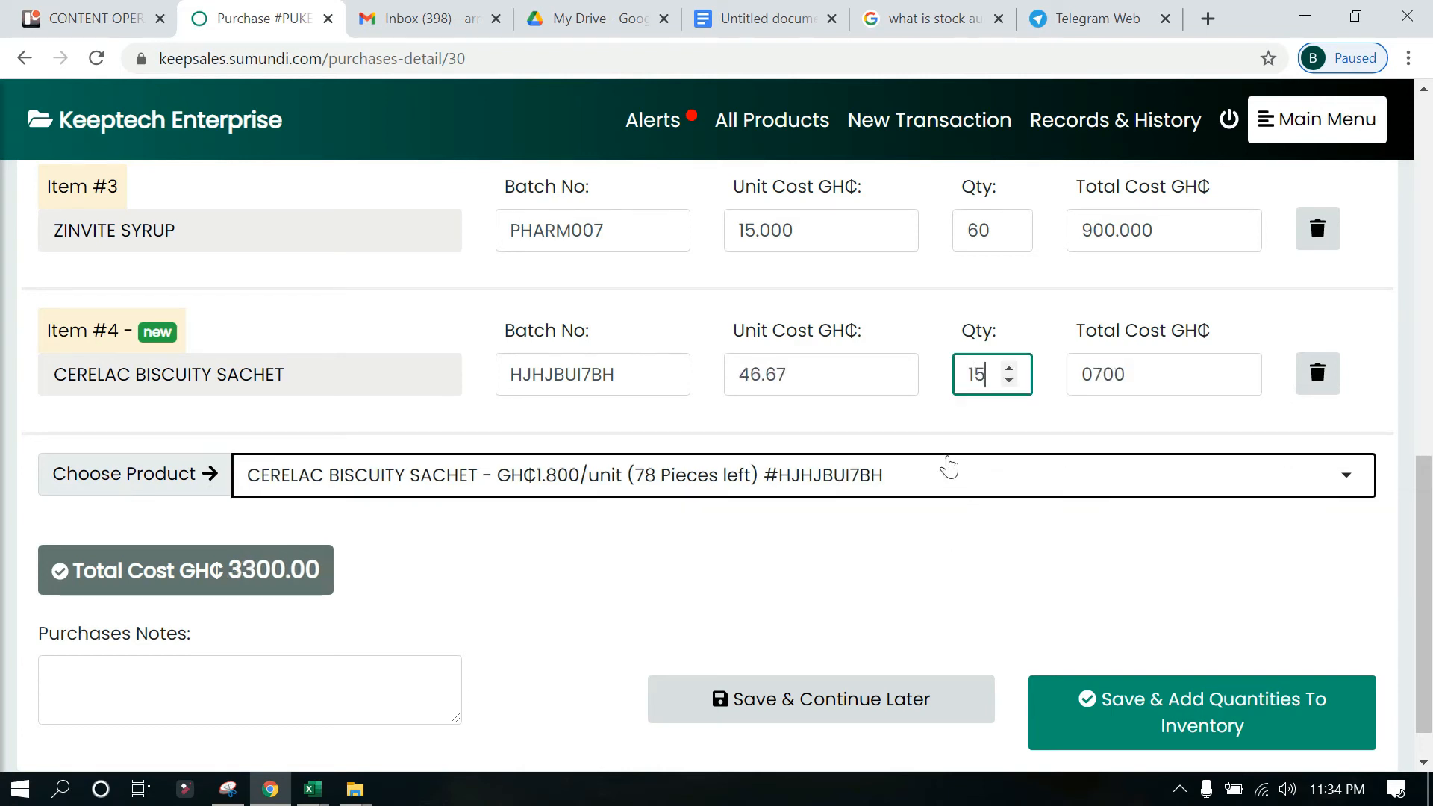
key("BackSpace")
key("BackSpace")
type("25")
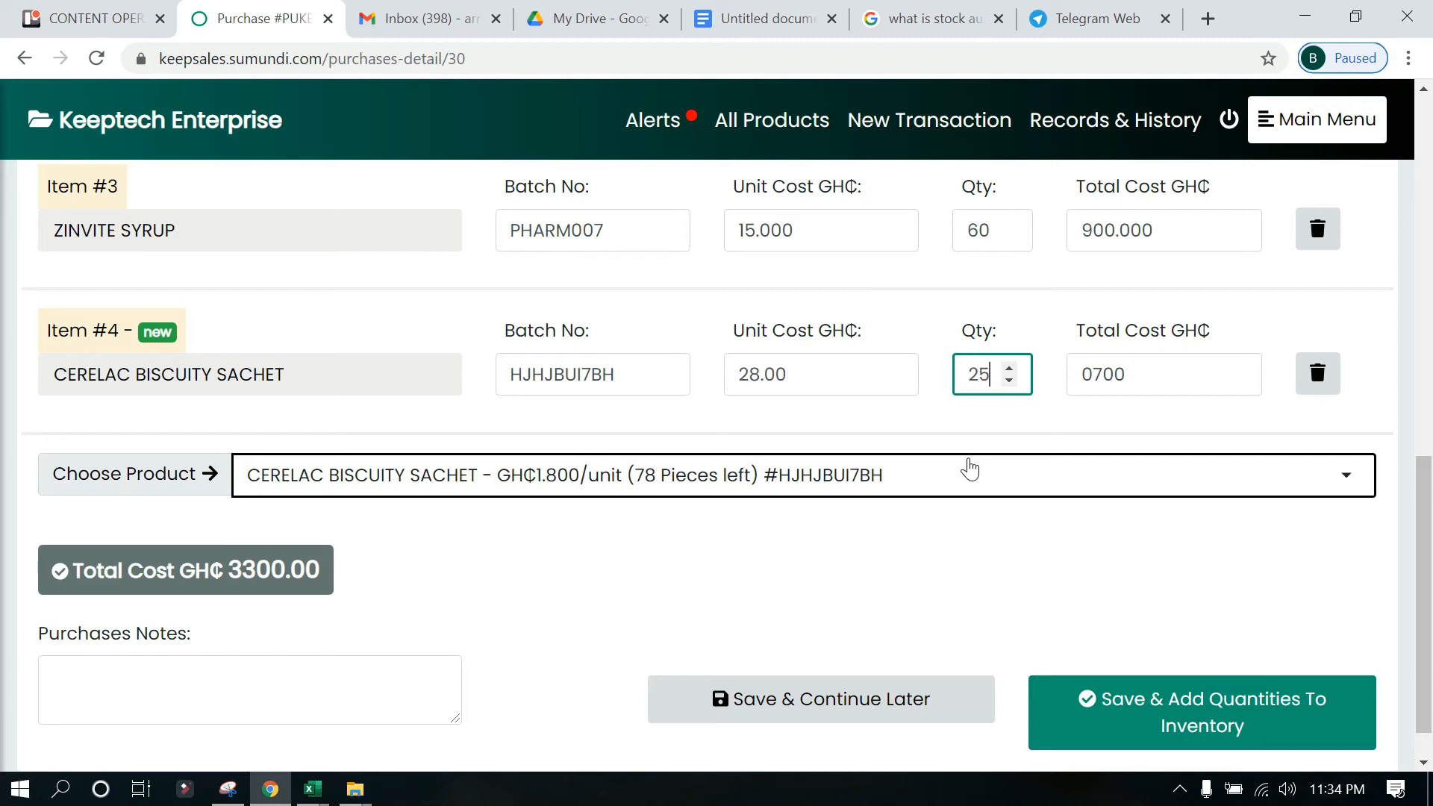
Step: Save the purchases record, adding its item quantities to the inventory, and dismiss the confirmation
scroll(956, 587, "down", 1)
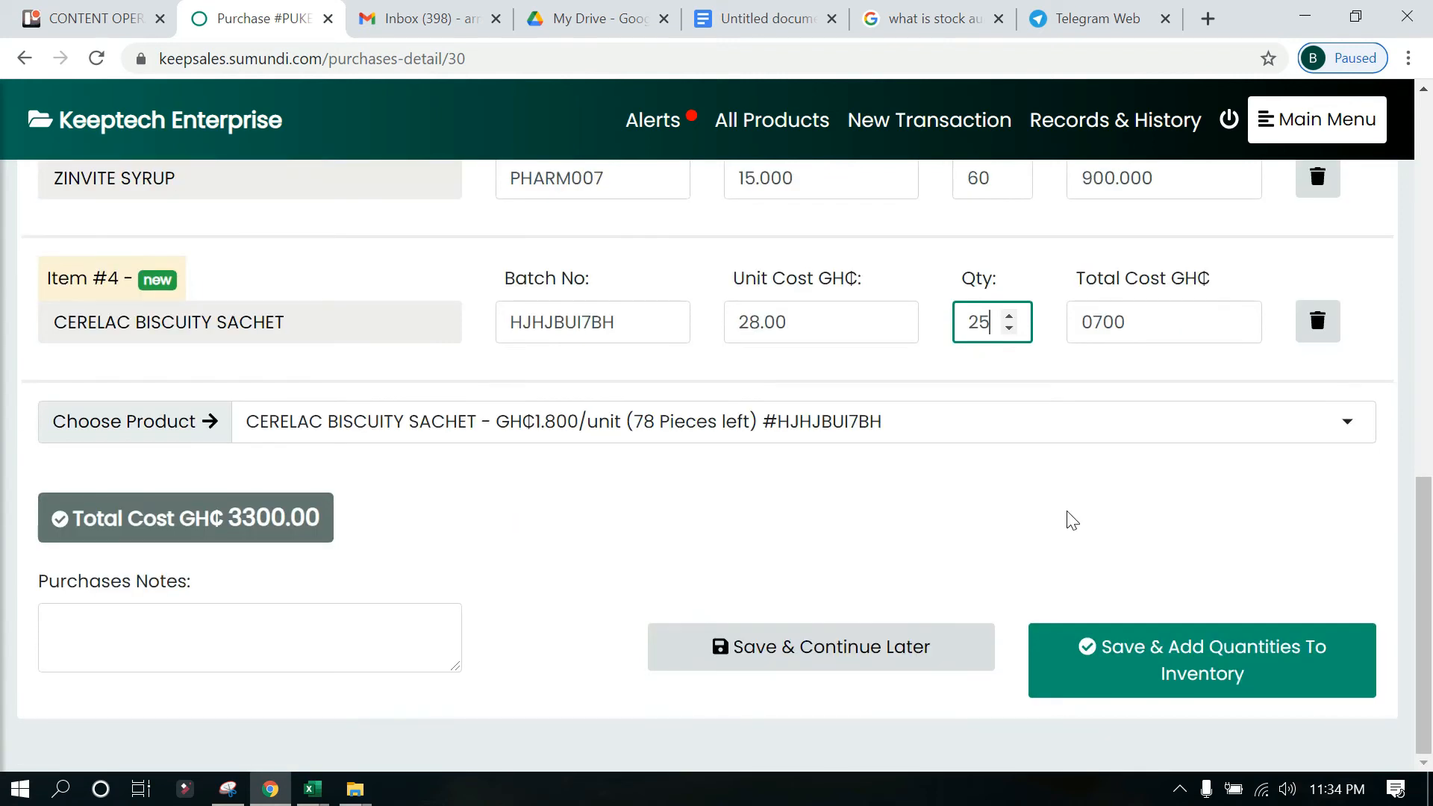
left_click(1229, 683)
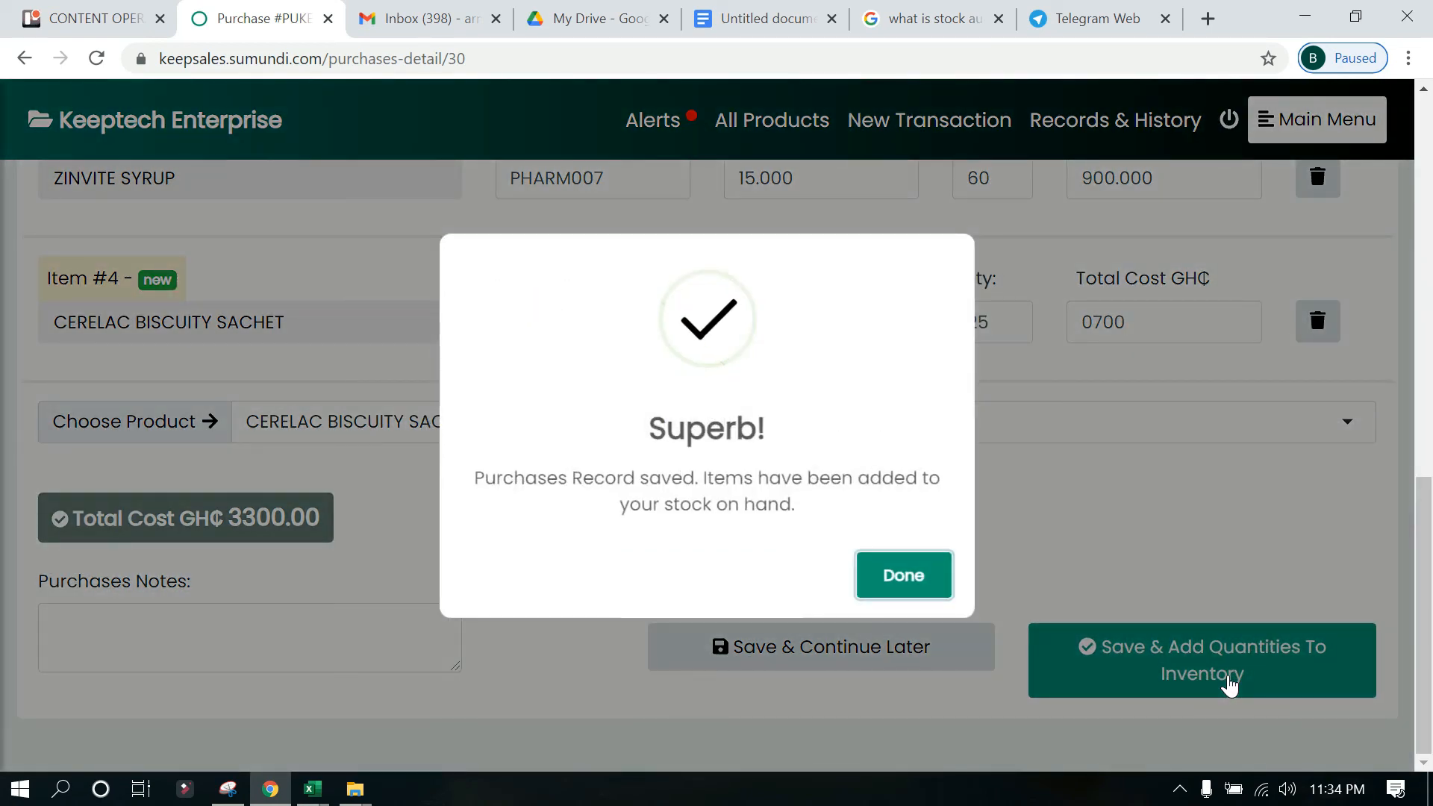
left_click(939, 595)
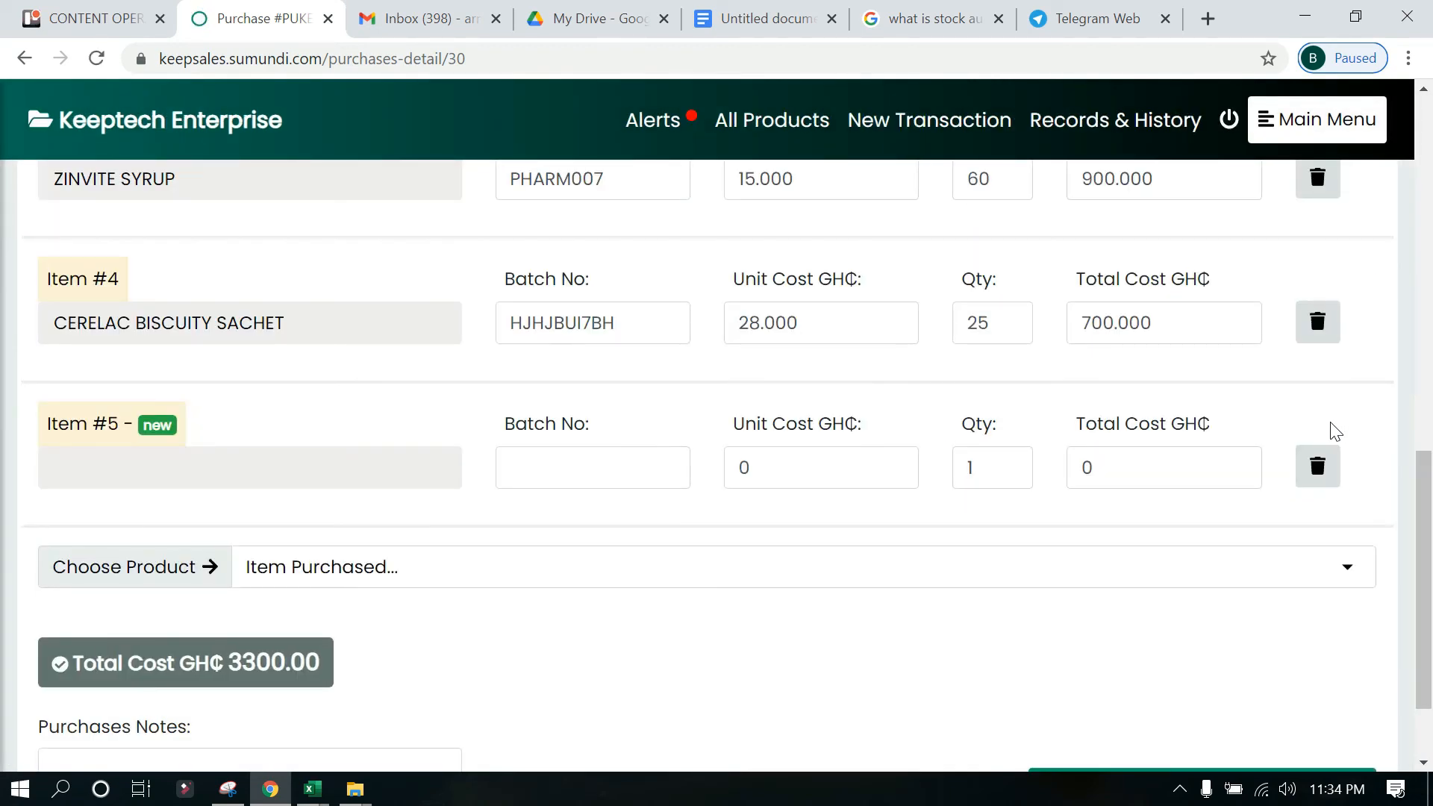
Step: Look over the saved purchases record and generate a PDF of it
scroll(1176, 399, "up", 9)
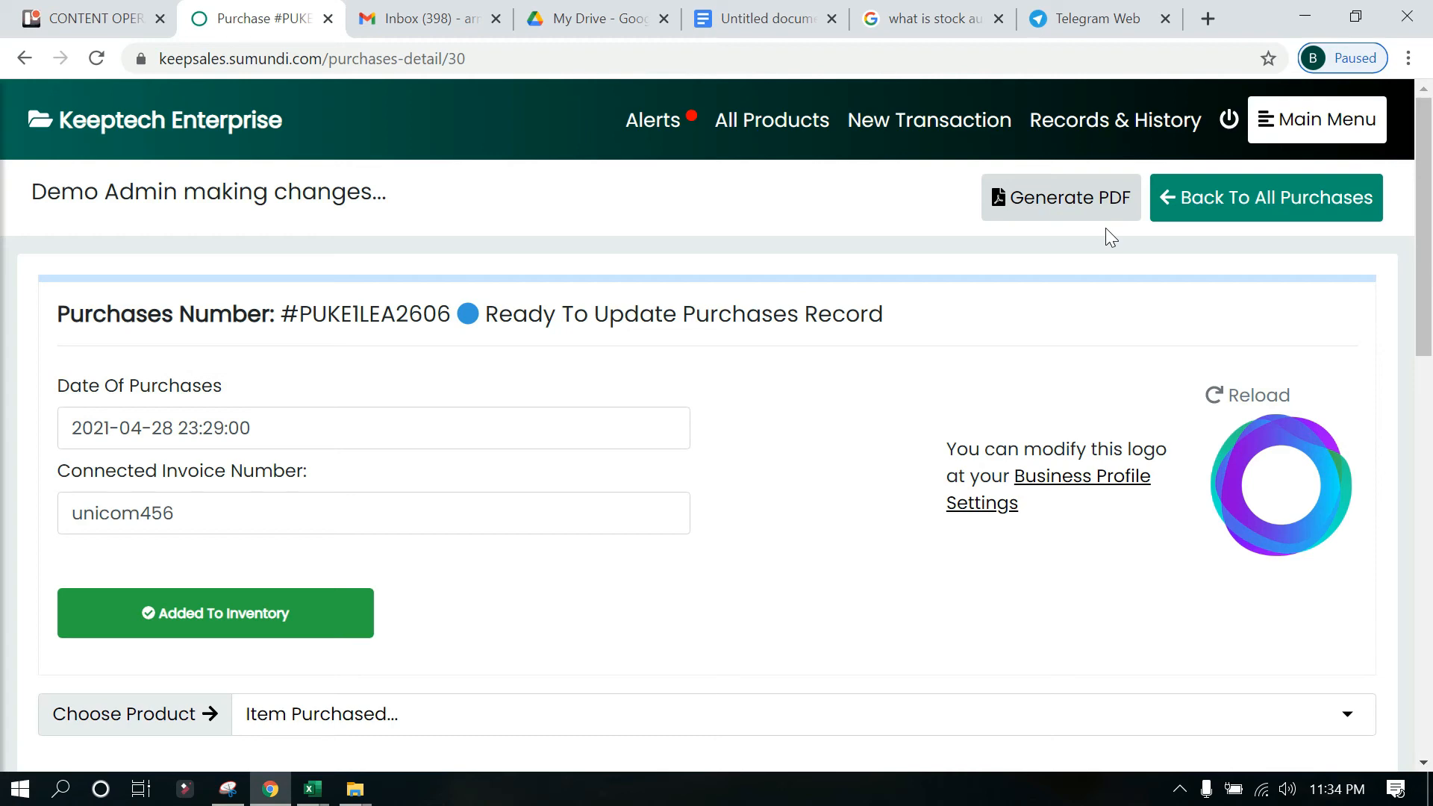
scroll(1105, 227, "down", 10)
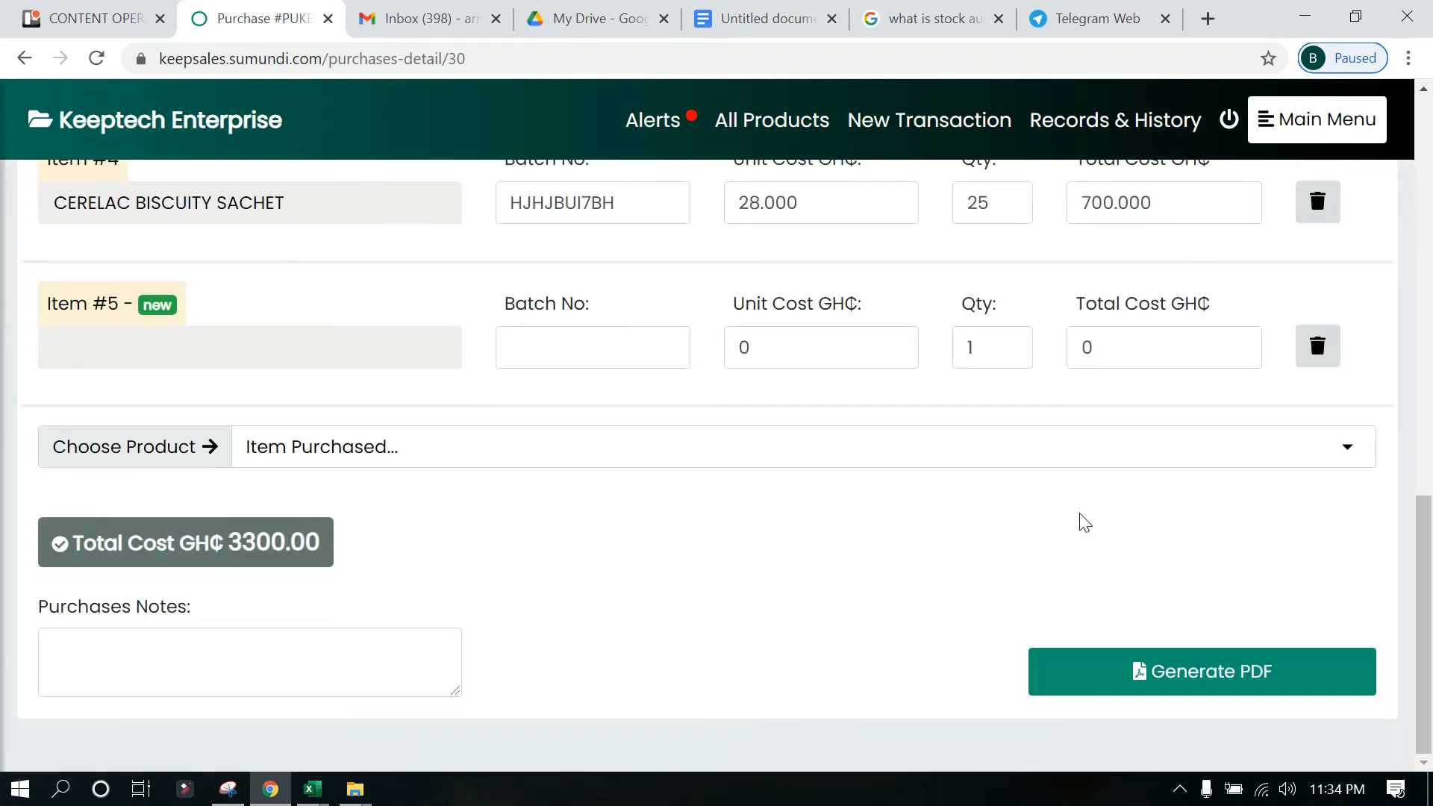
scroll(1085, 523, "up", 10)
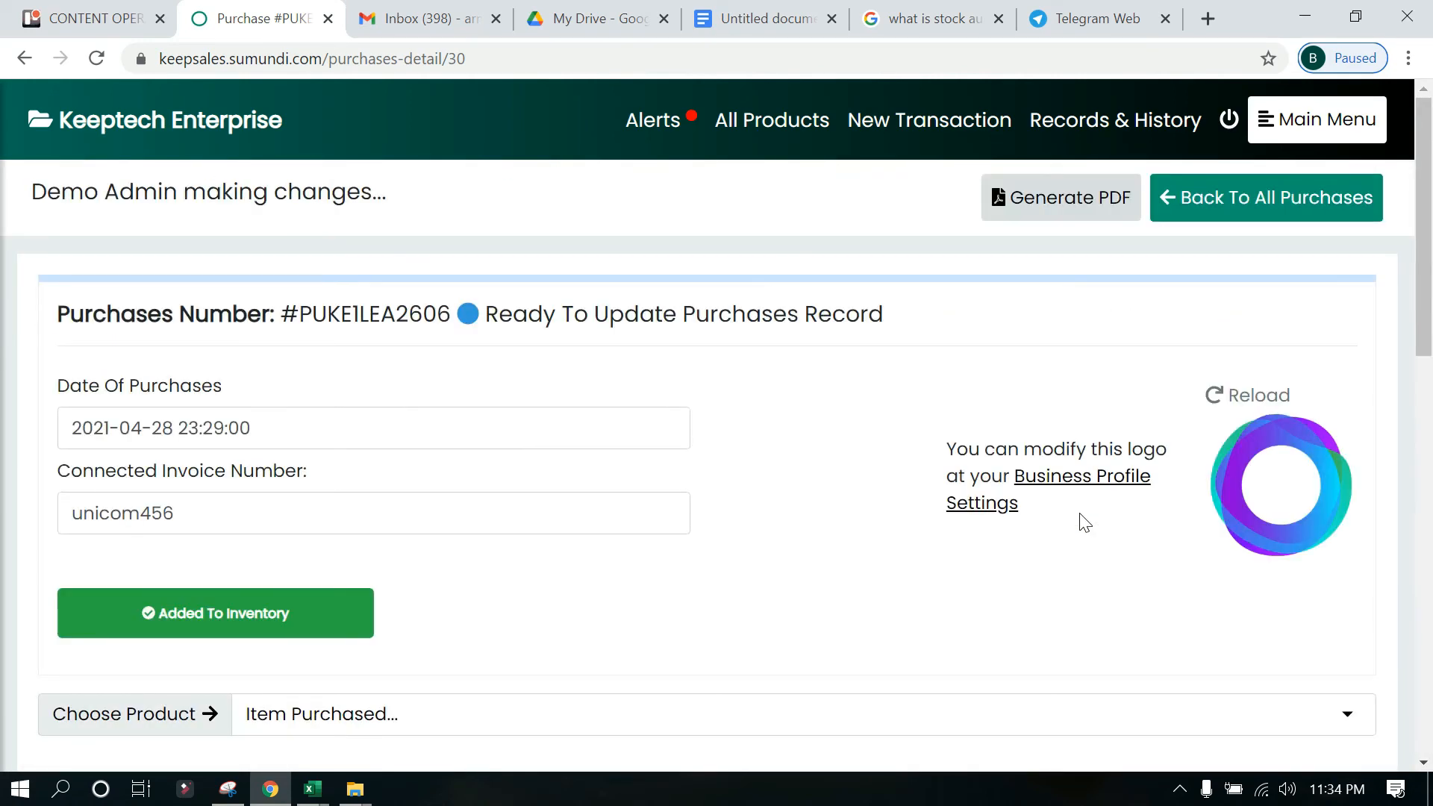
scroll(1084, 523, "down", 10)
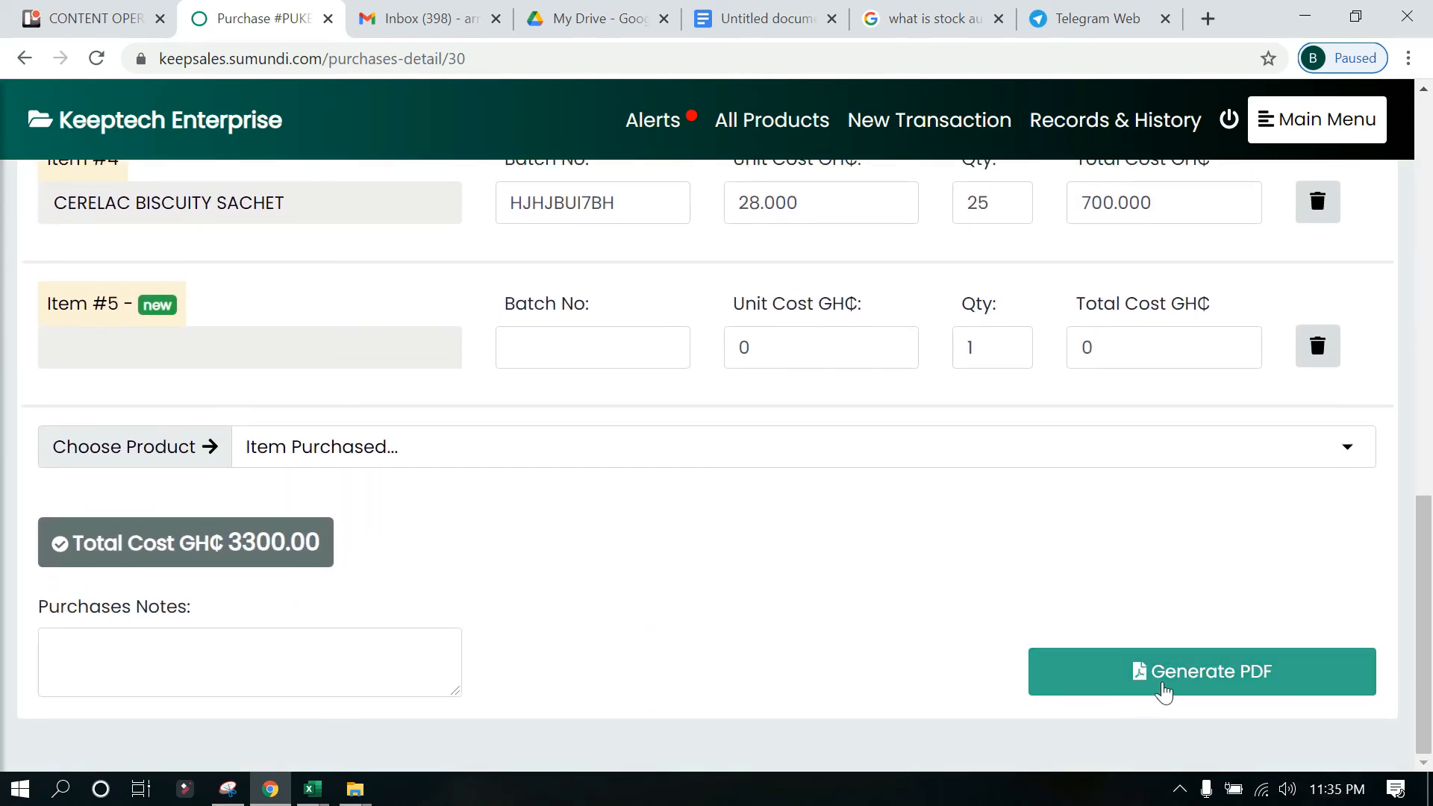
scroll(1172, 678, "up", 8)
scroll(1174, 676, "up", 3)
scroll(1174, 677, "down", 12)
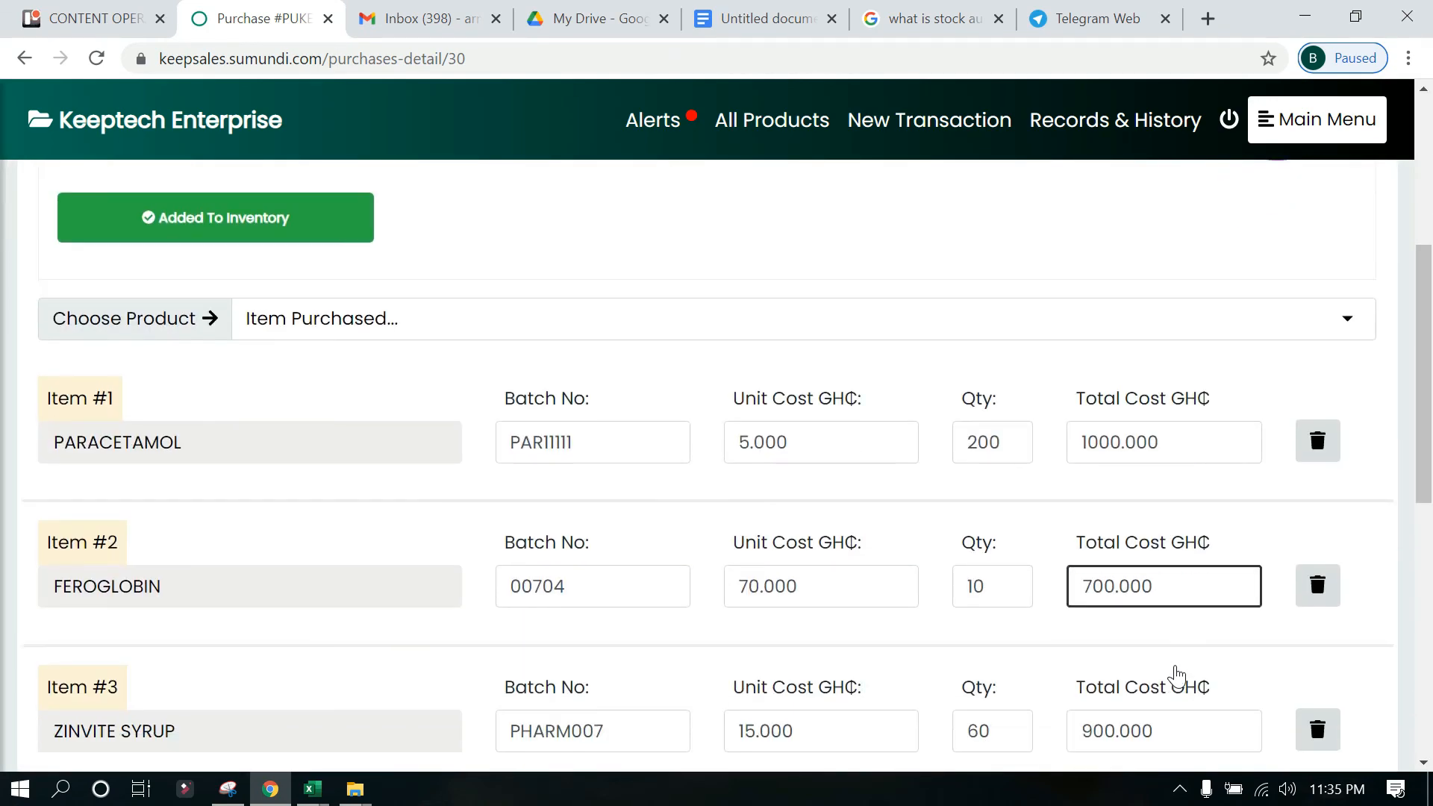
left_click(1189, 682)
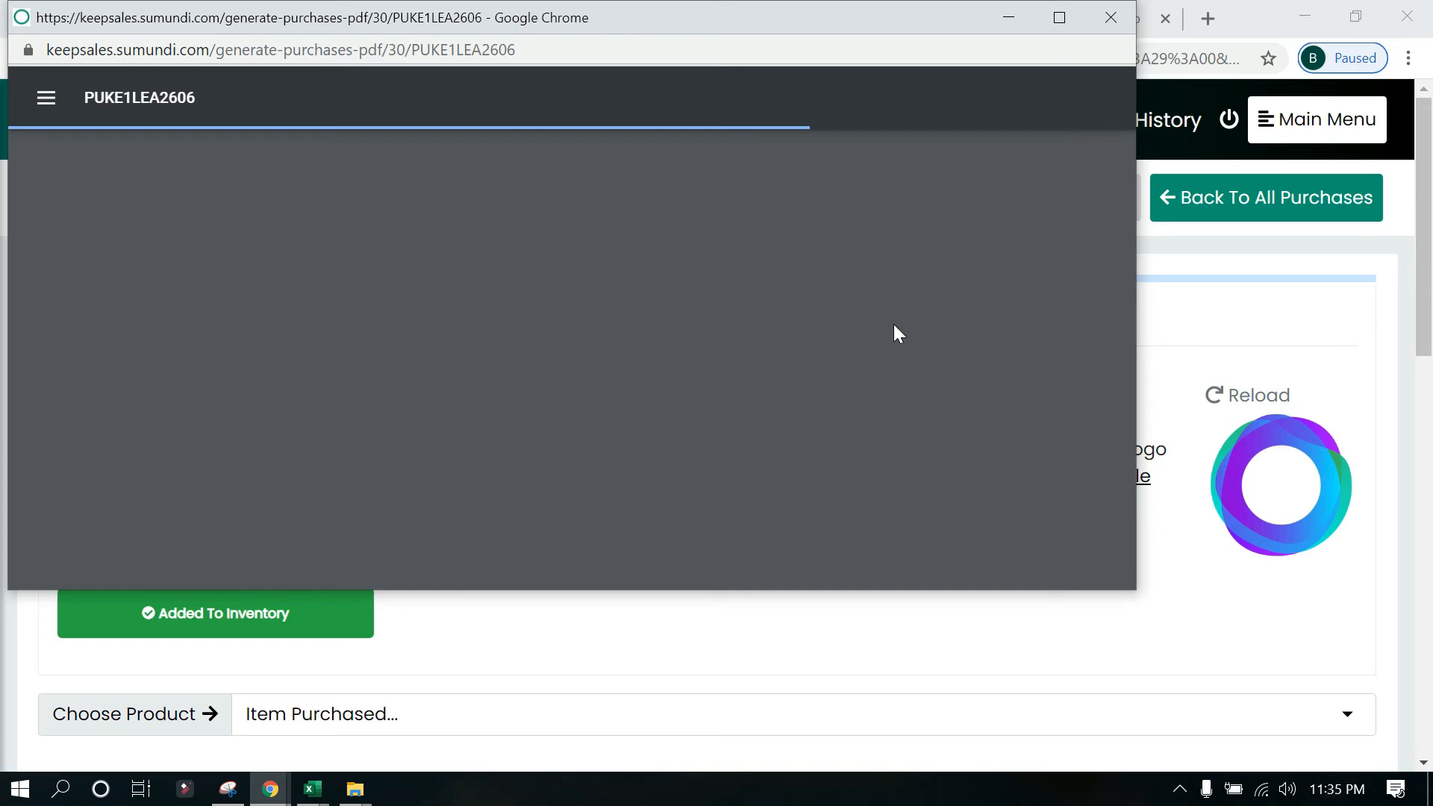
Step: Review the purchase details, items table, totals and notes in the generated PDF, and put its window away
scroll(894, 324, "down", 2)
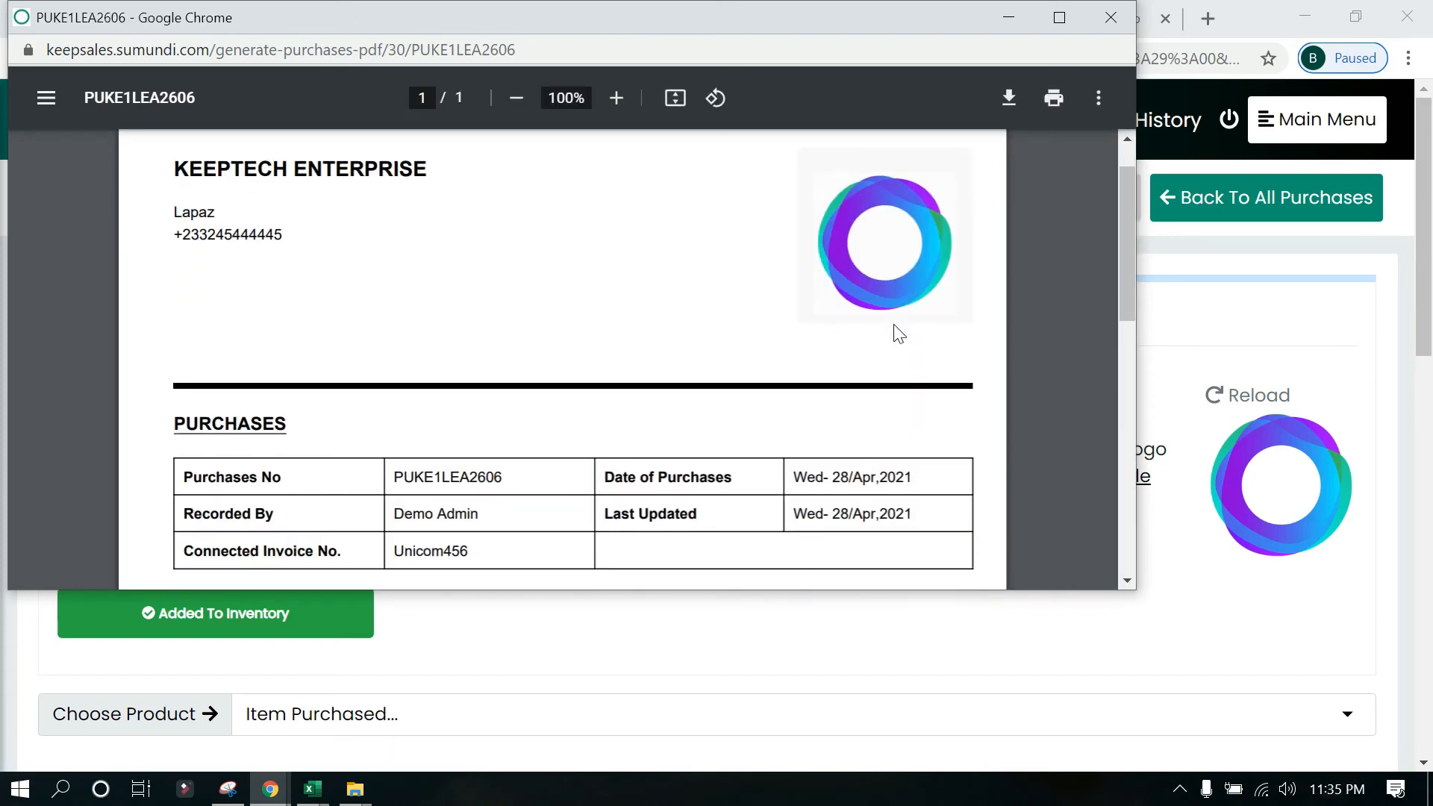
scroll(894, 325, "down", 5)
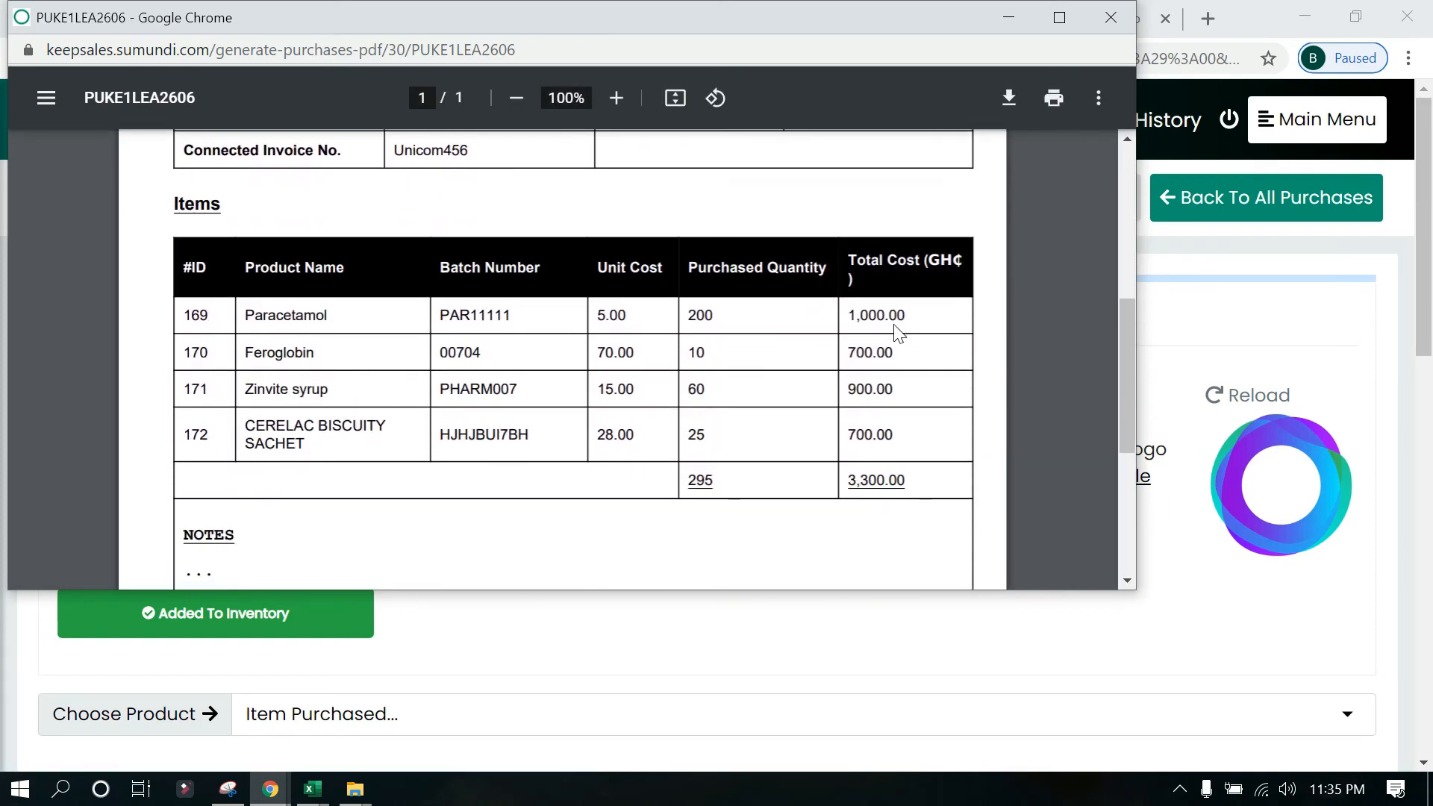
scroll(898, 332, "down", 1)
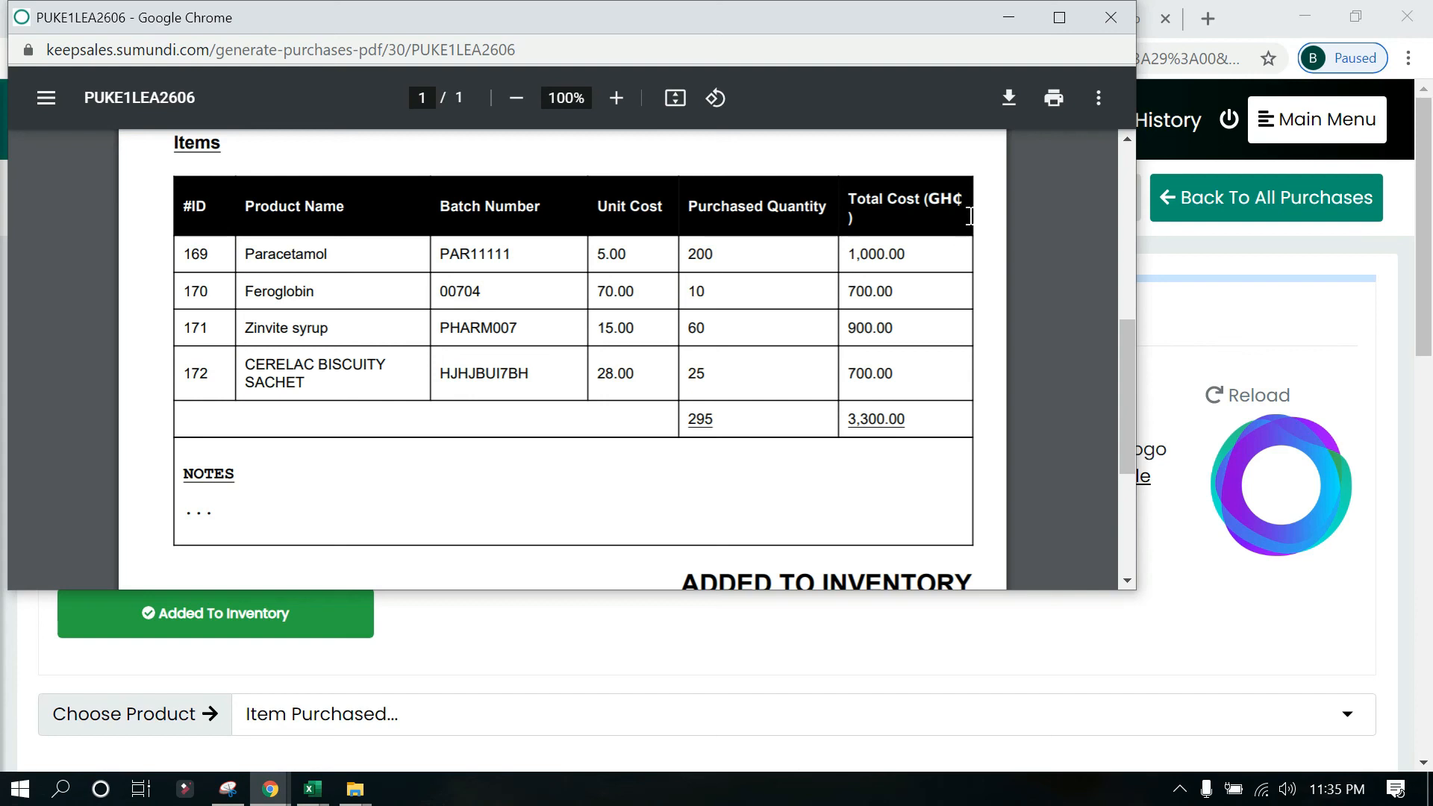
scroll(885, 433, "up", 7)
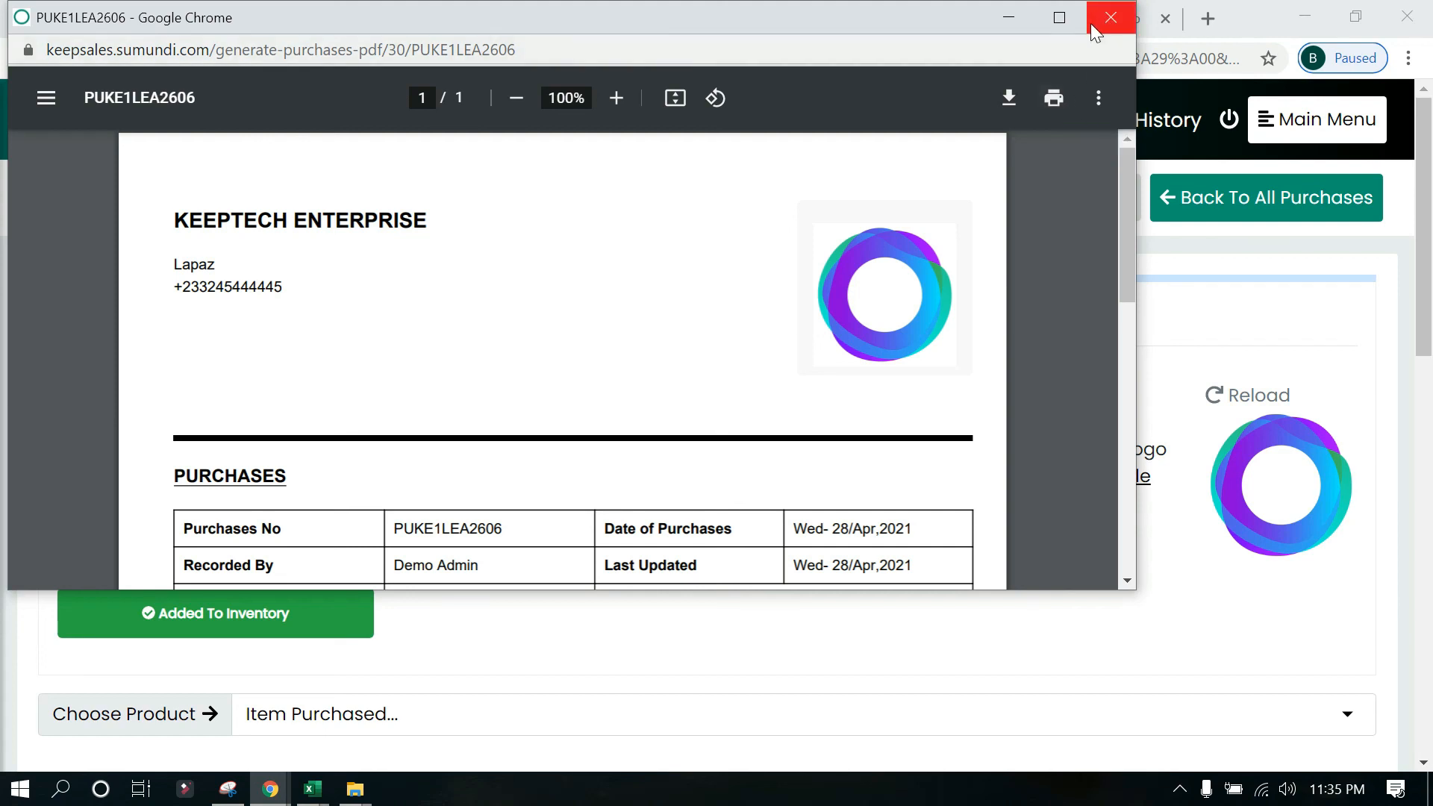
left_click(1015, 20)
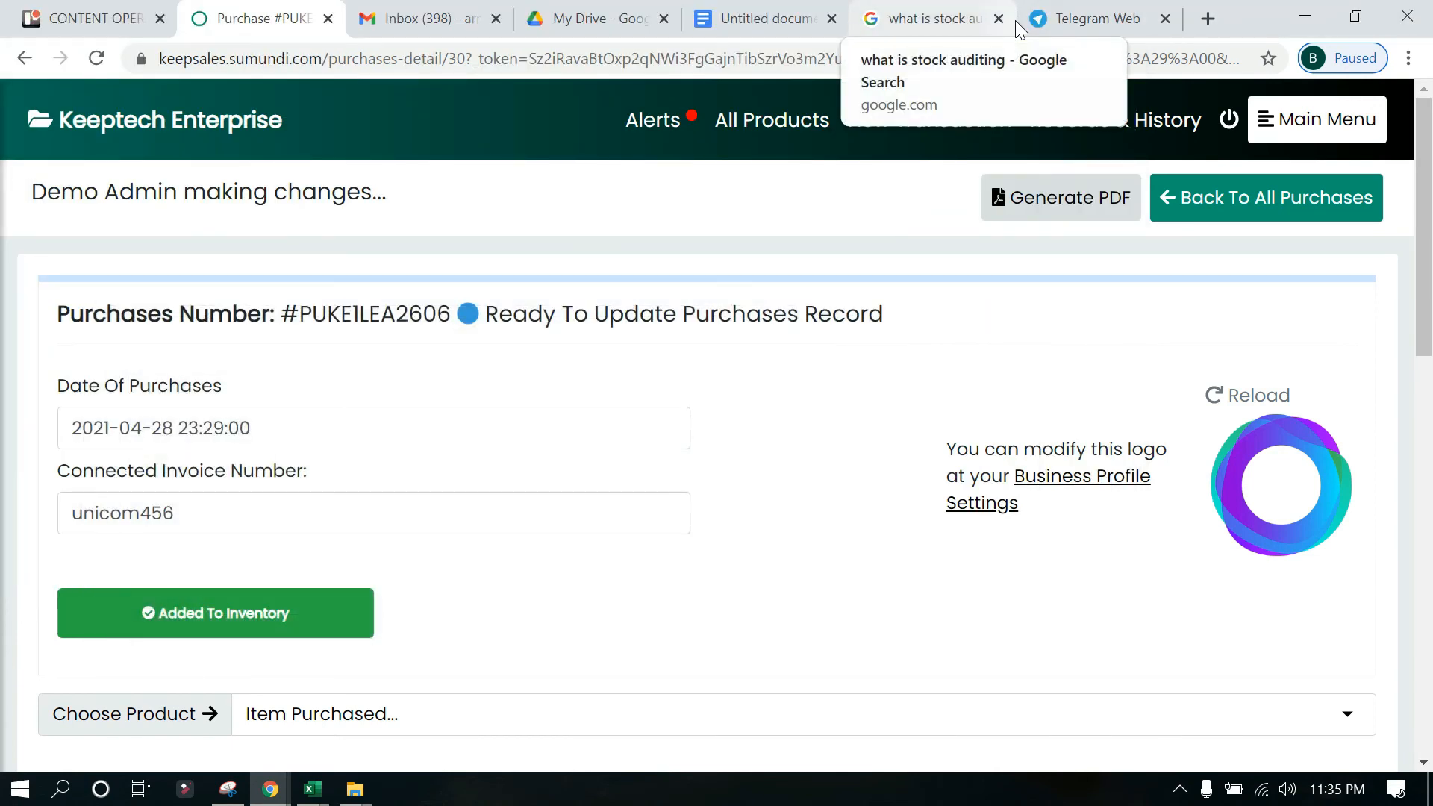